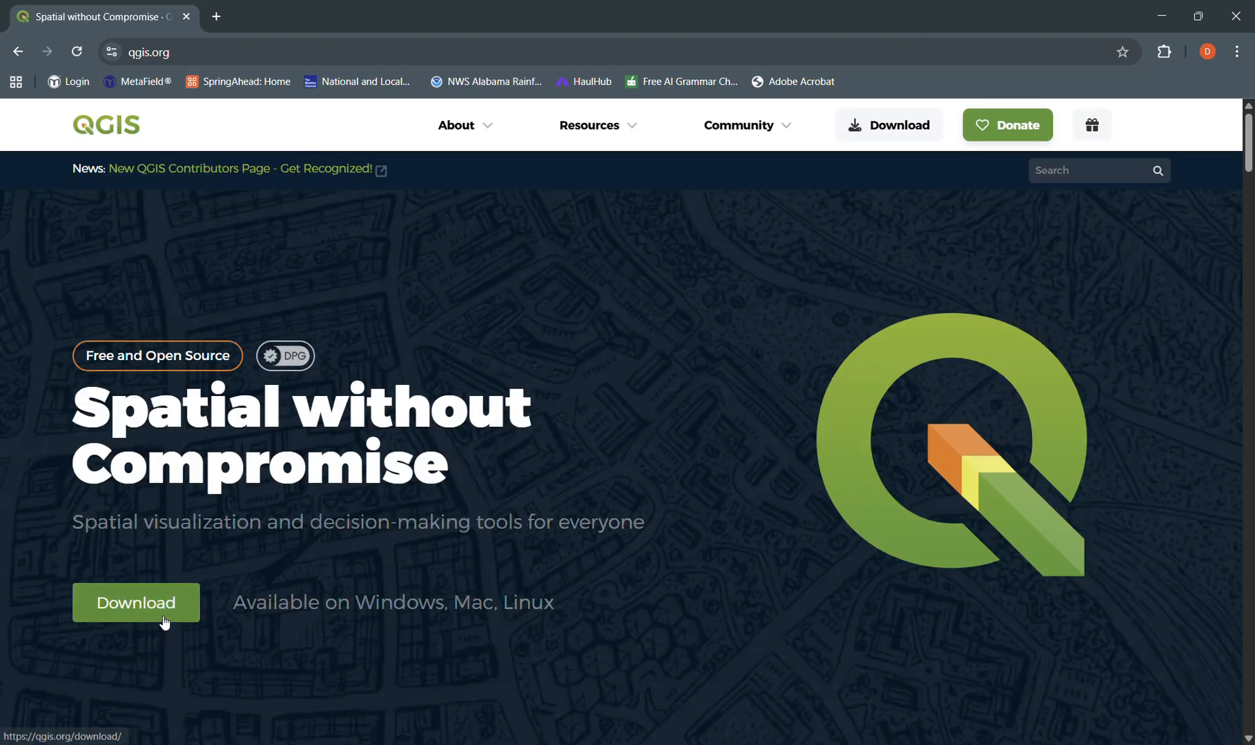
- Open the QGIS download page and look at the Windows installer options
scroll(217, 603, "down", 2)
left_click(180, 445)
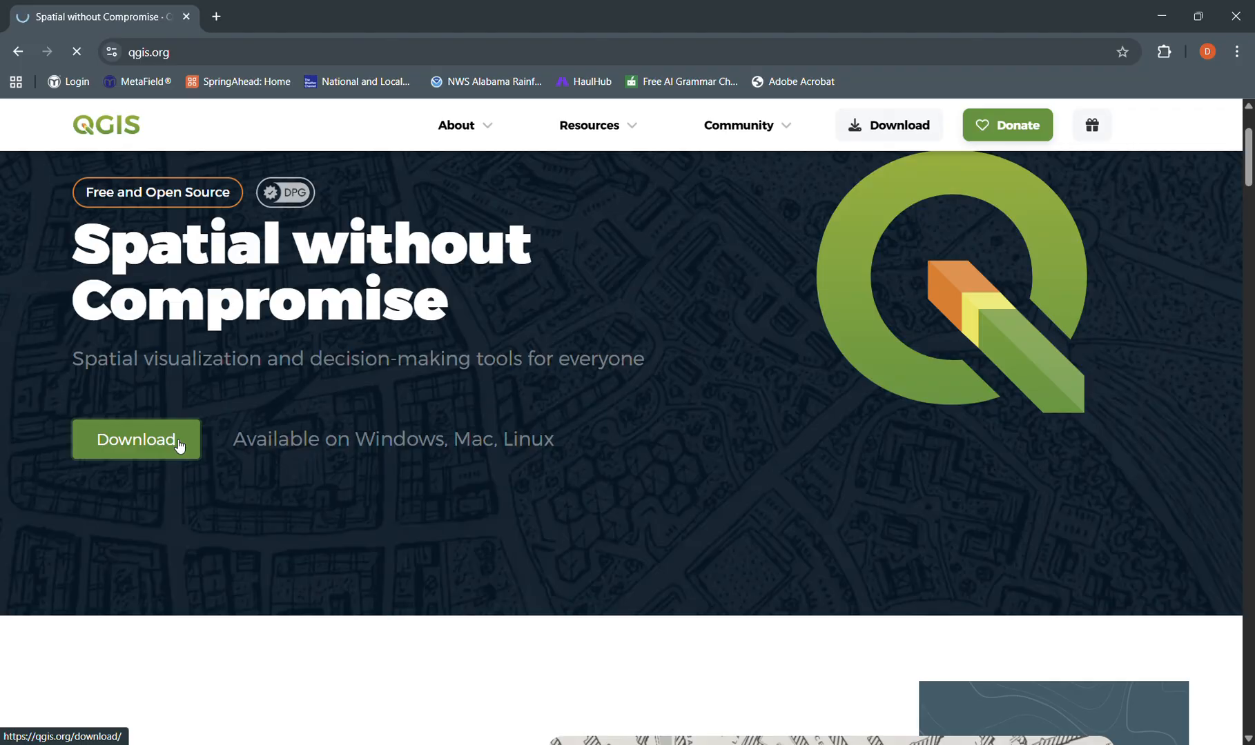
left_click(1099, 519)
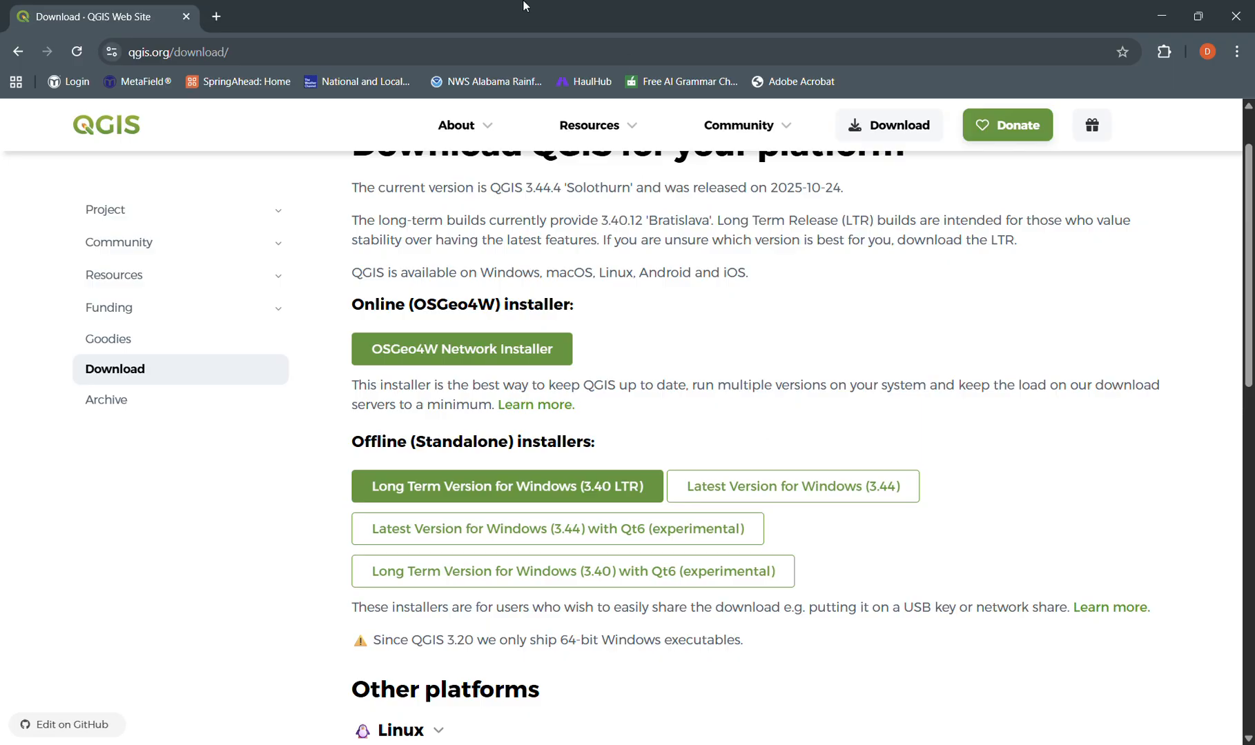
- Close the QGIS page and open the USGS National Map Viewer page in a new tab
left_click(216, 16)
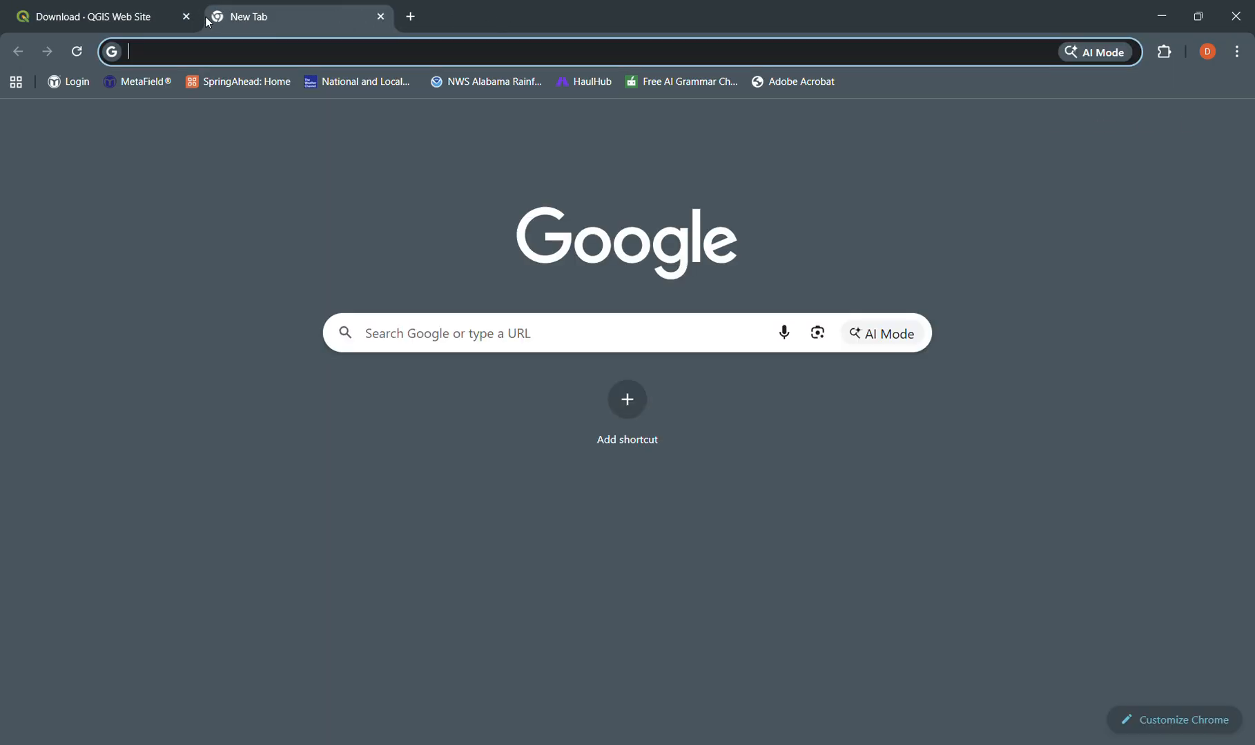
left_click(186, 17)
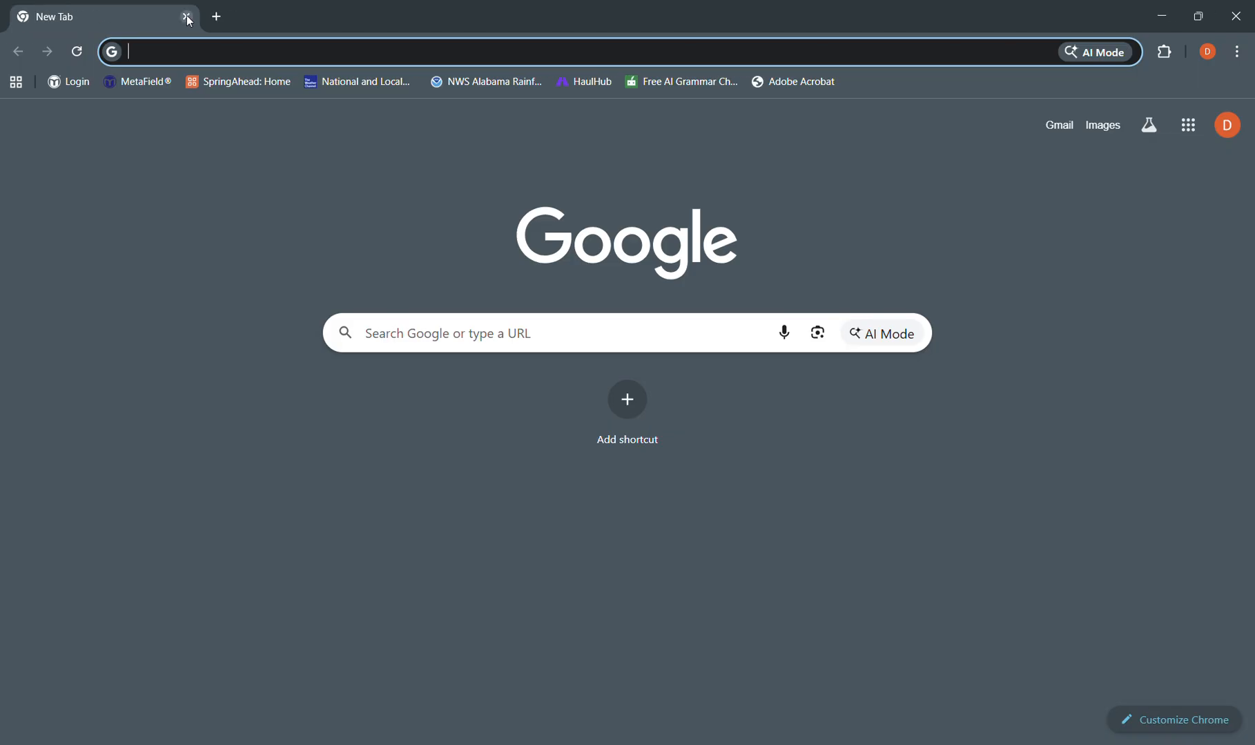
type("us")
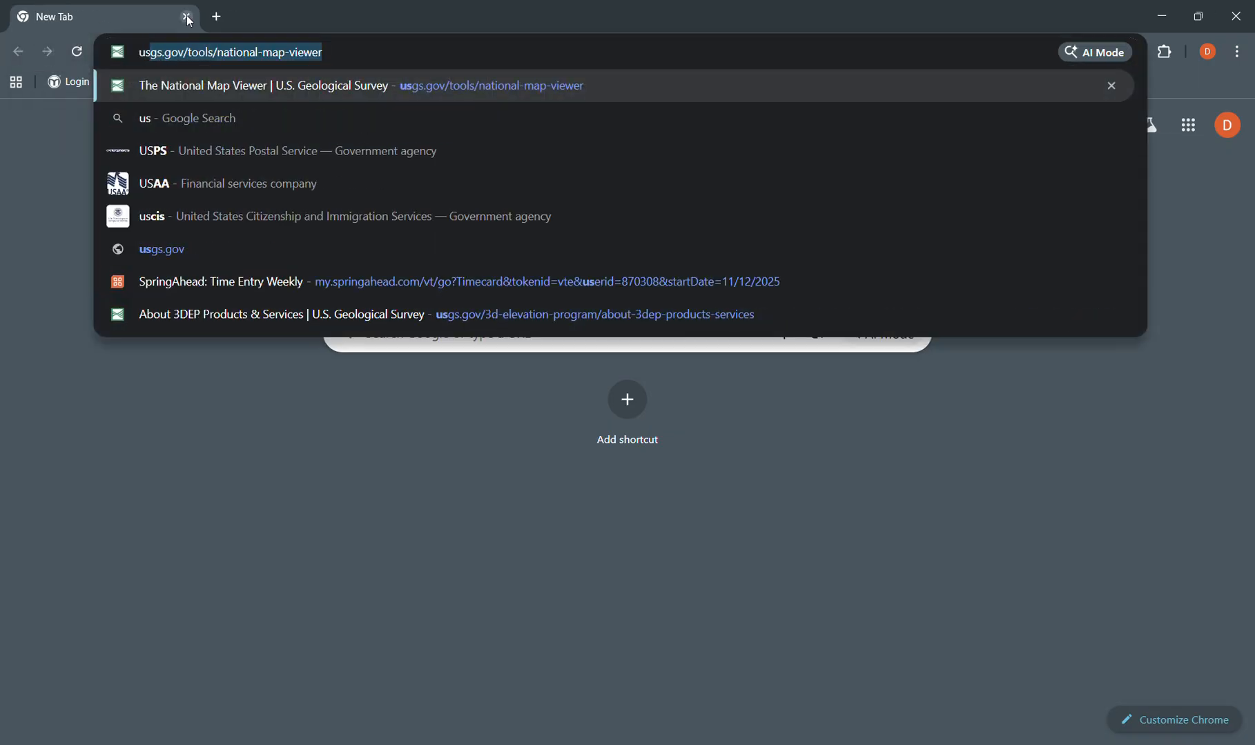
left_click(216, 86)
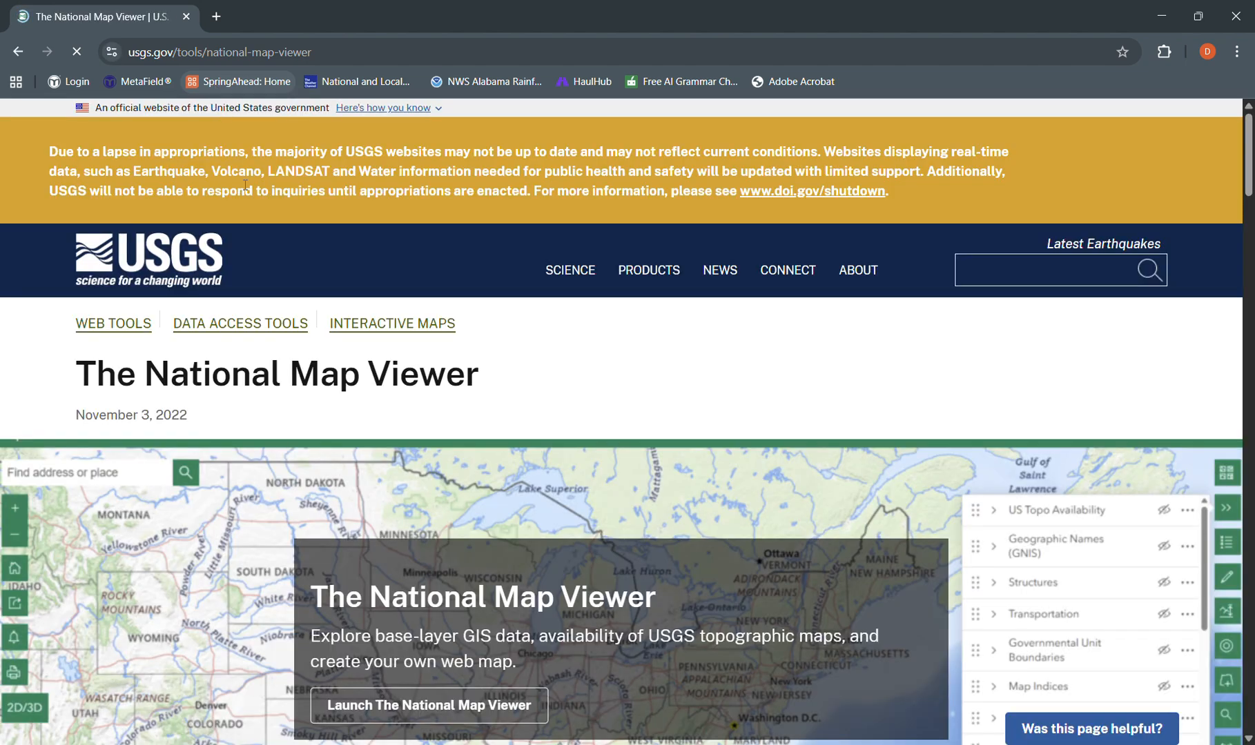
- Launch The National Map Viewer and open its data download application
scroll(469, 717, "down", 2)
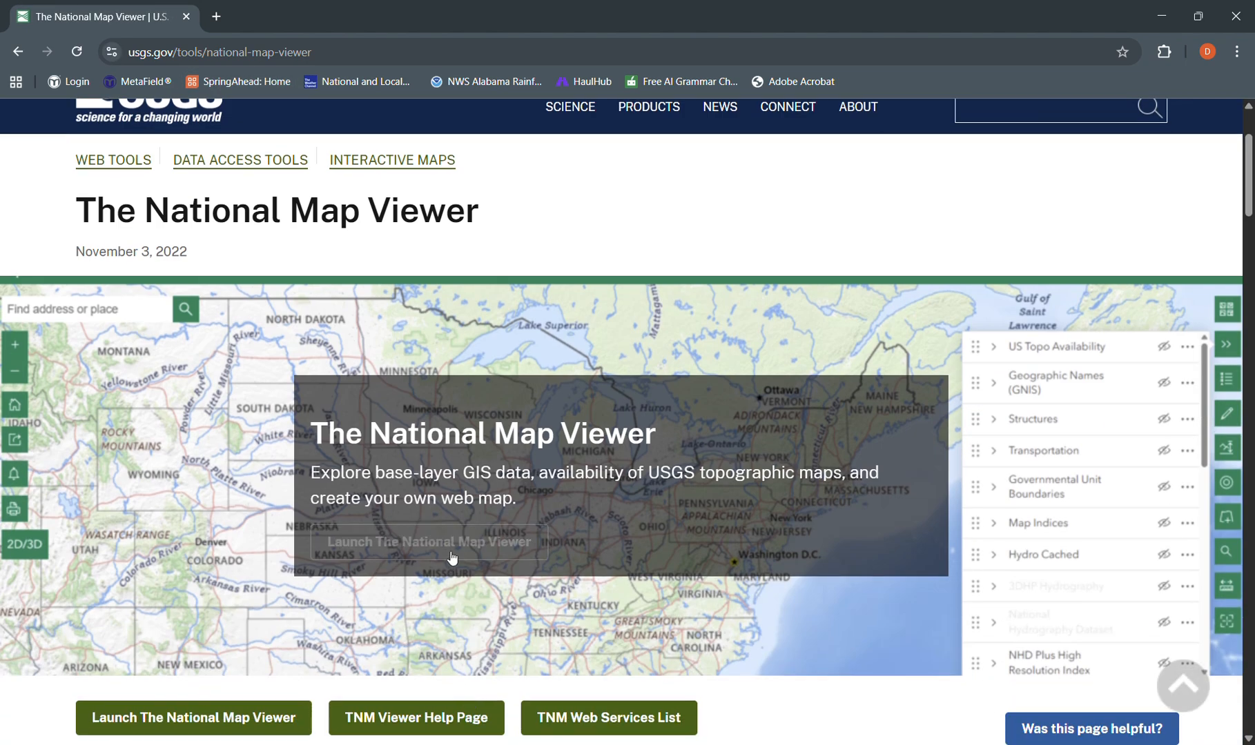
left_click(452, 556)
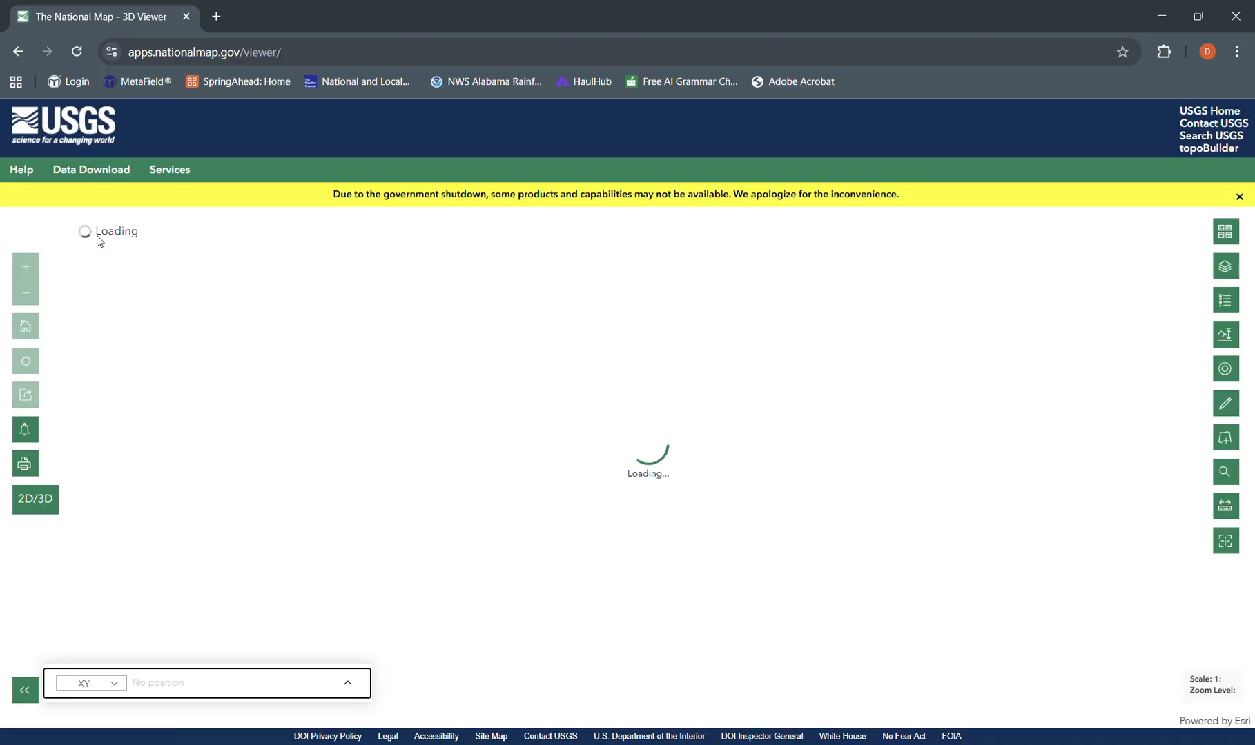
left_click(92, 169)
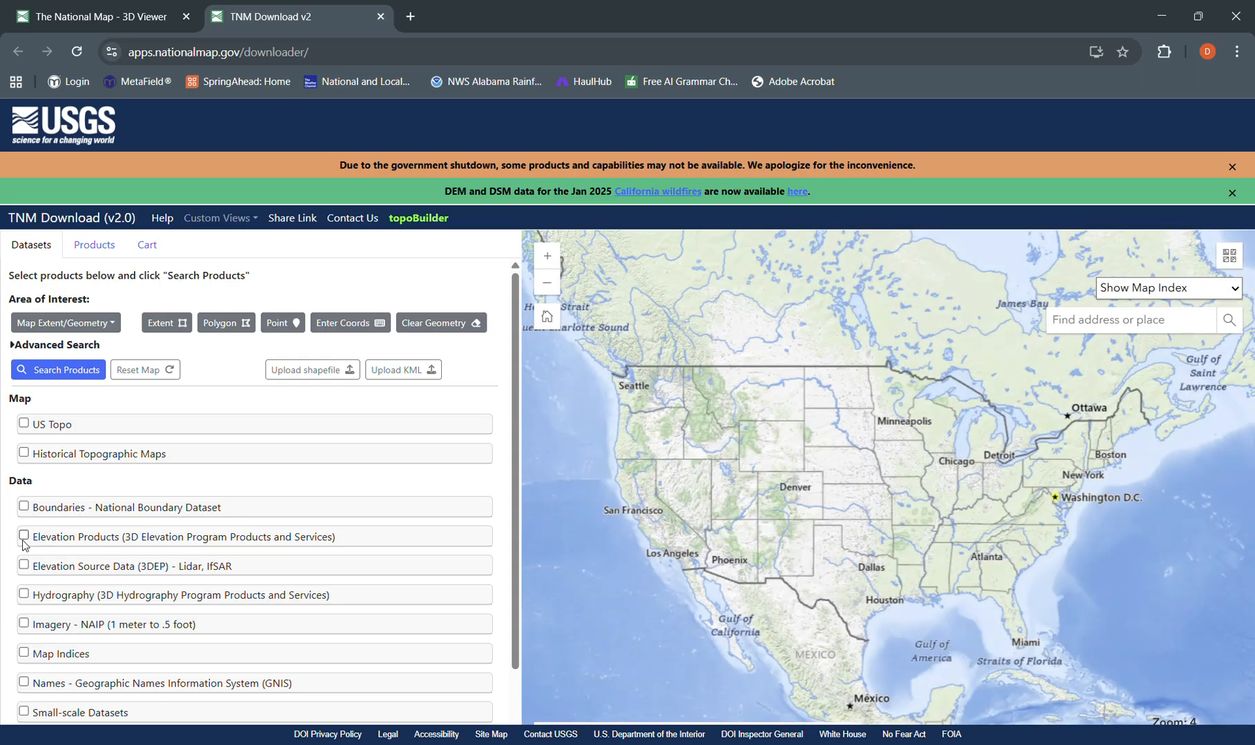
- Include Elevation Products (3D Elevation Program Products and Services) in the datasets and frame the map on Tuscaloosa, Alabama
left_click(24, 536)
scroll(191, 488, "down", 1)
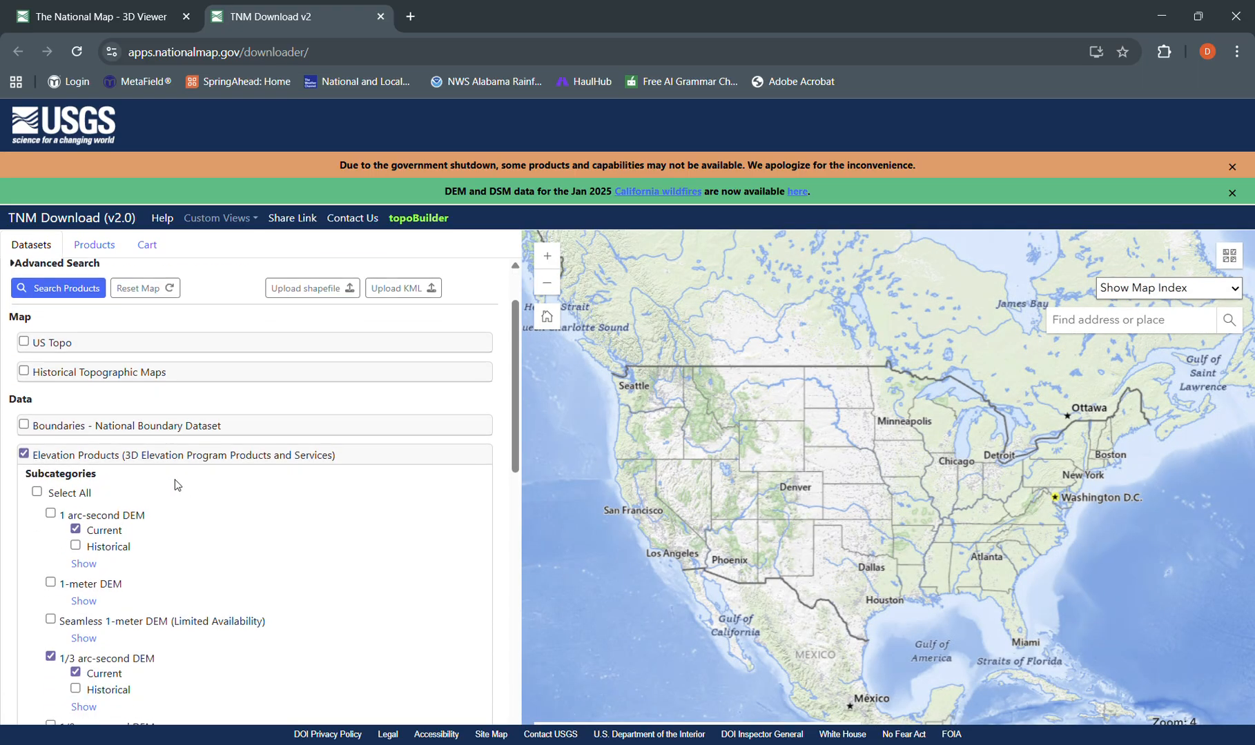
scroll(901, 539, "up", 6)
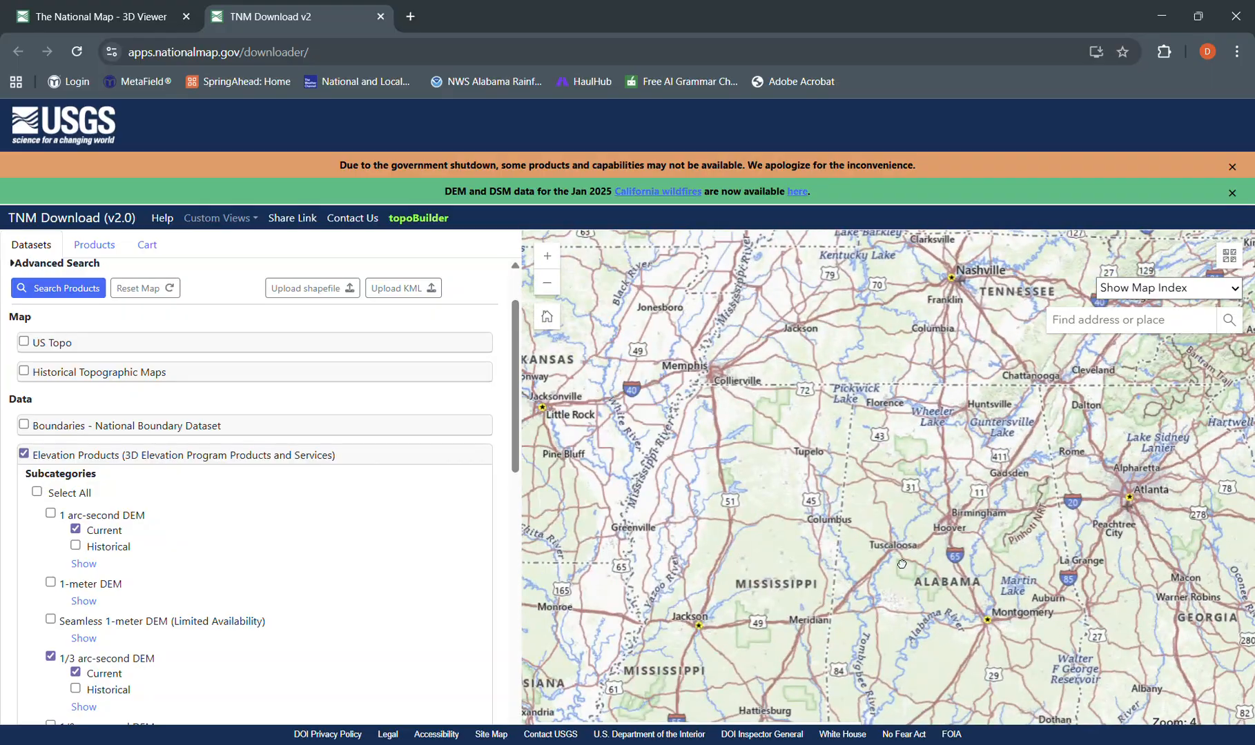
scroll(896, 556, "up", 5)
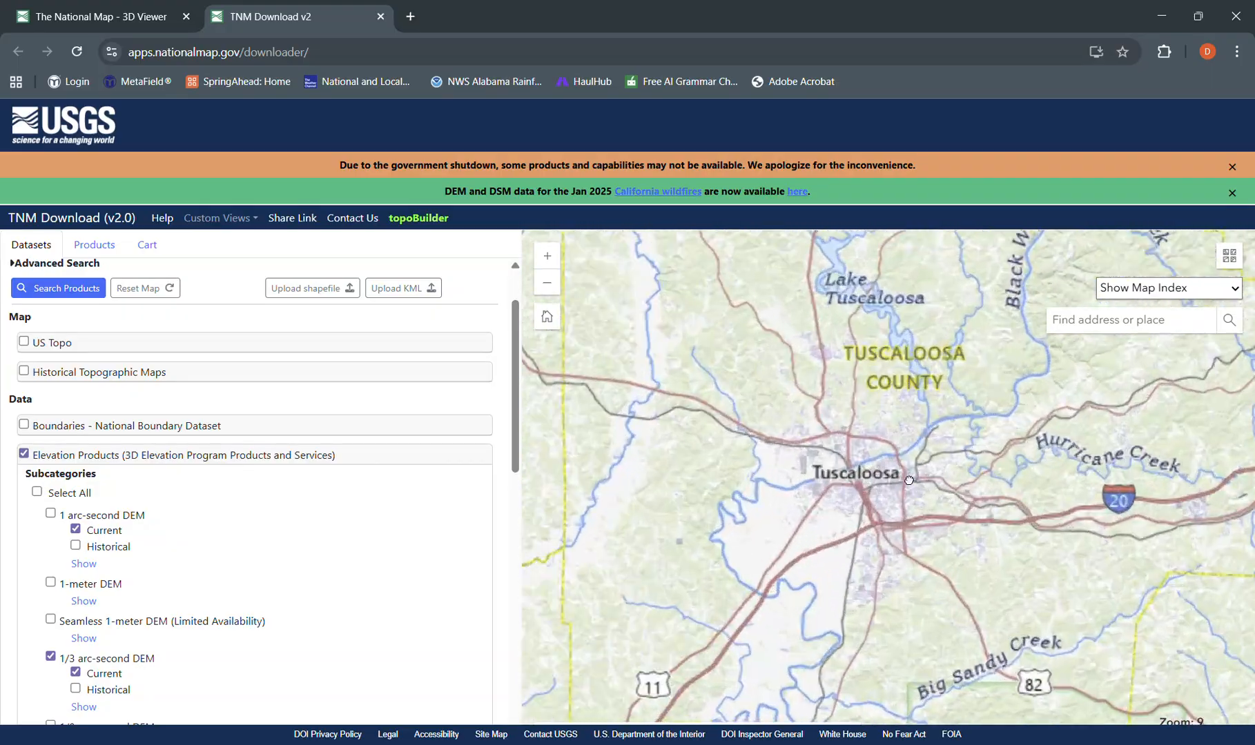
scroll(856, 481, "up", 6)
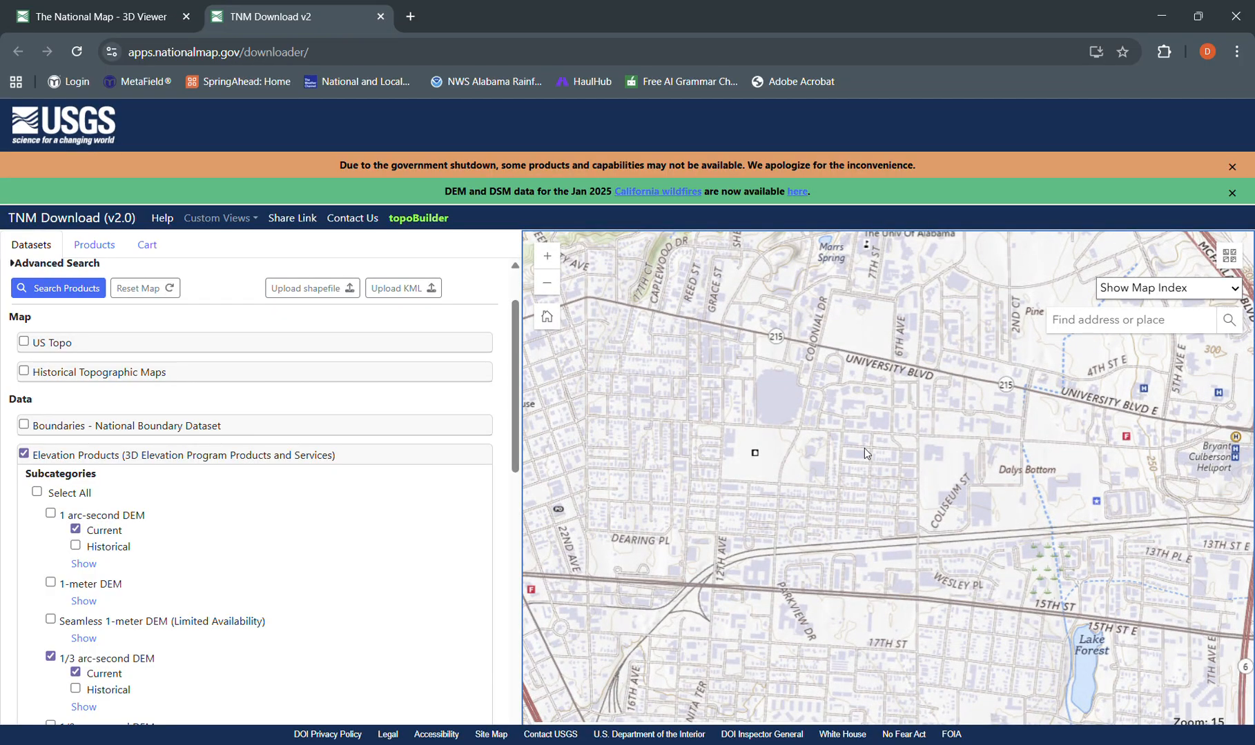
- Change the basemap to USGS Imagery Topo and centre the map on the stadium beside Paul W Bryant Dr
left_click(1229, 256)
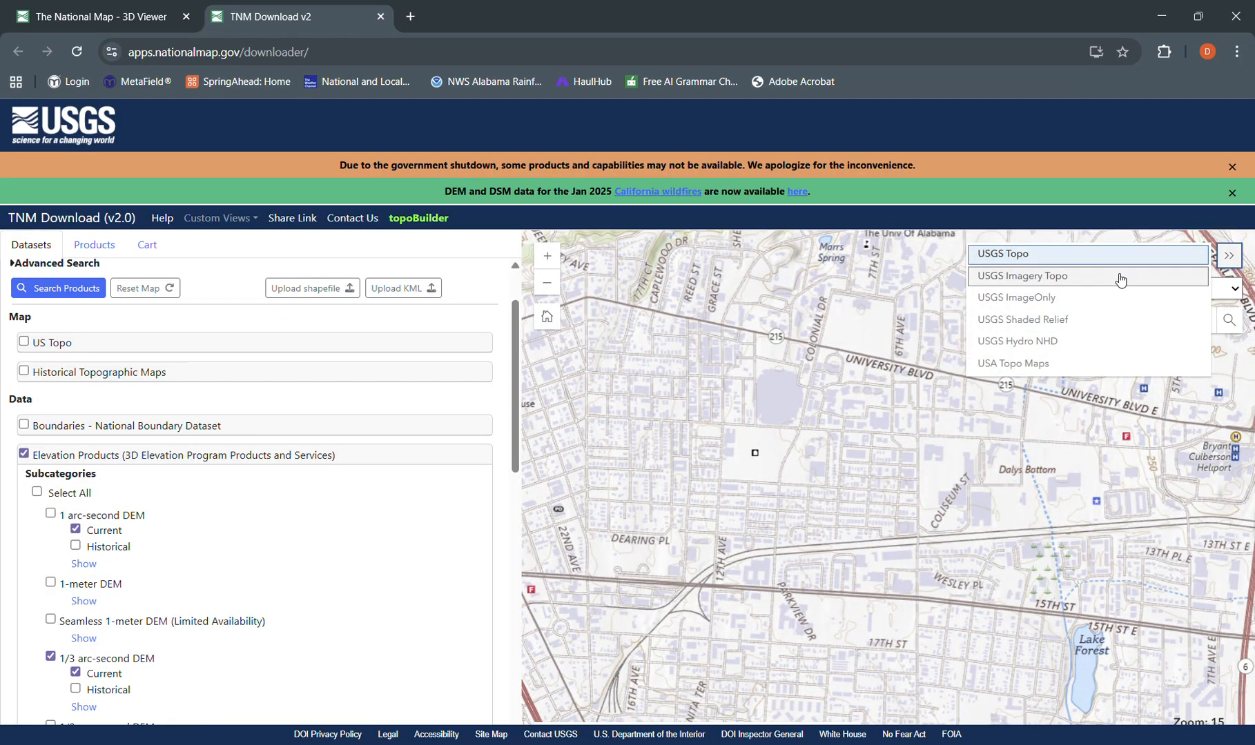
left_click(1079, 281)
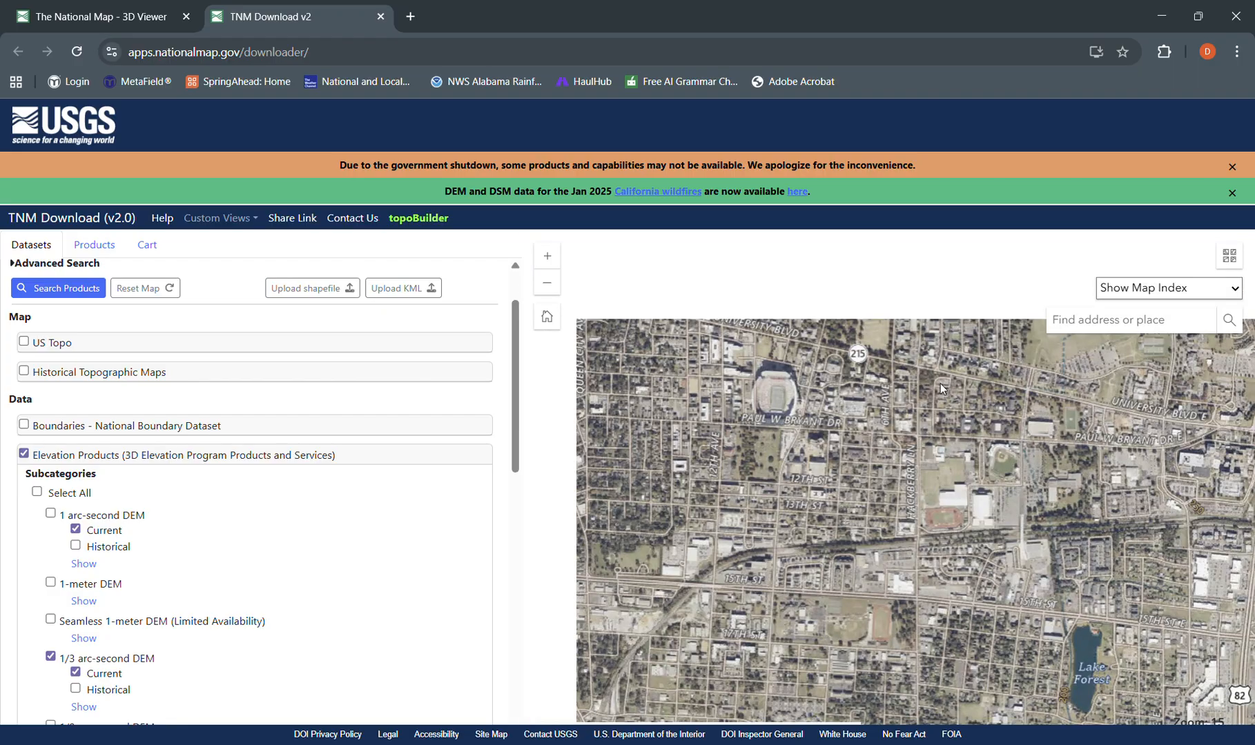
left_click_drag(1003, 365, 1032, 430)
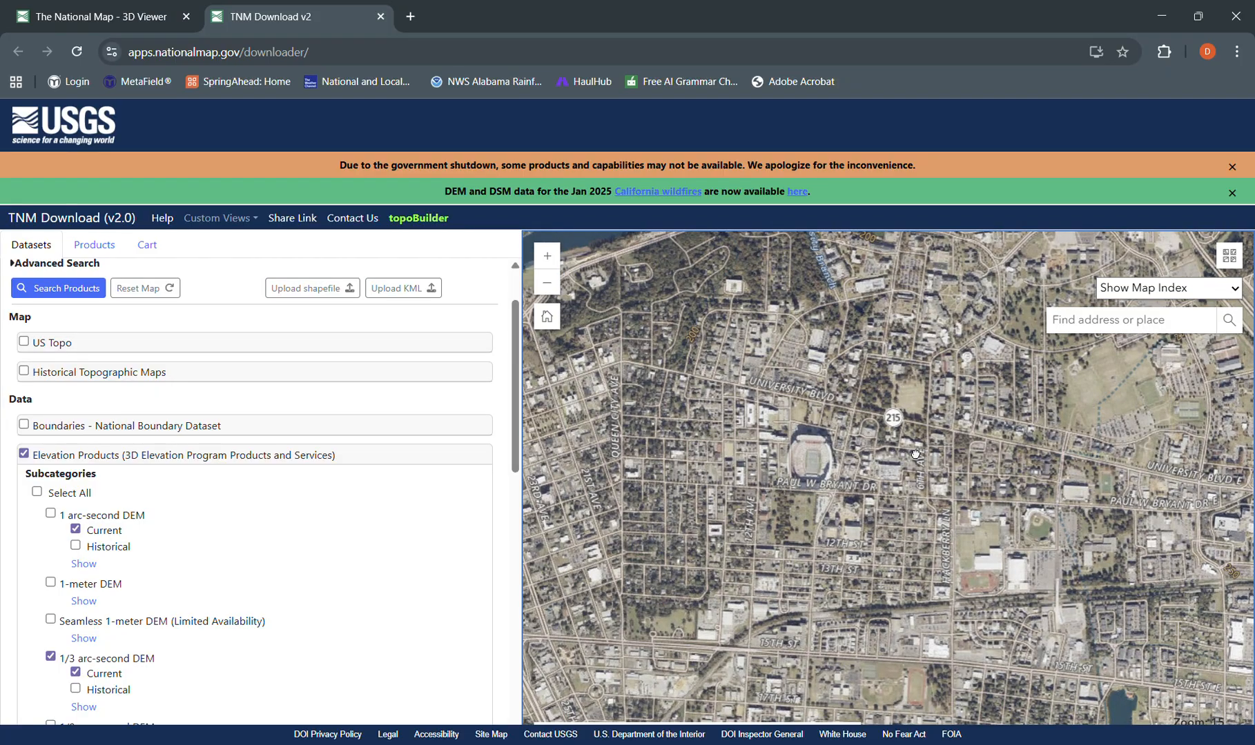
left_click_drag(915, 455, 926, 474)
scroll(834, 477, "up", 1)
left_click_drag(791, 476, 841, 478)
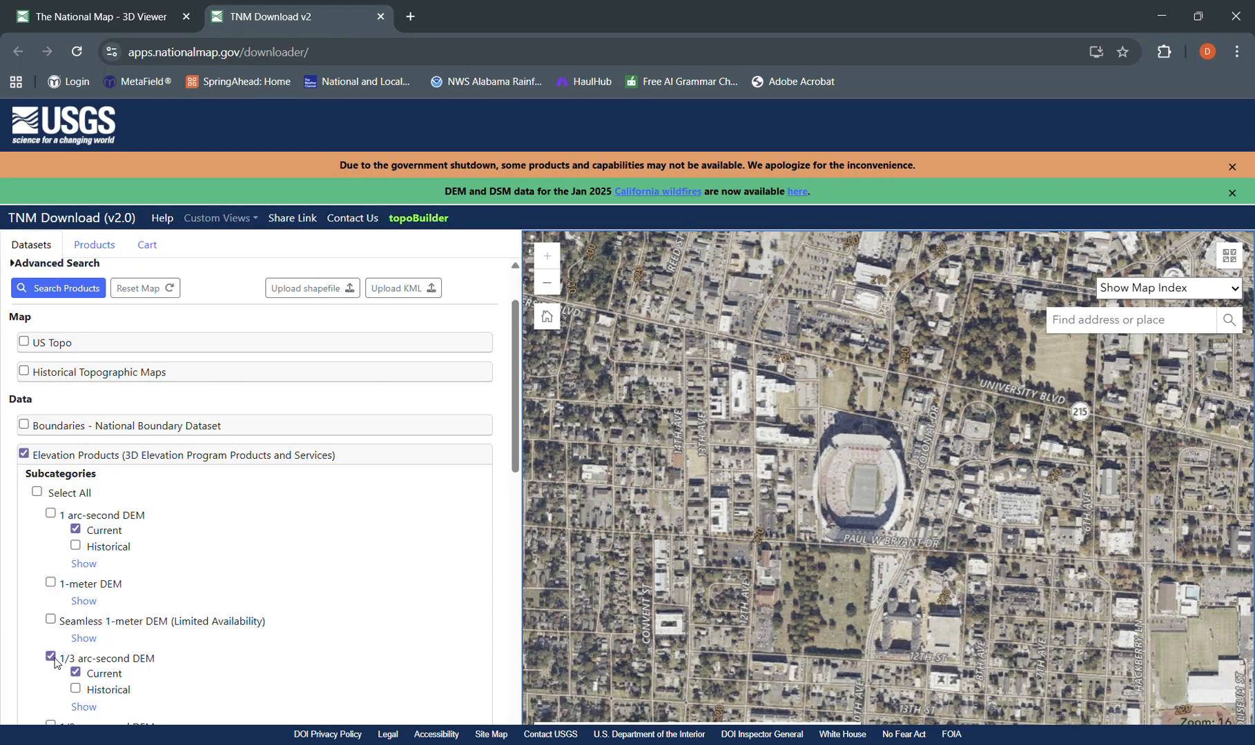
- Clear the preselected 1, 1/3 and 2 arc-second DEM options and choose only the 1-meter DEM elevation product
scroll(81, 656, "down", 1)
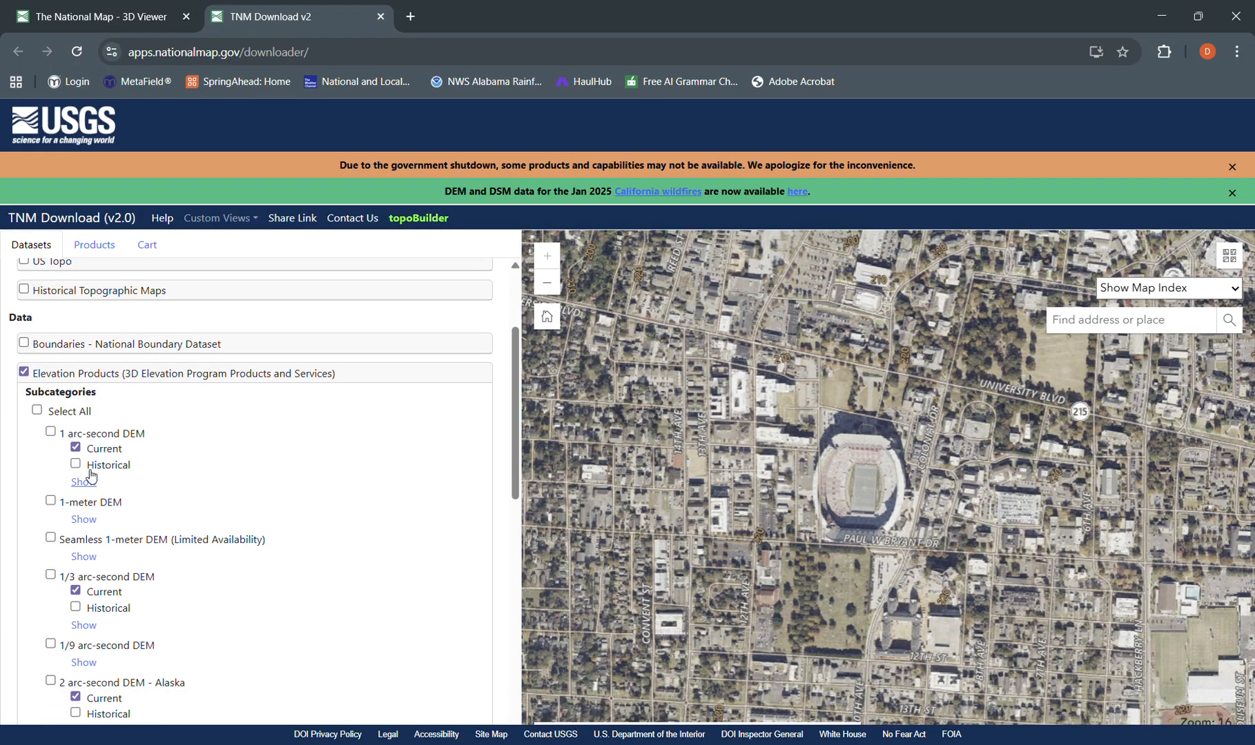
left_click(75, 591)
scroll(76, 690, "down", 3)
scroll(45, 552, "up", 3)
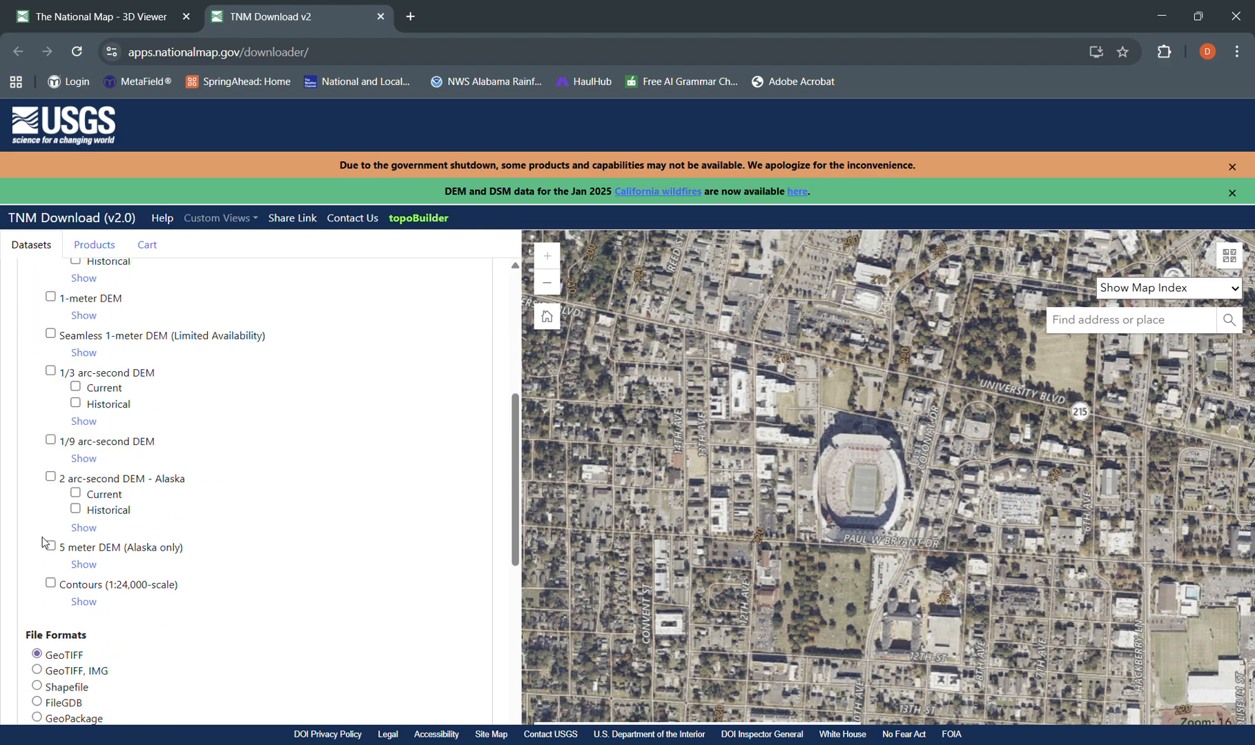
scroll(232, 504, "down", 3)
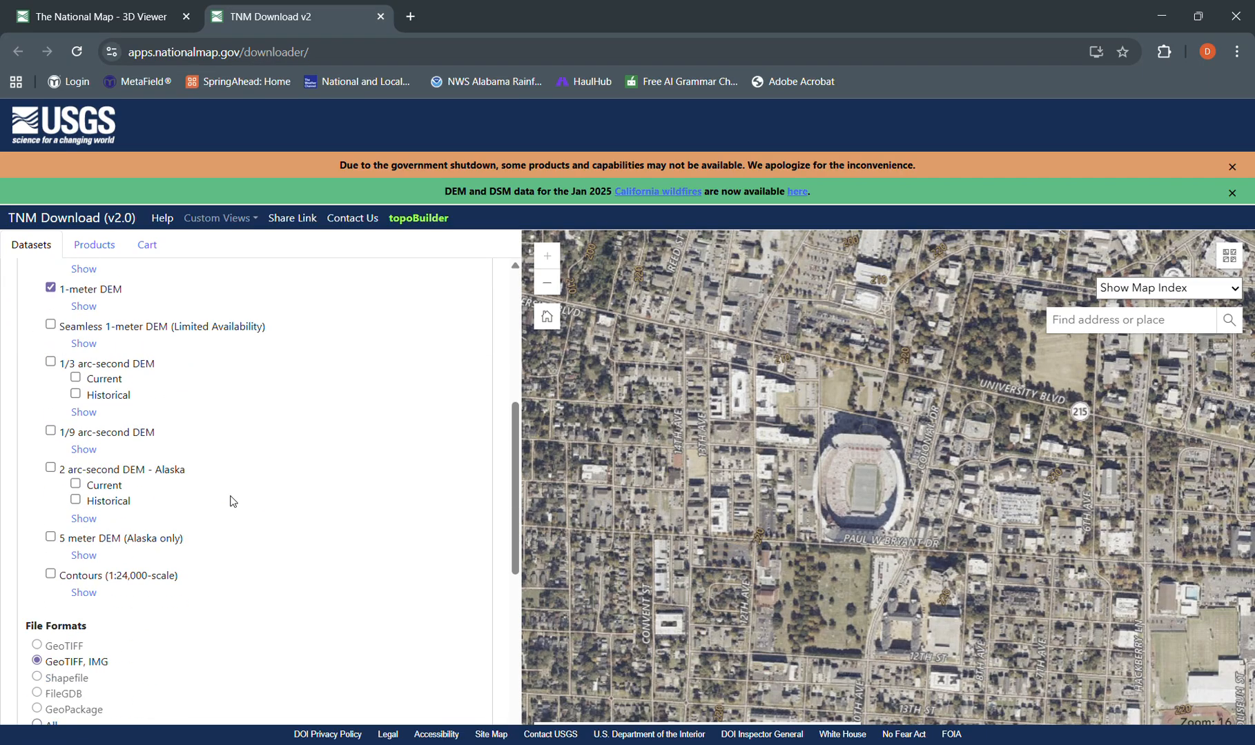
- Review the elevation subcategories and file formats, and display the 1-meter DEM availability on the map
scroll(231, 504, "up", 2)
scroll(221, 505, "down", 1)
scroll(219, 508, "down", 5)
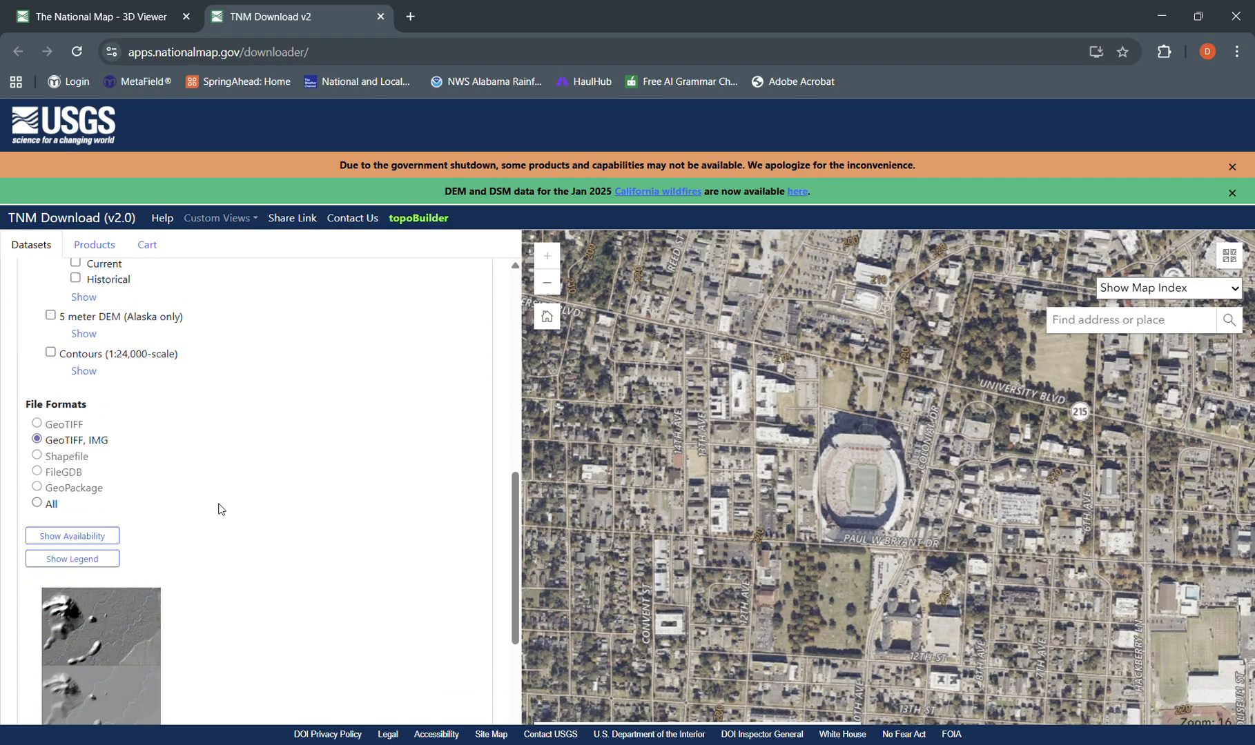
scroll(87, 625, "up", 3)
scroll(117, 637, "up", 2)
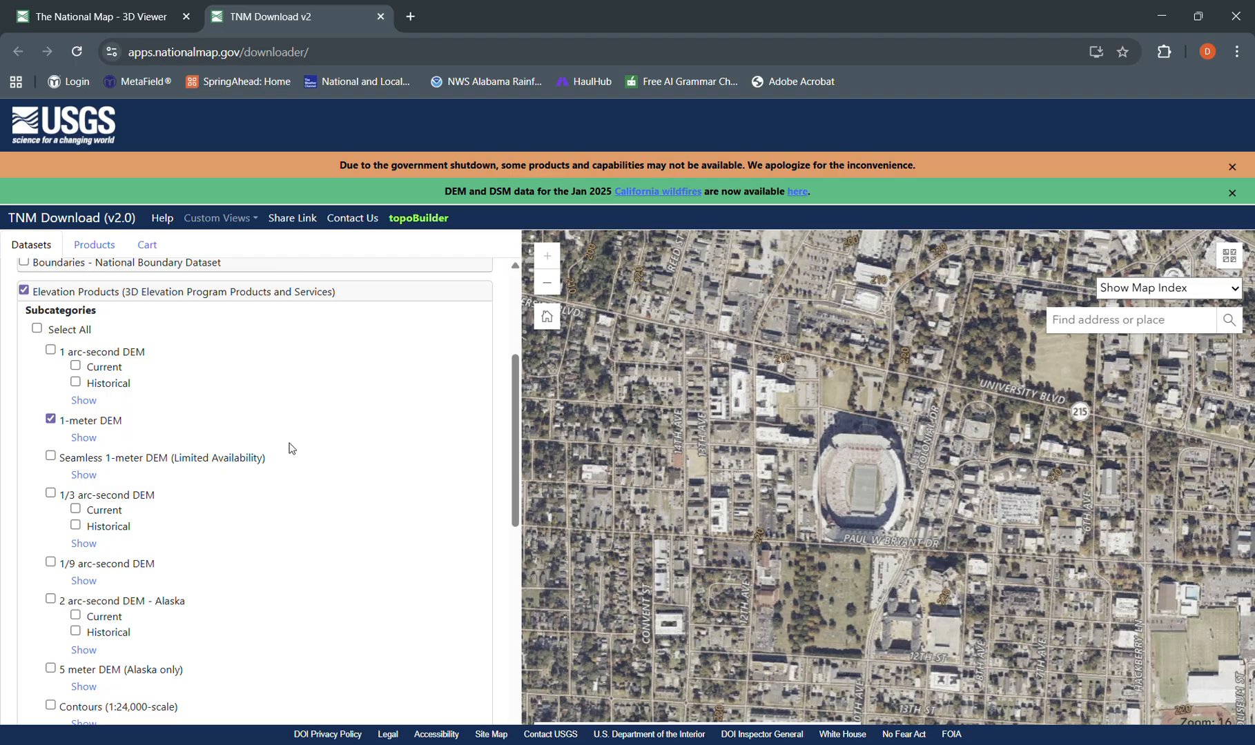
scroll(289, 448, "down", 3)
scroll(197, 551, "up", 3)
scroll(195, 555, "down", 3)
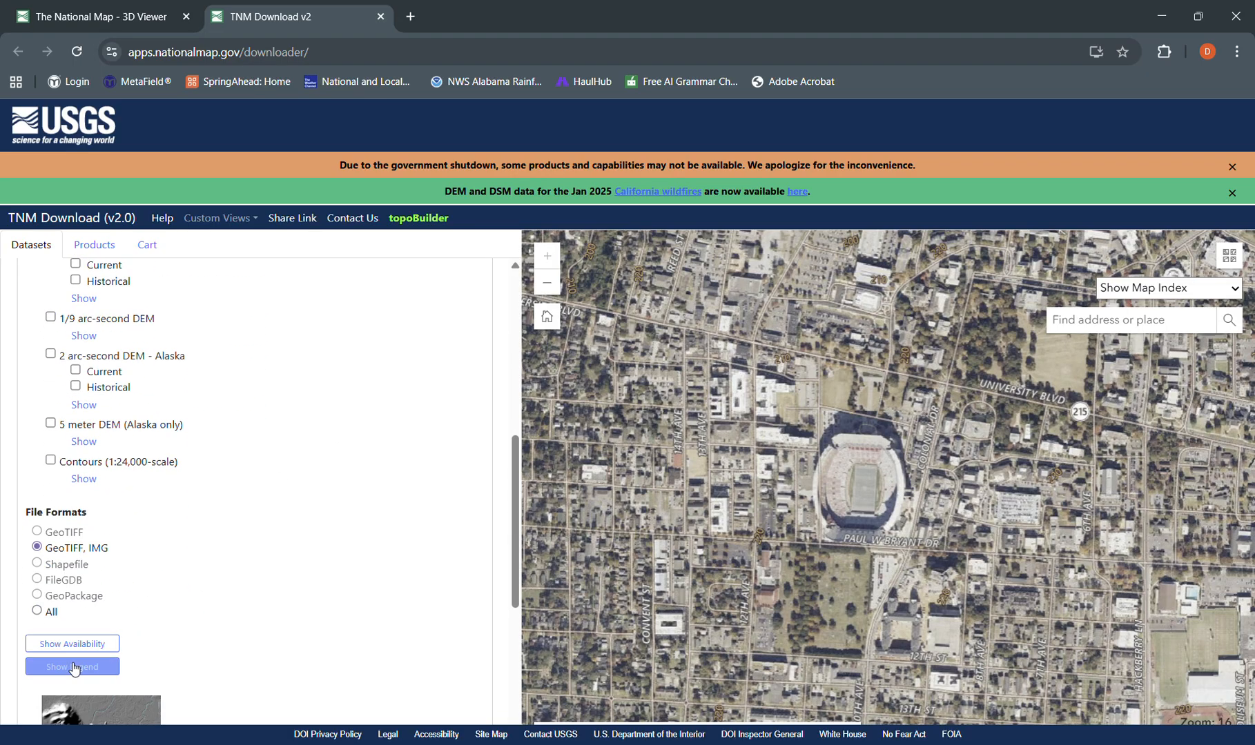
left_click(100, 645)
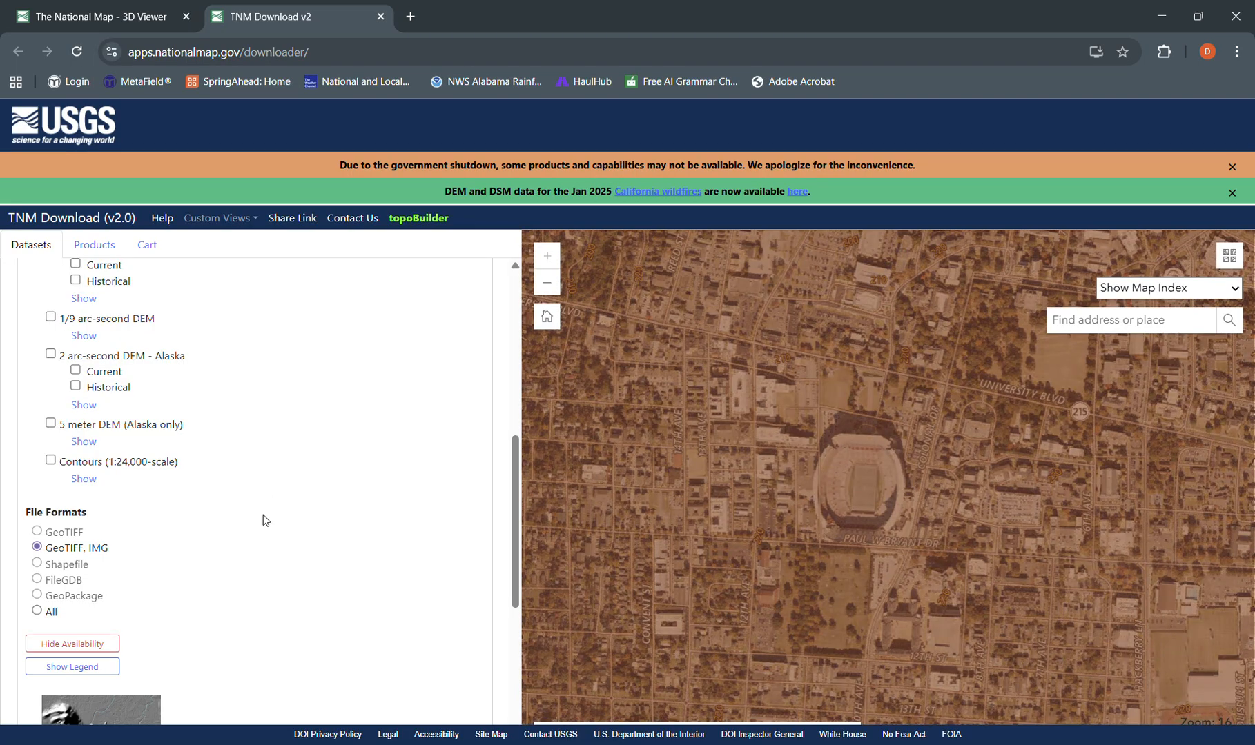
- Search for 1-meter DEM products covering the current map extent and look over the surrounding area
scroll(263, 514, "up", 7)
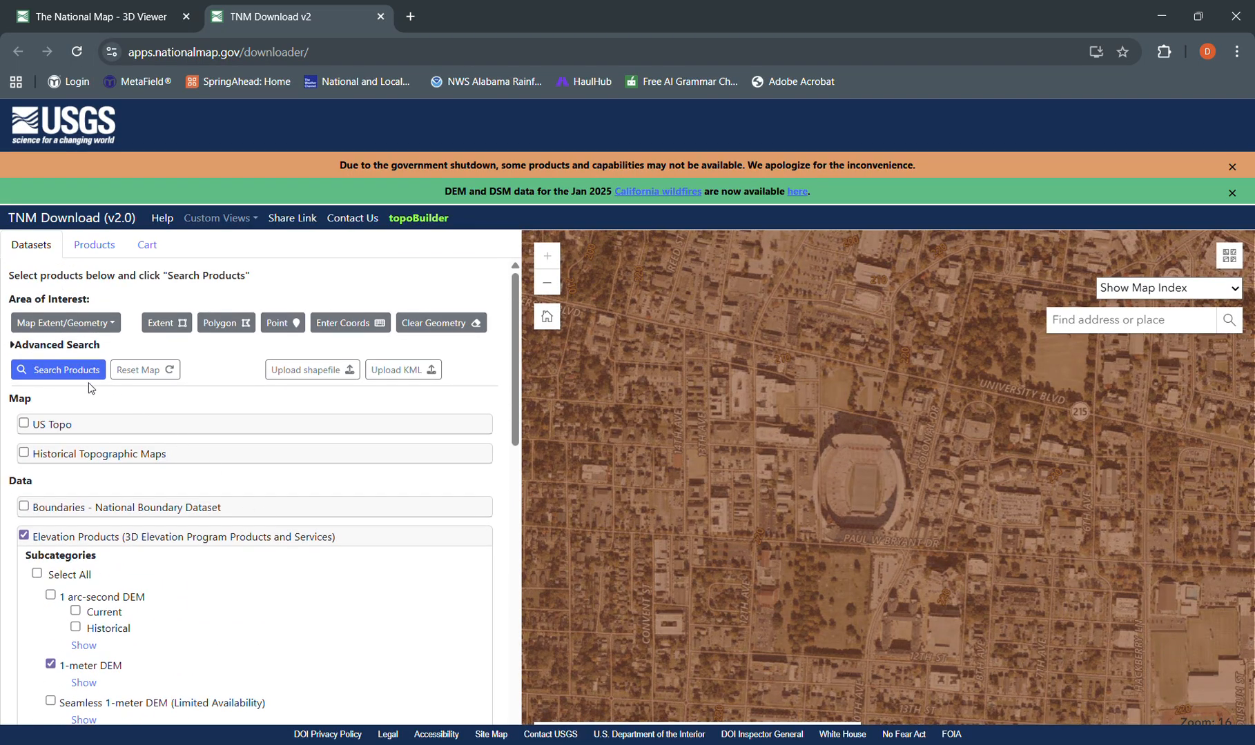
left_click(85, 367)
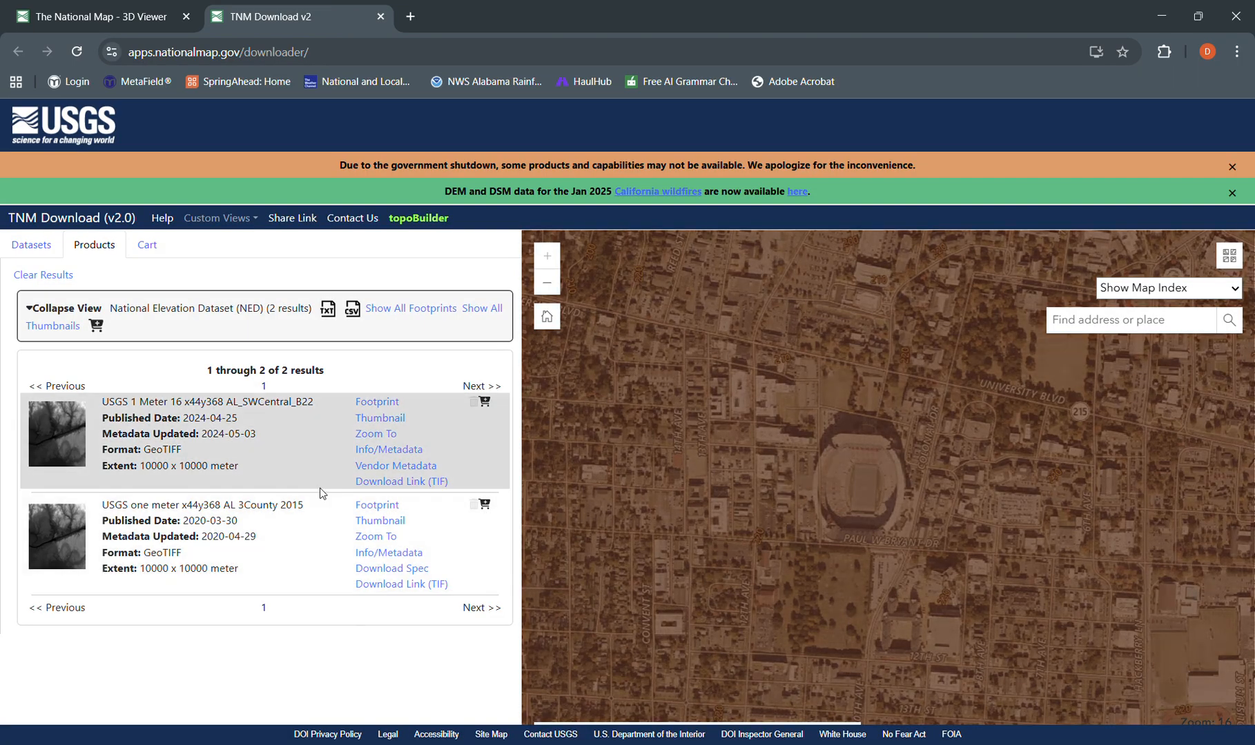
scroll(936, 438, "down", 1)
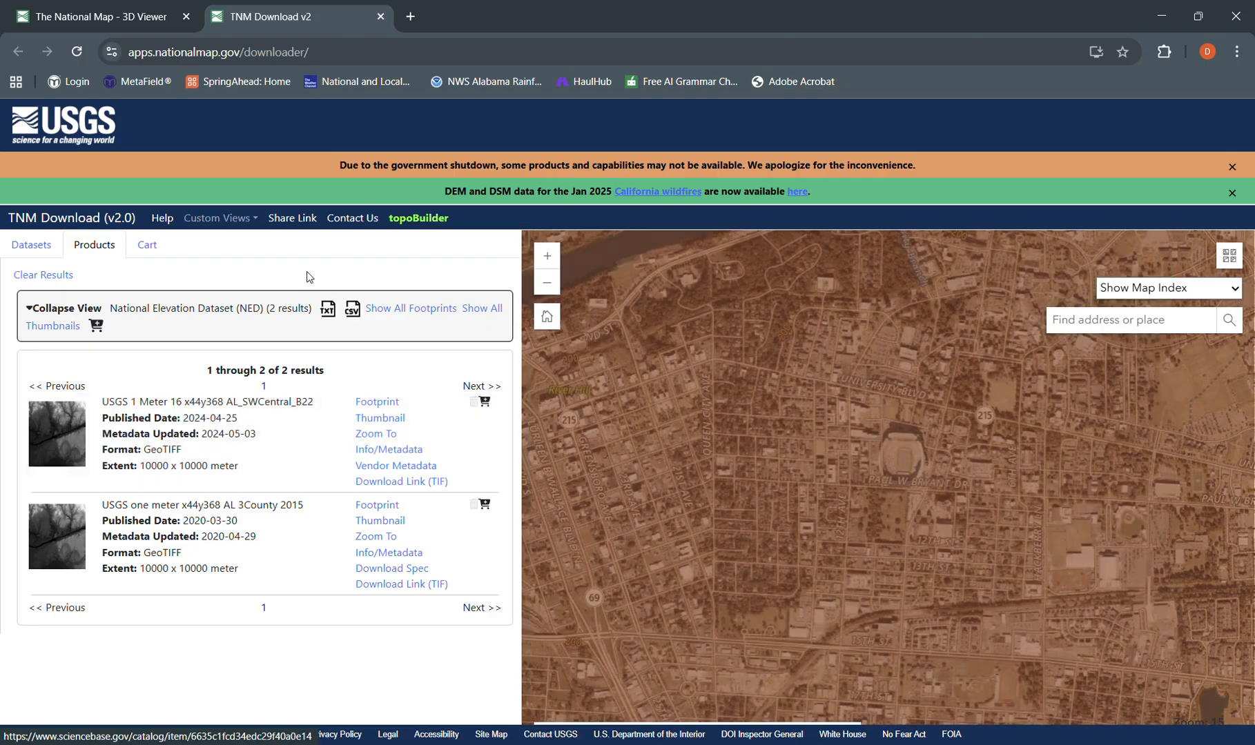
- Minimize the browser, switch to QGIS, and place its restored-down window beside the CE 501 folder window
left_click(1165, 15)
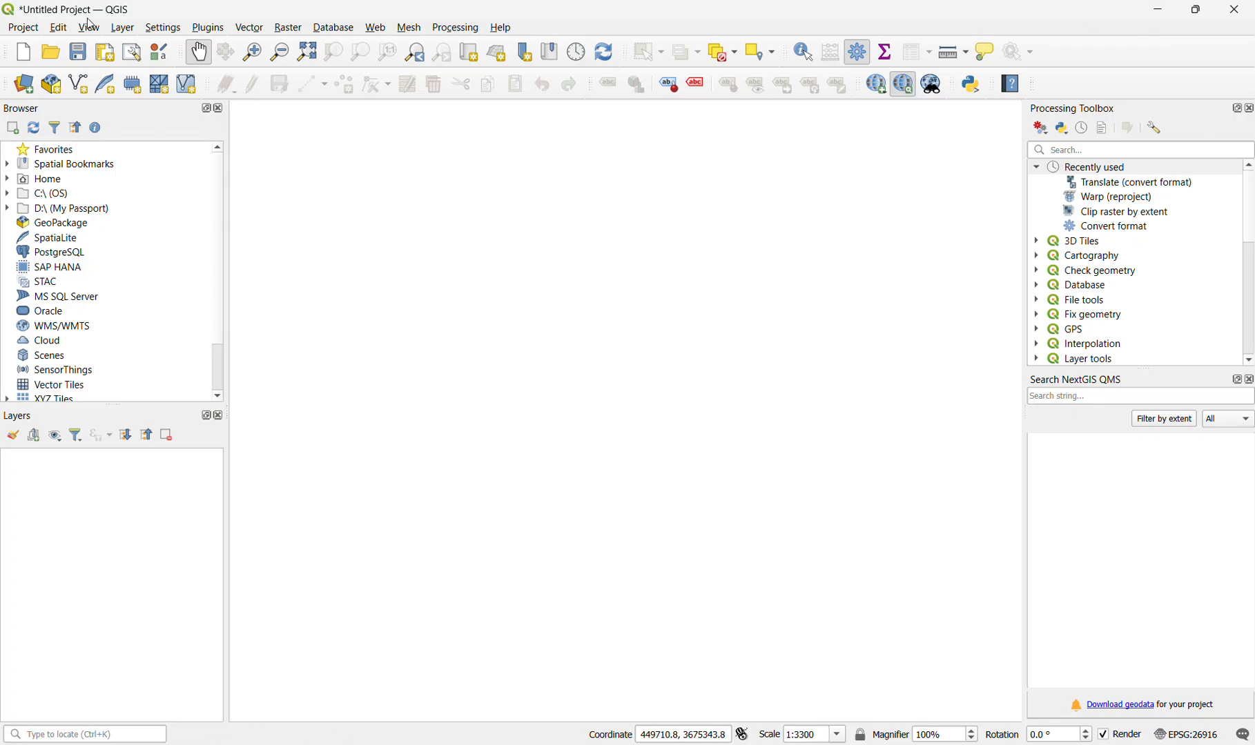
left_click(1196, 10)
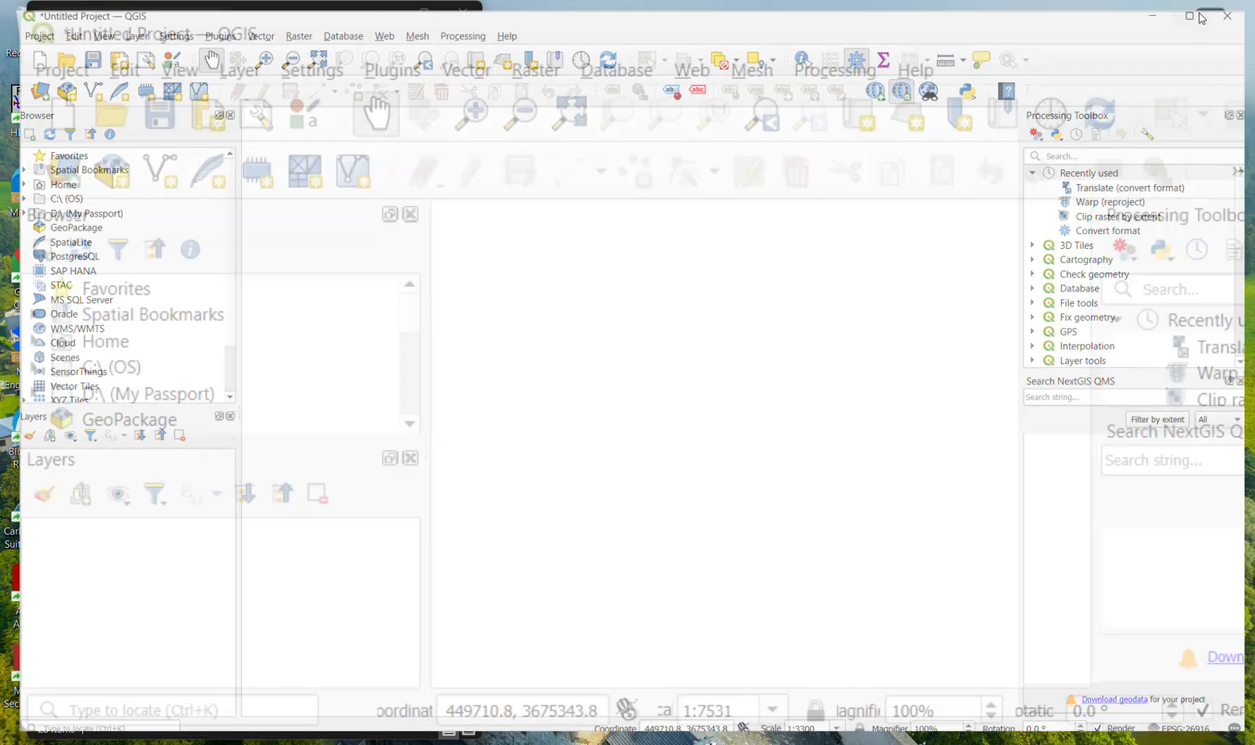
left_click_drag(711, 172, 887, 165)
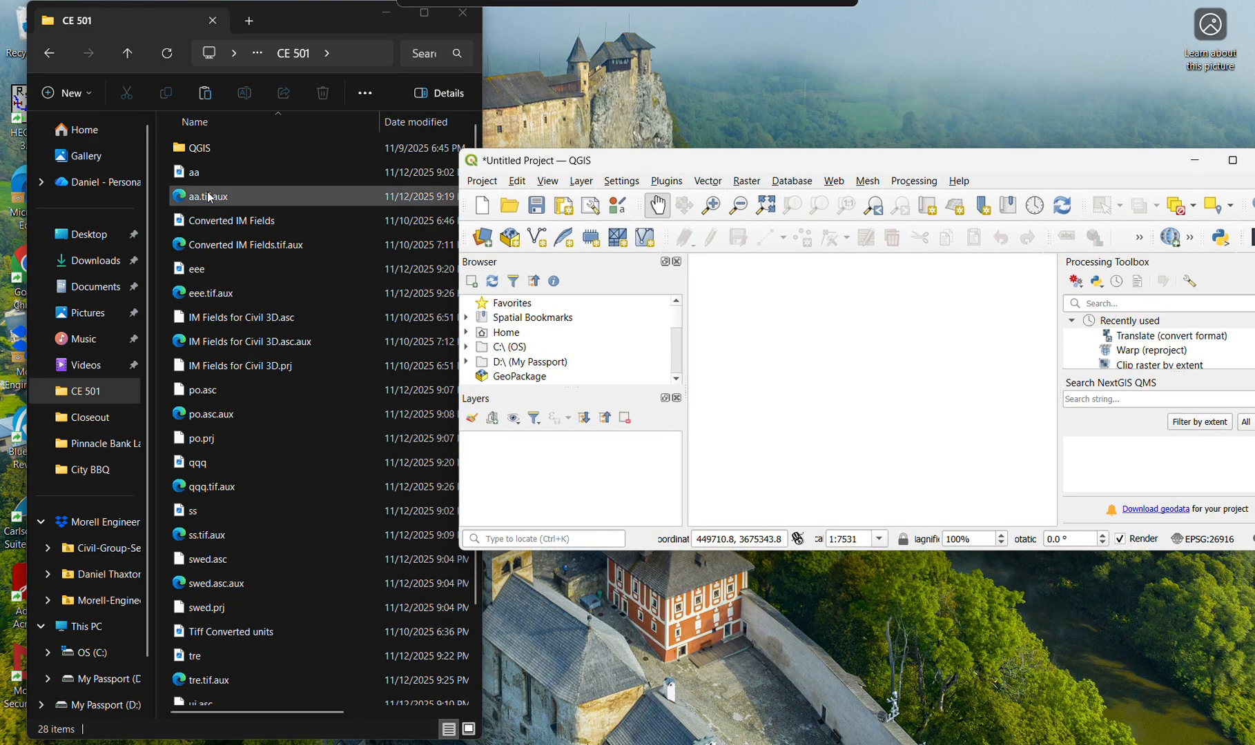
left_click(250, 177)
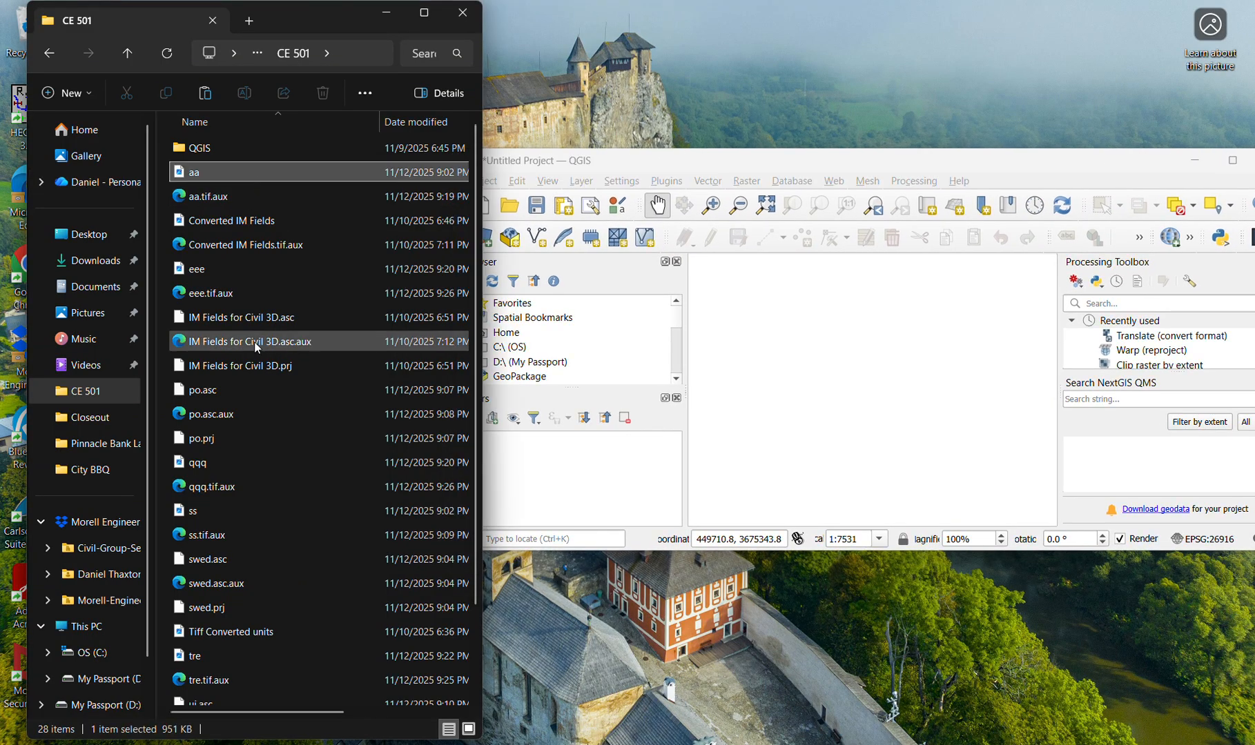
scroll(269, 386, "down", 2)
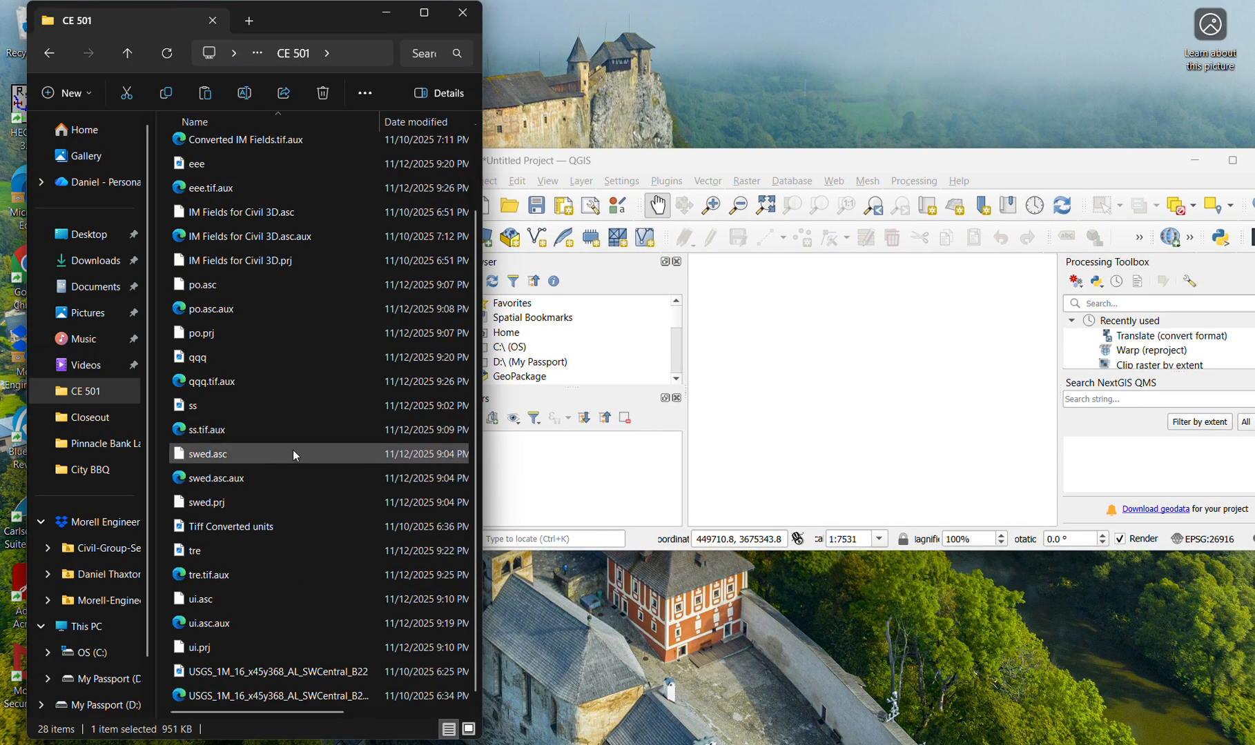
left_click(290, 648)
scroll(290, 608, "up", 2)
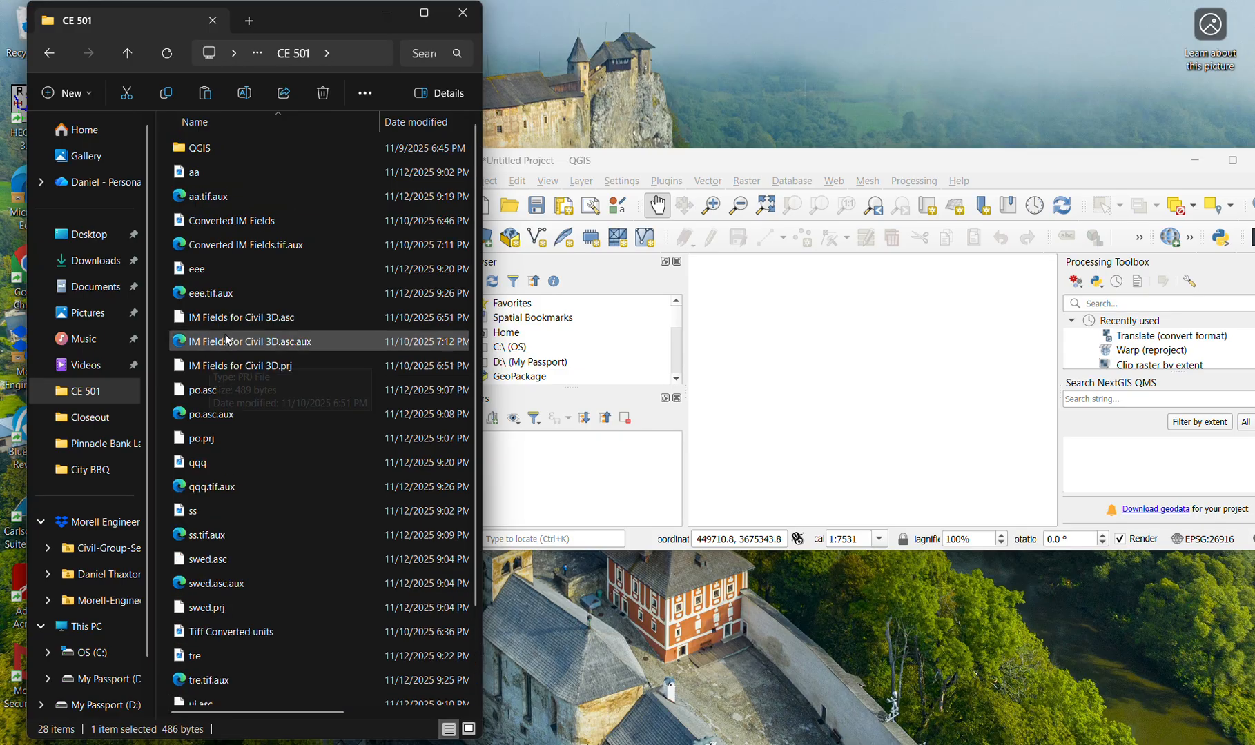
left_click(209, 176)
scroll(266, 375, "down", 2)
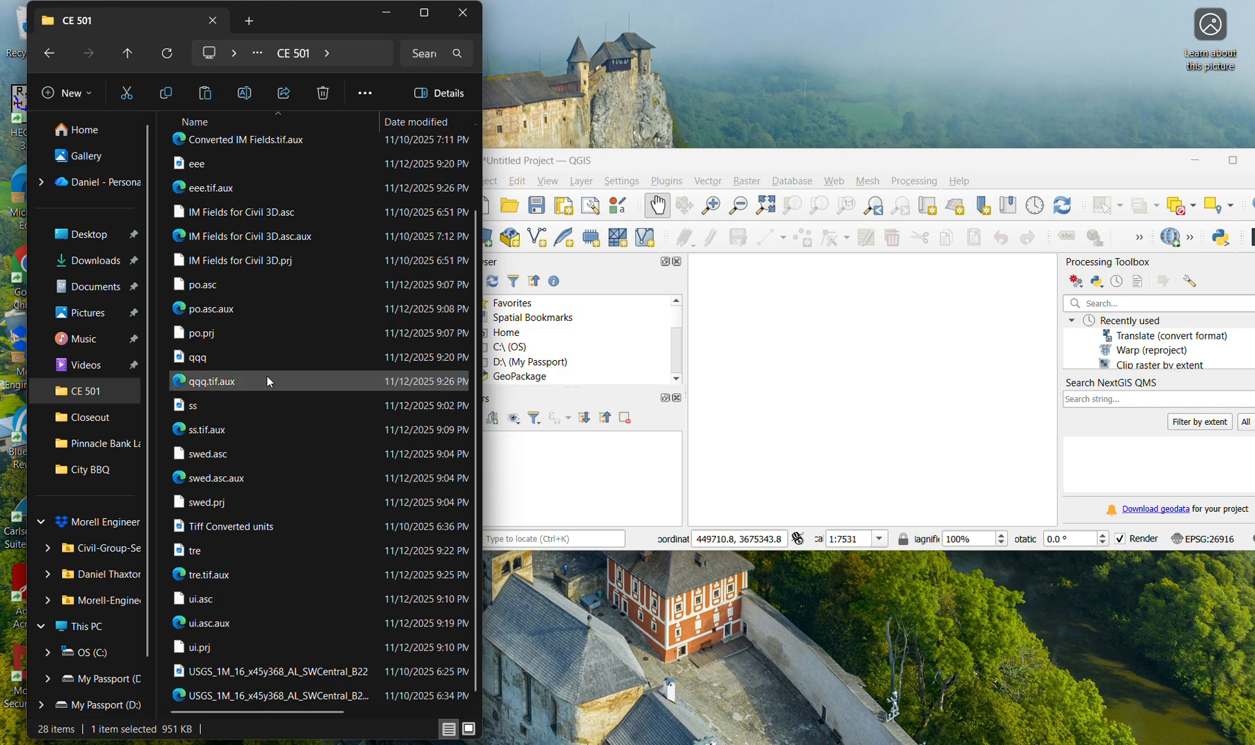
left_click(247, 646, "shift")
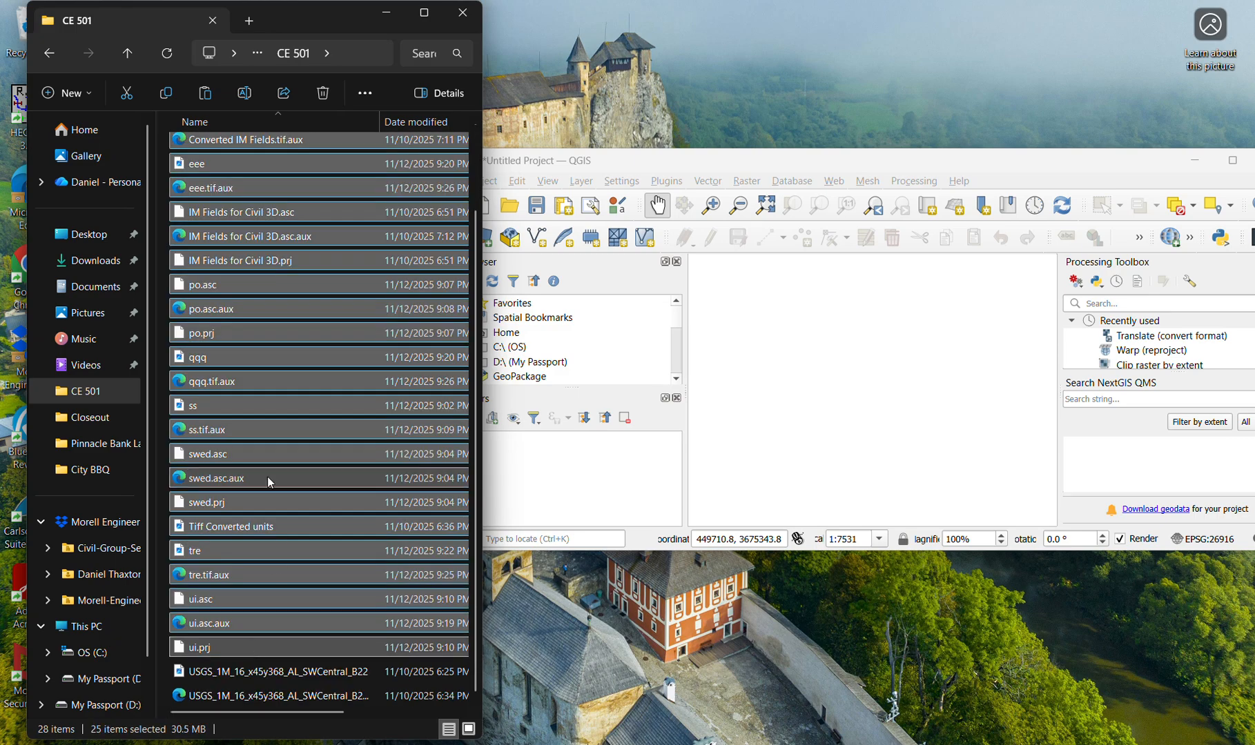
right_click(275, 436)
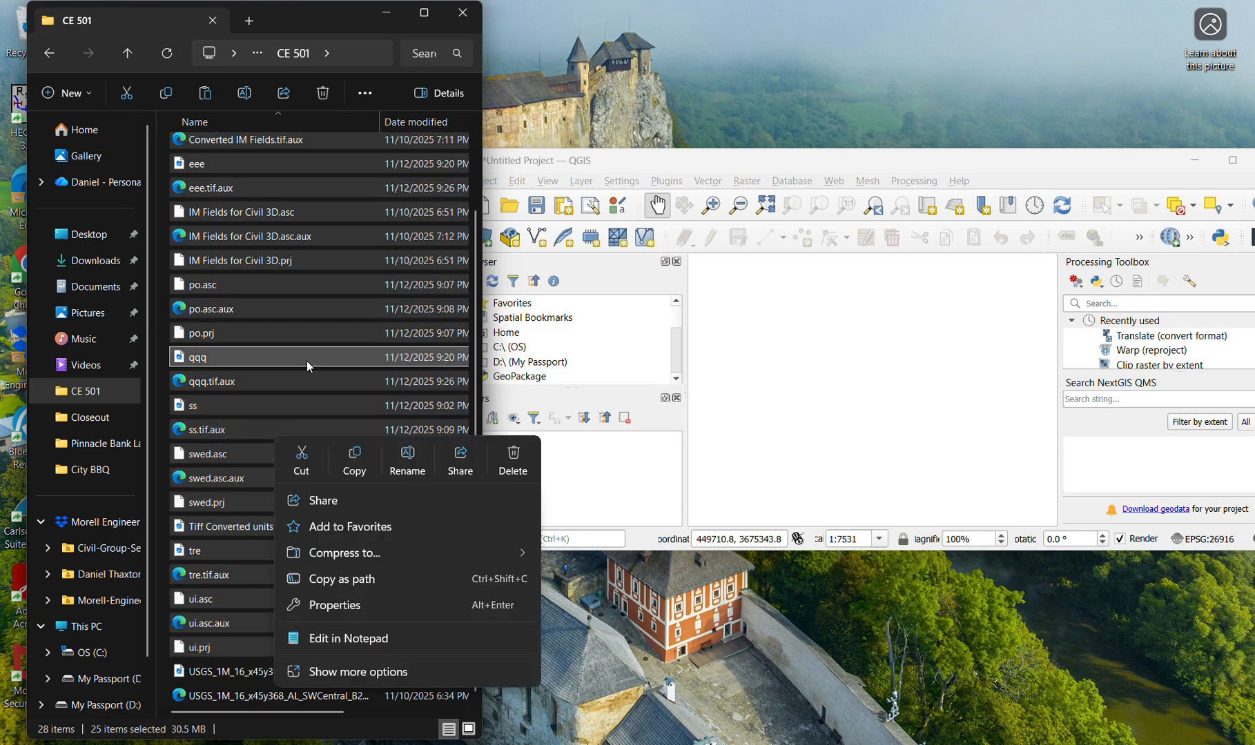
left_click(513, 461)
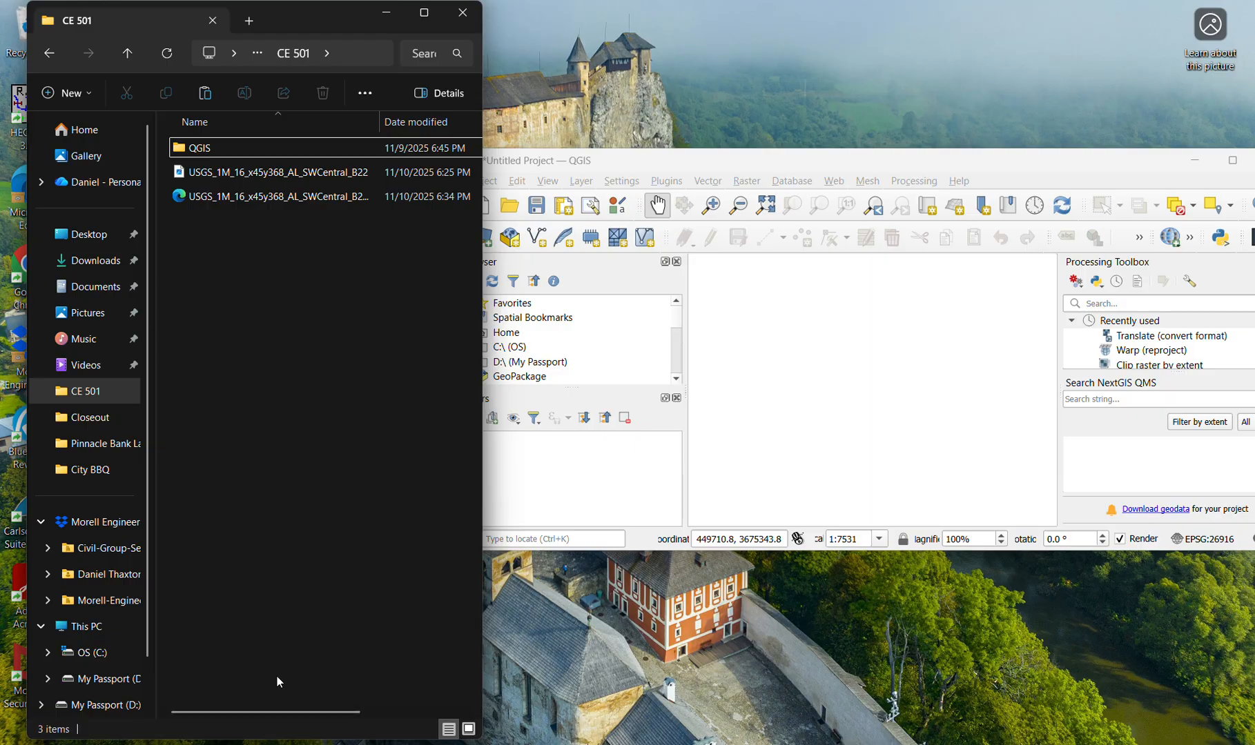
key("ctrl+z")
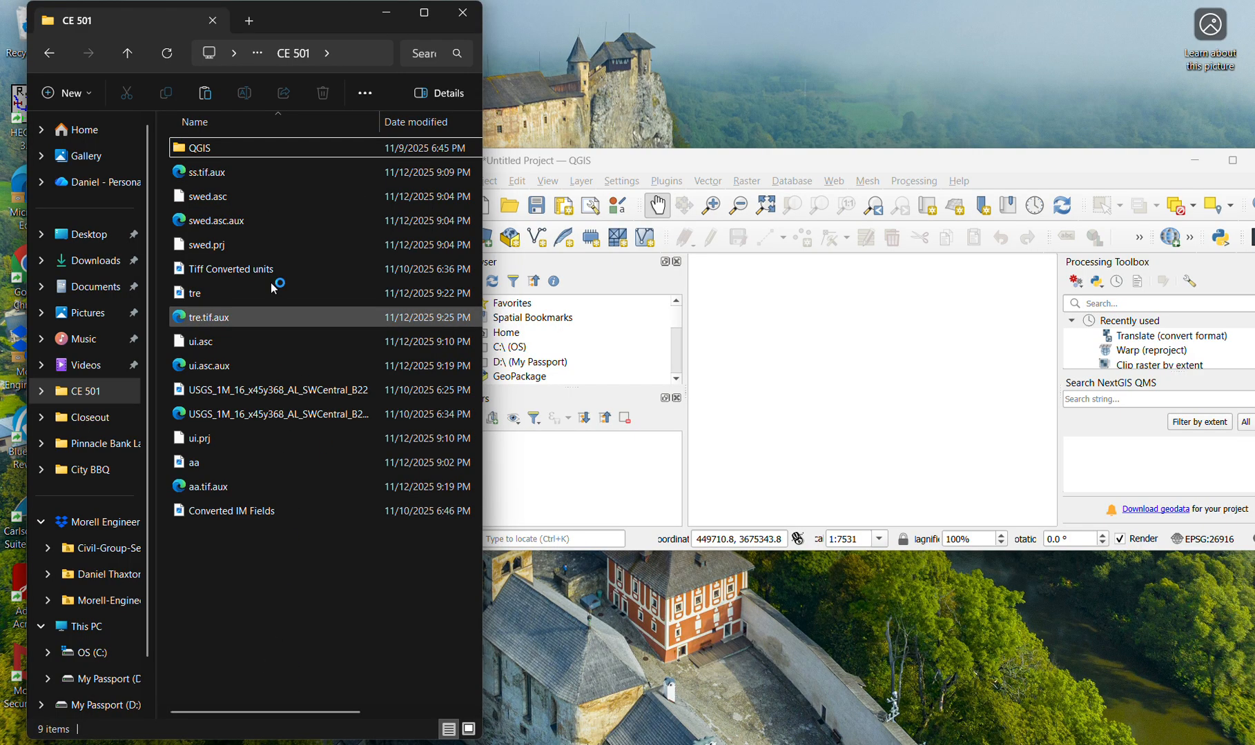
- Sort the CE 501 folder by date modified and delete all the files dated 11/12/2025
left_click(422, 122)
left_click(266, 477)
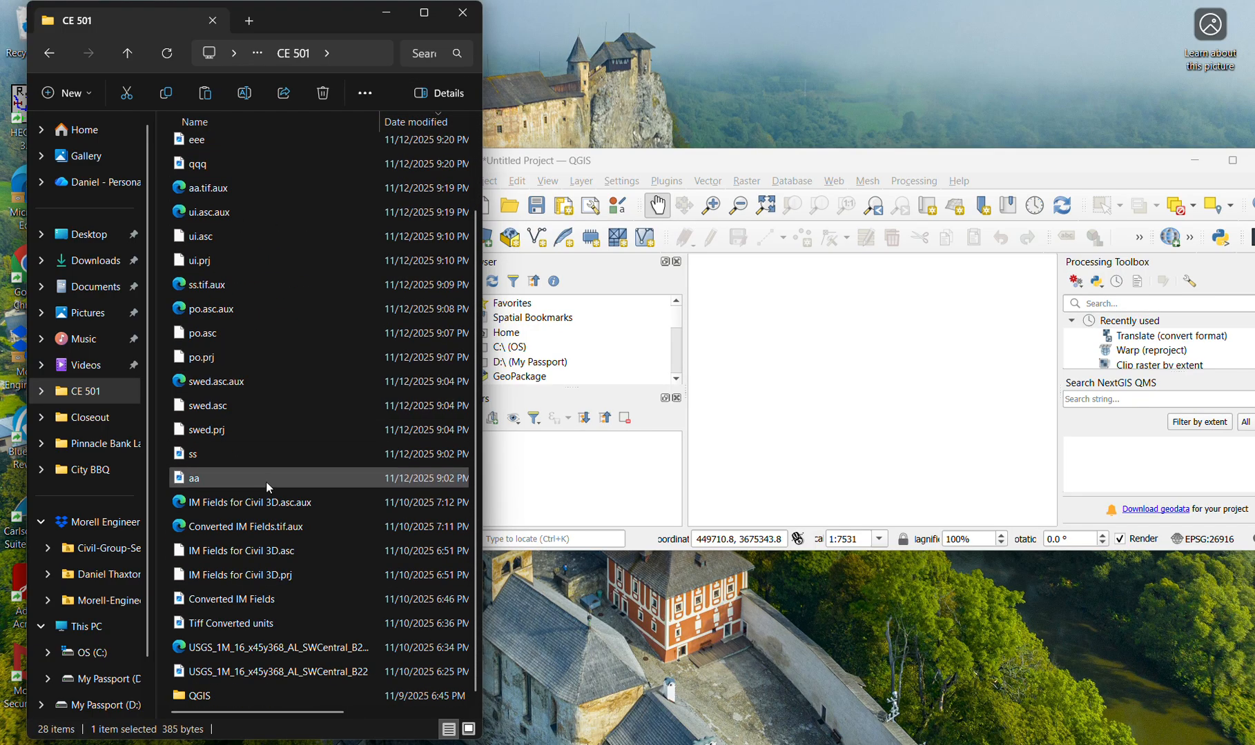
key("shift+Home")
right_click(280, 424)
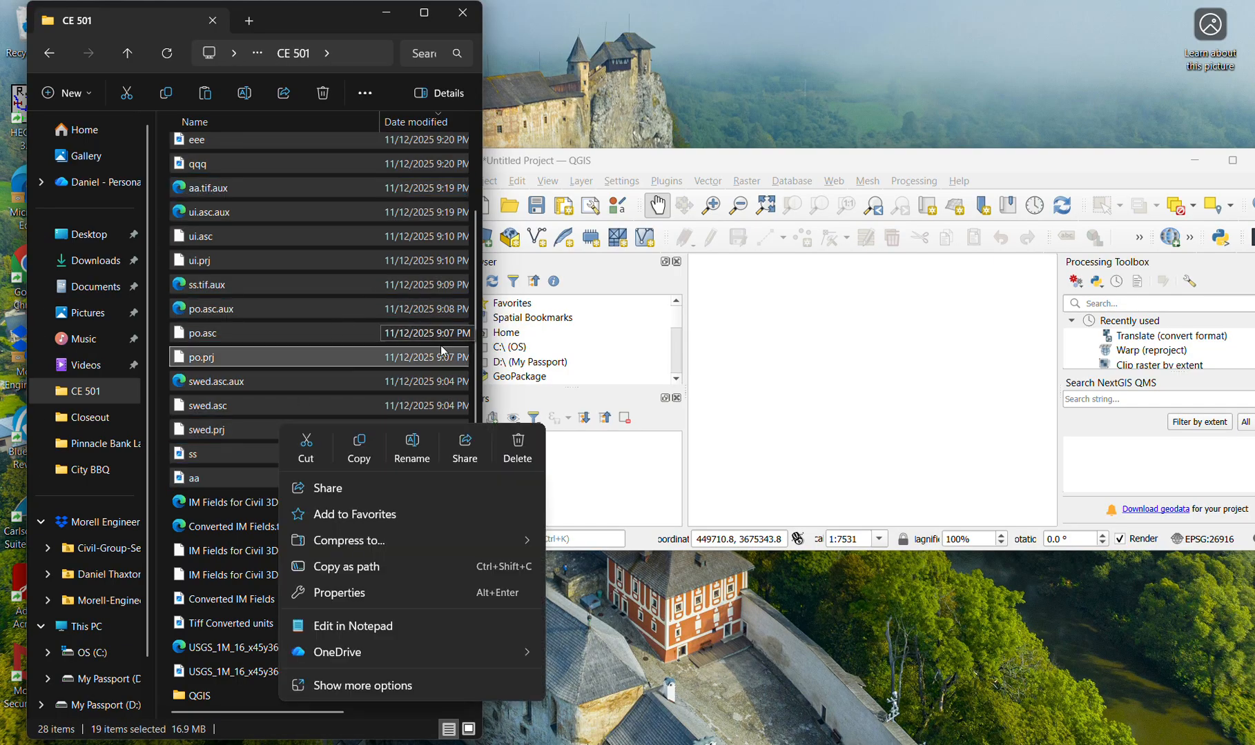
key("Escape")
scroll(294, 314, "up", 2)
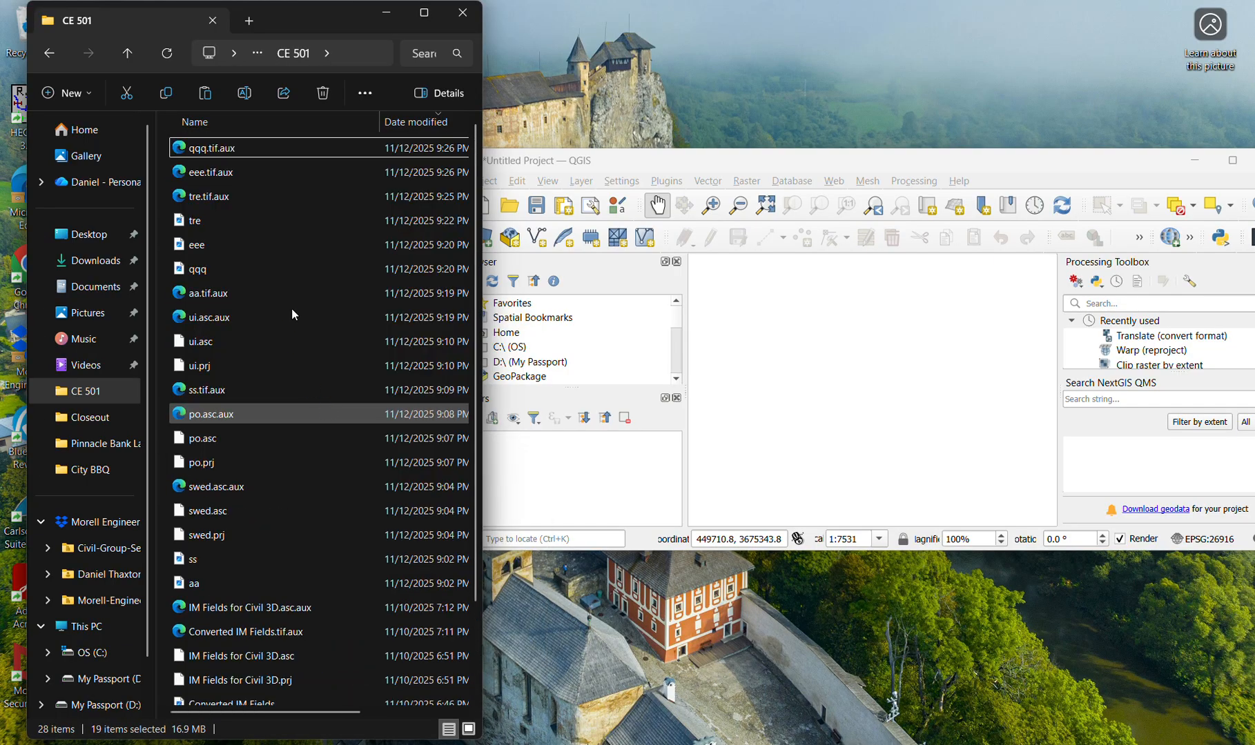
key("Delete")
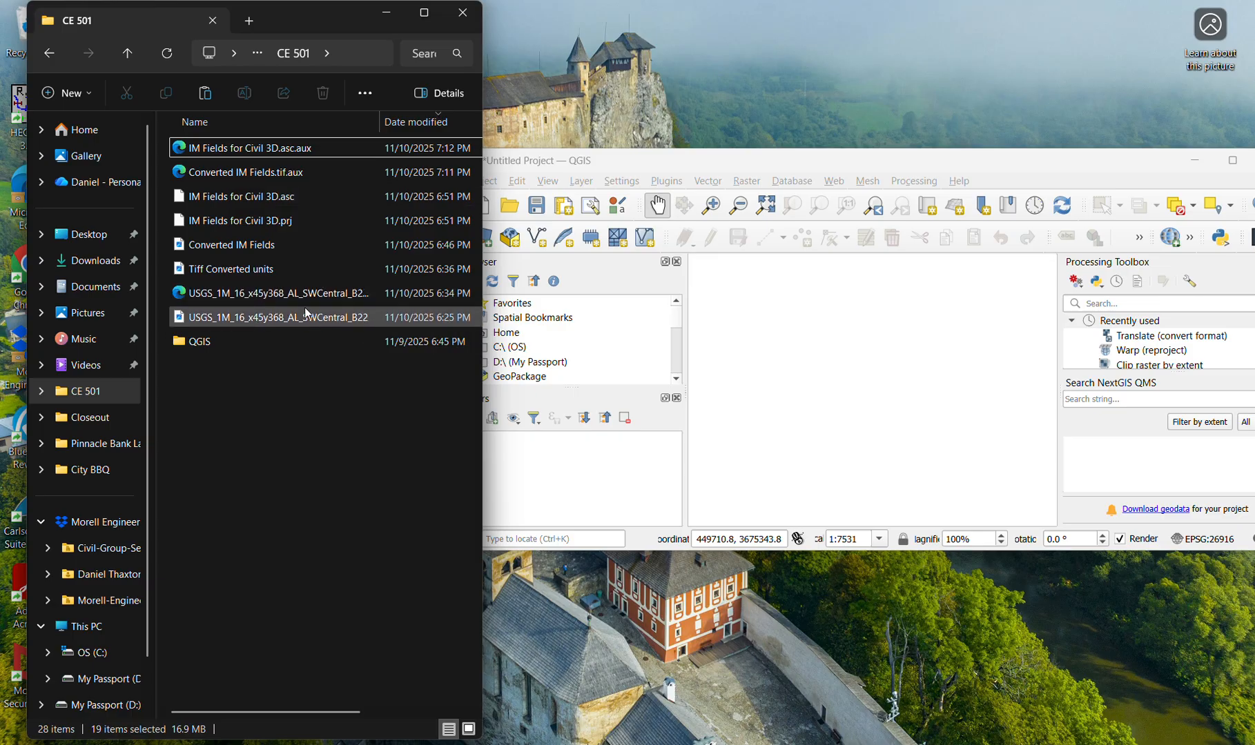
- Load the USGS_1M_16_x45y368_AL_SWCentral_B22 raster into the QGIS project, minimize the folder window, and maximize QGIS
left_click_drag(307, 318, 616, 502)
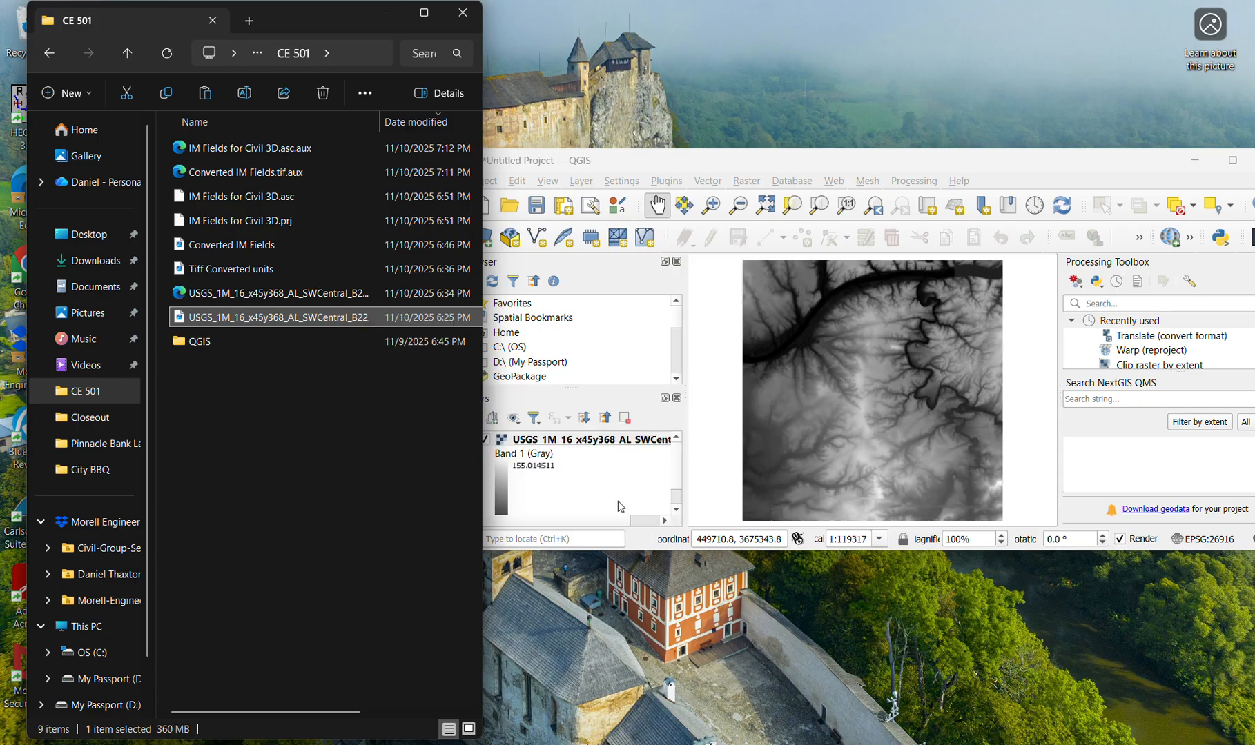
left_click(394, 19)
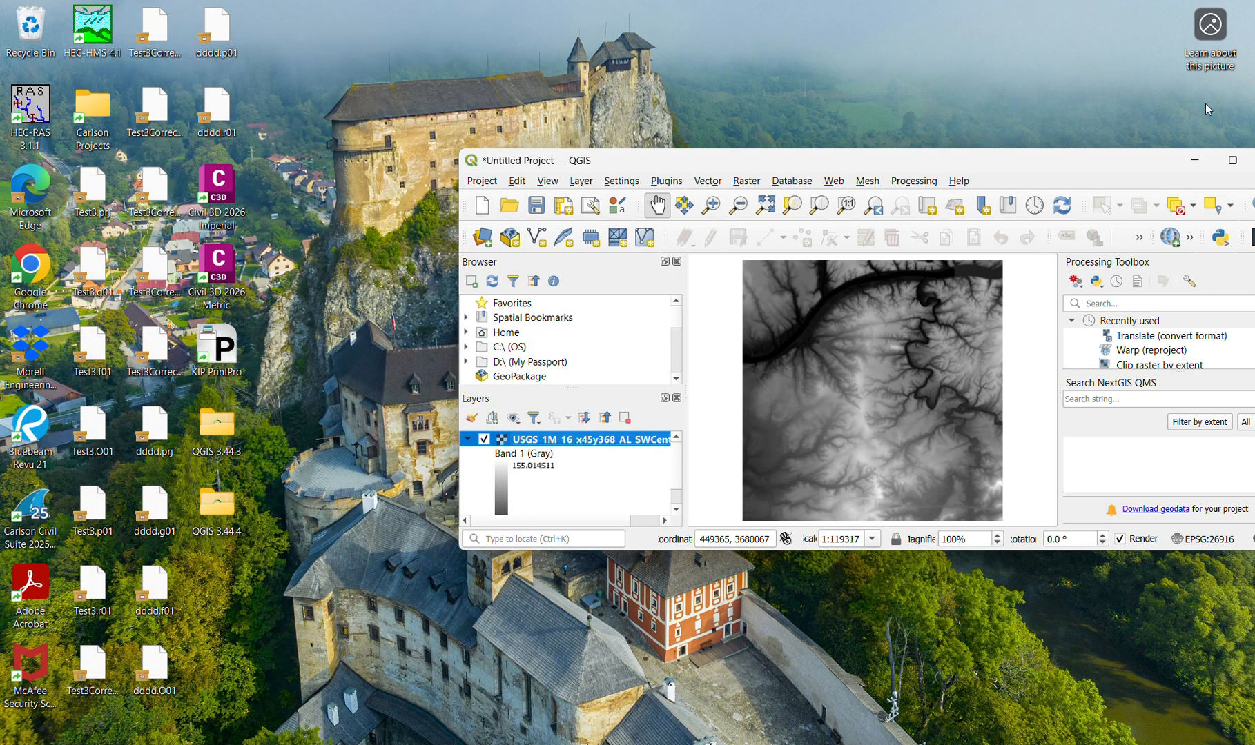
double_click(1116, 166)
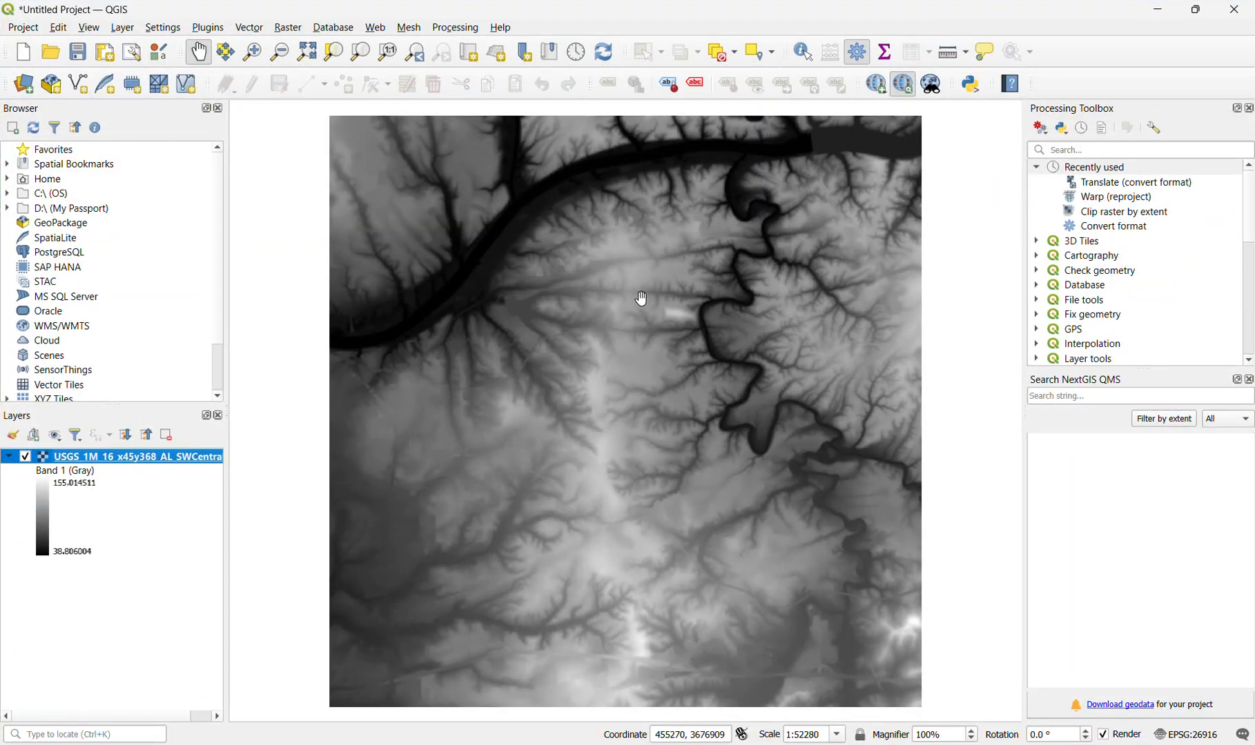
- Search the installed plugins for "quick" to check for QuickMapServices, and close the plugin manager
left_click(210, 30)
left_click(256, 45)
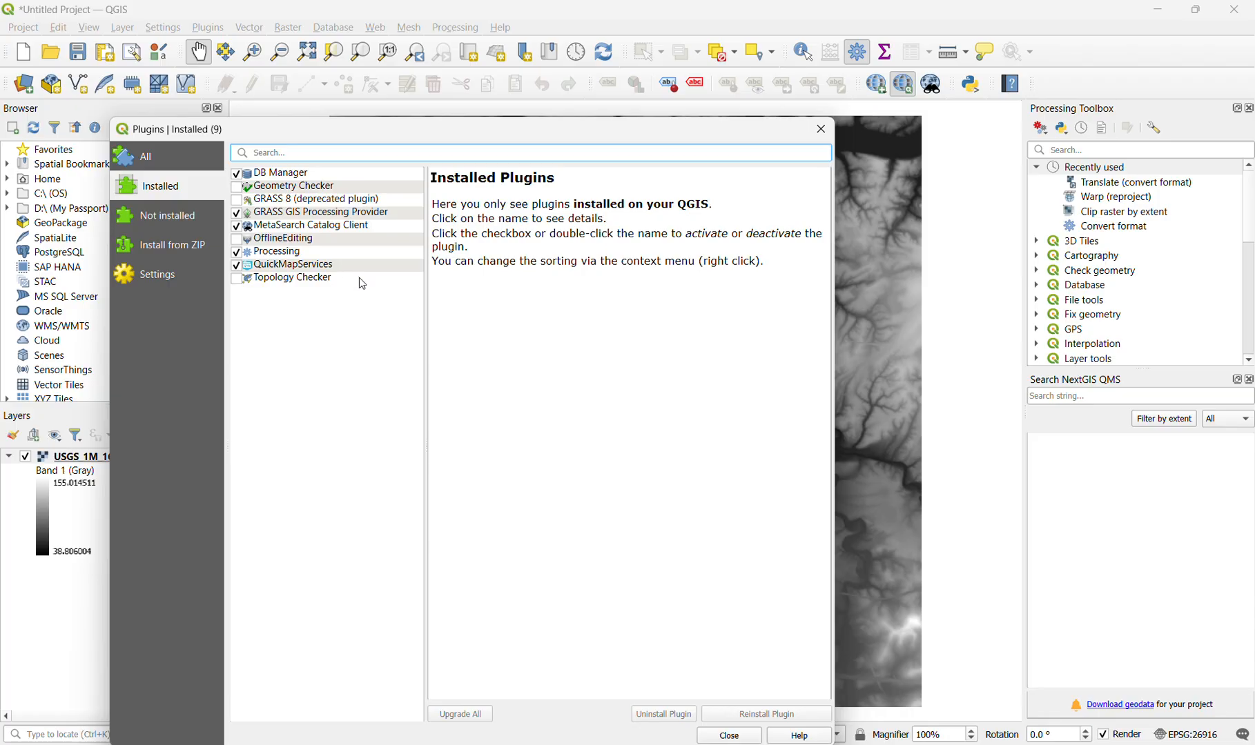
type("quick")
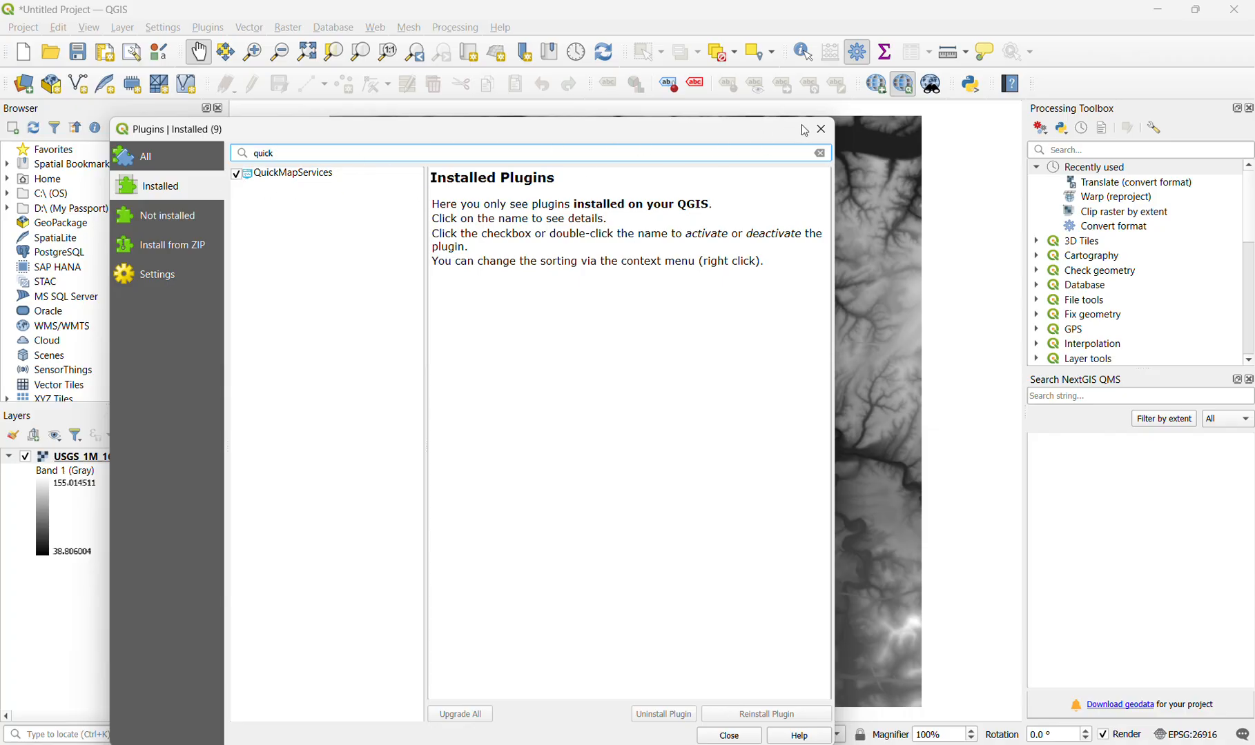
left_click(820, 129)
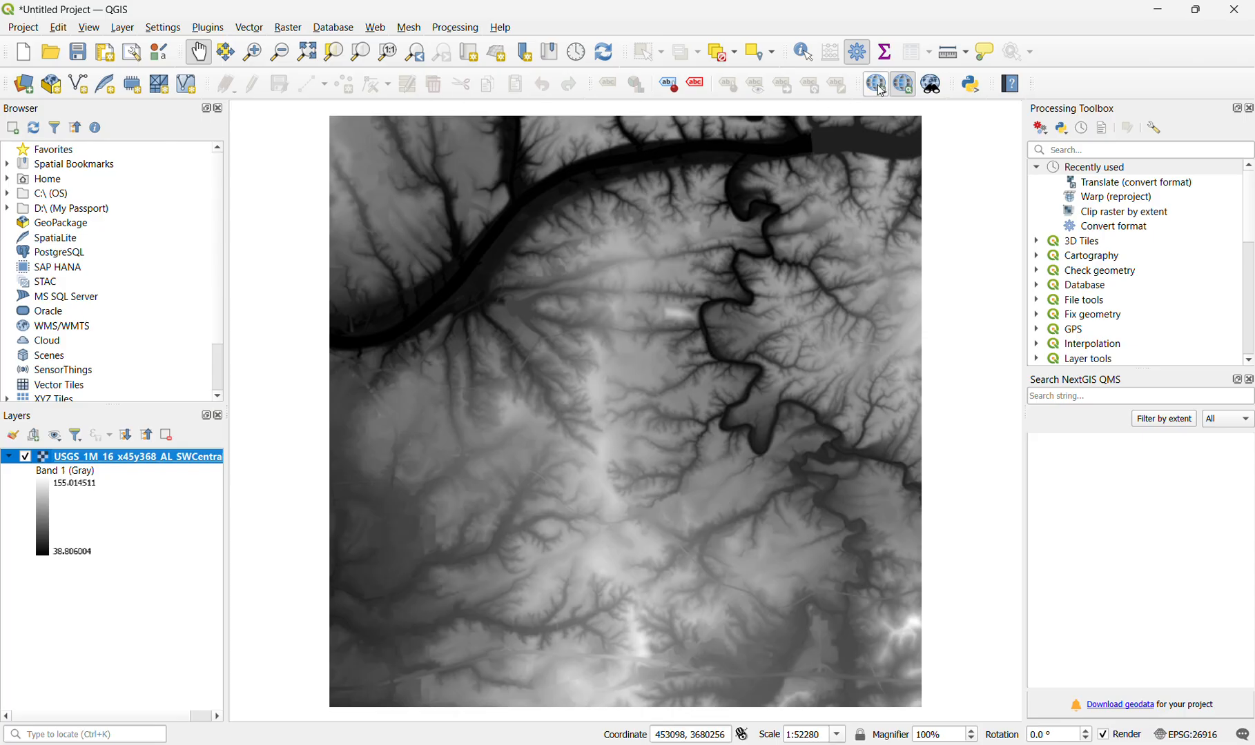
- Add the Google Satellite basemap through QuickMapServices
left_click(878, 87)
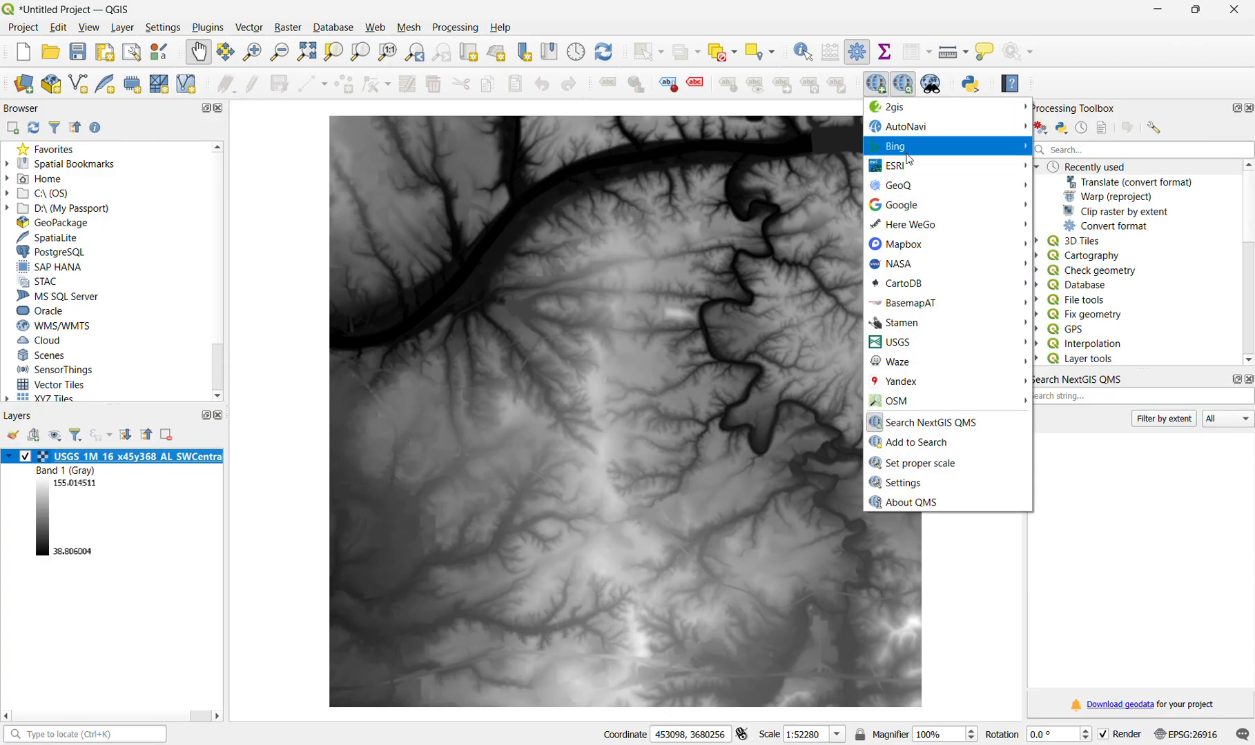
mouse_move(916, 174)
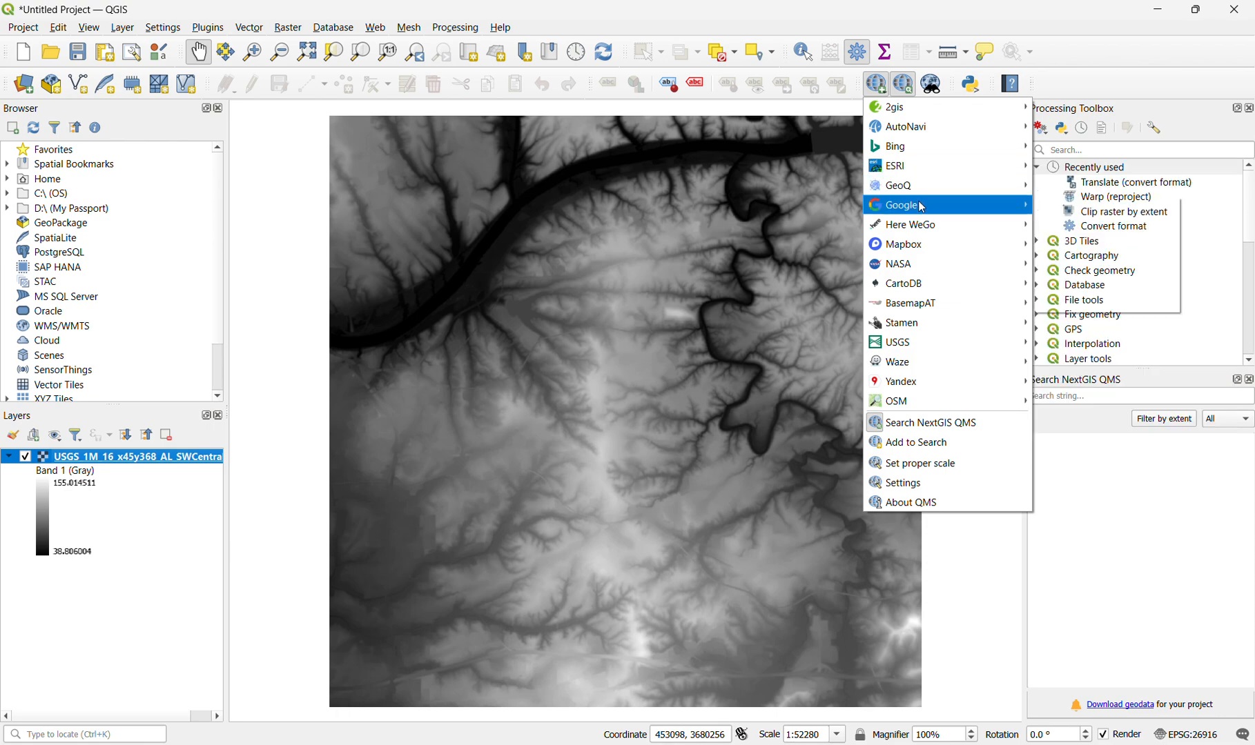
mouse_move(926, 203)
left_click(1095, 272)
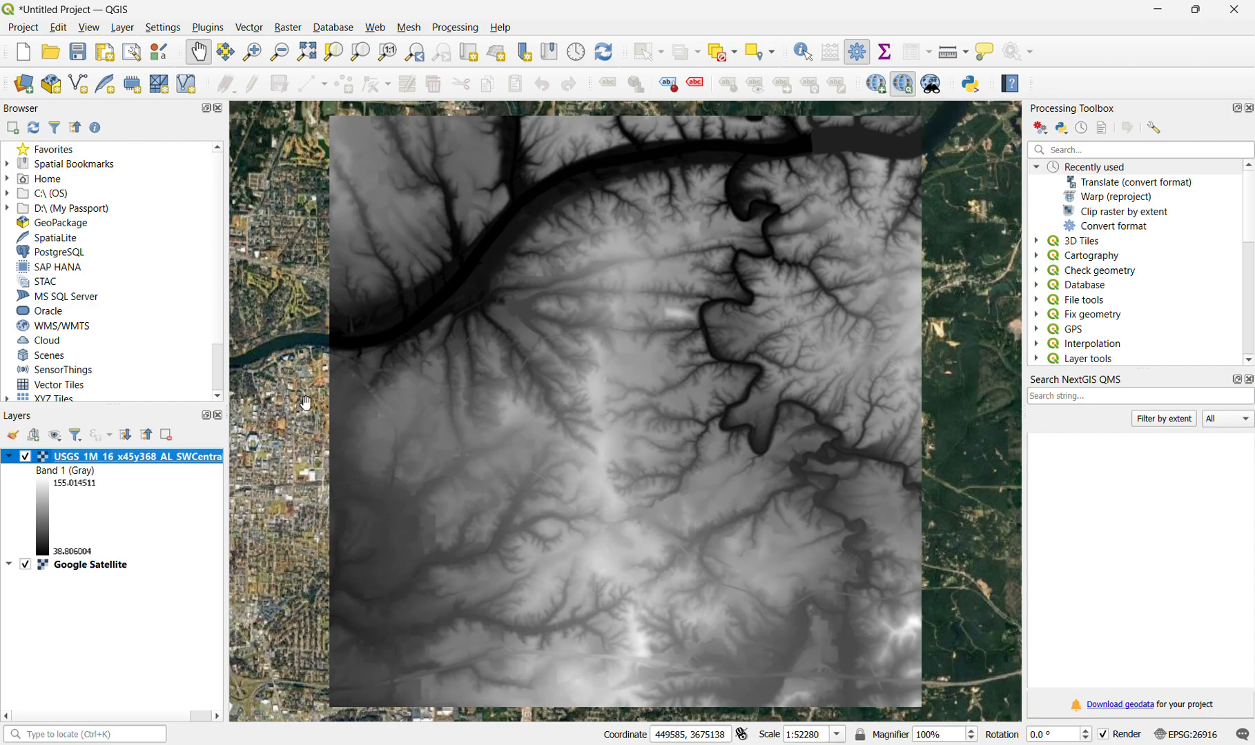
- Hide the USGS DEM layer, examine the city on the satellite imagery, and compare it with the DEM's coverage
left_click(26, 456)
scroll(498, 462, "up", 4)
left_click_drag(379, 368, 463, 438)
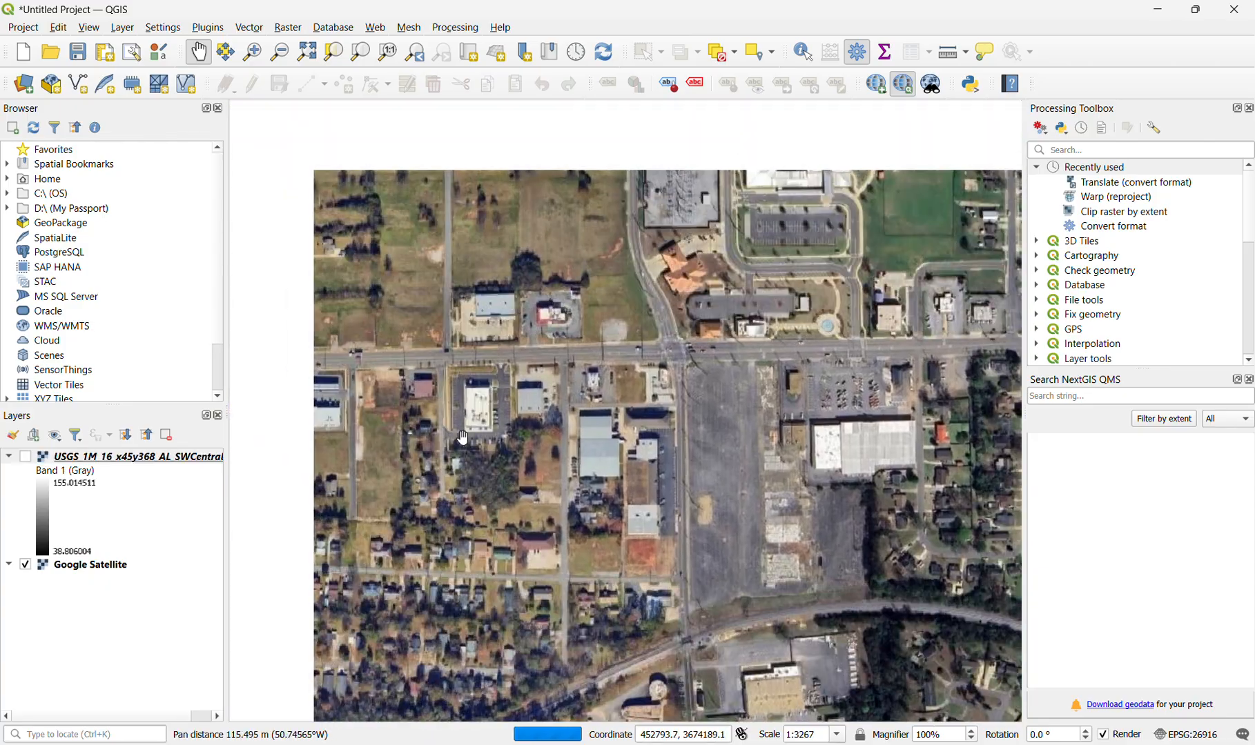
scroll(463, 437, "down", 5)
scroll(597, 408, "up", 4)
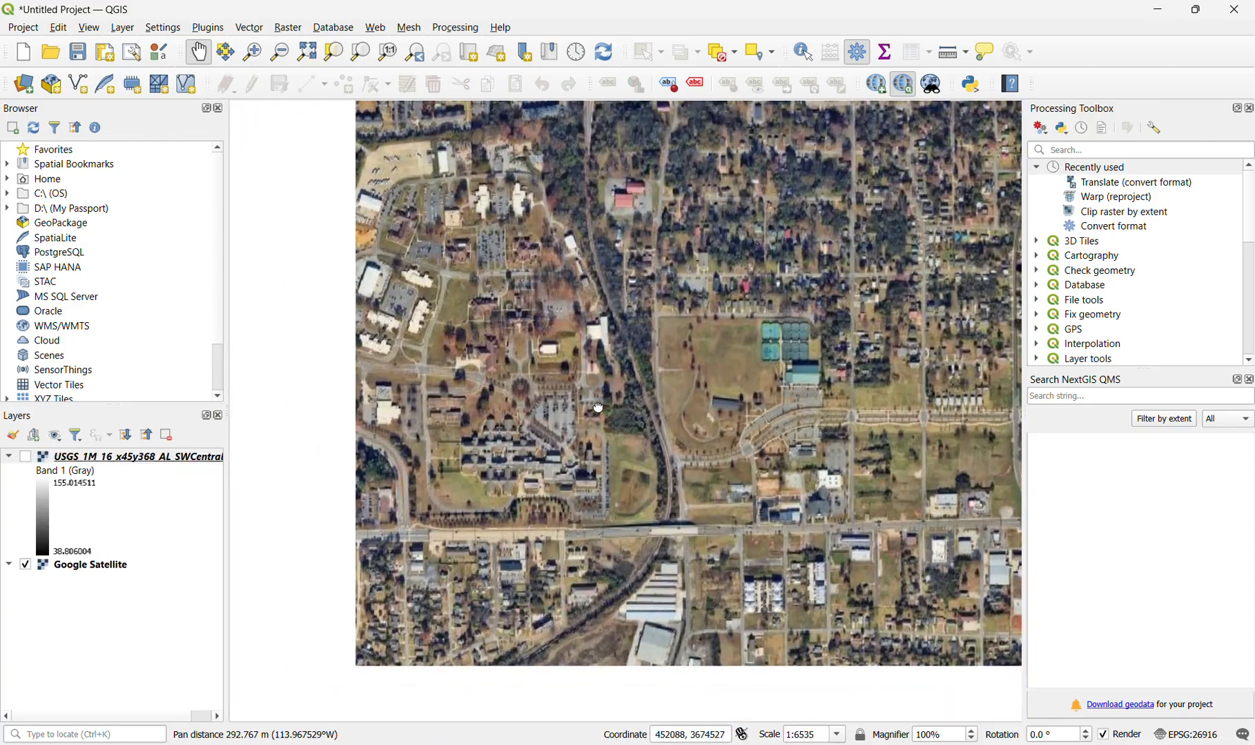
left_click_drag(598, 408, 719, 358)
scroll(532, 388, "down", 1)
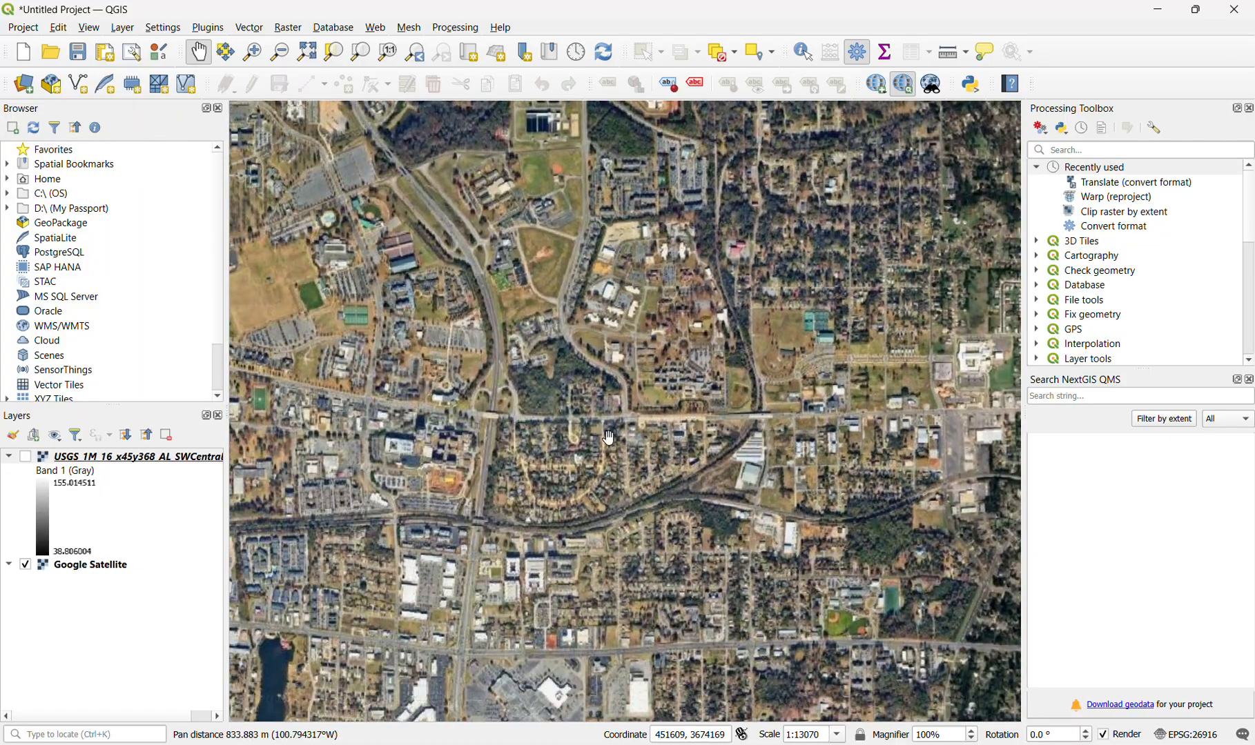
left_click_drag(608, 438, 697, 419)
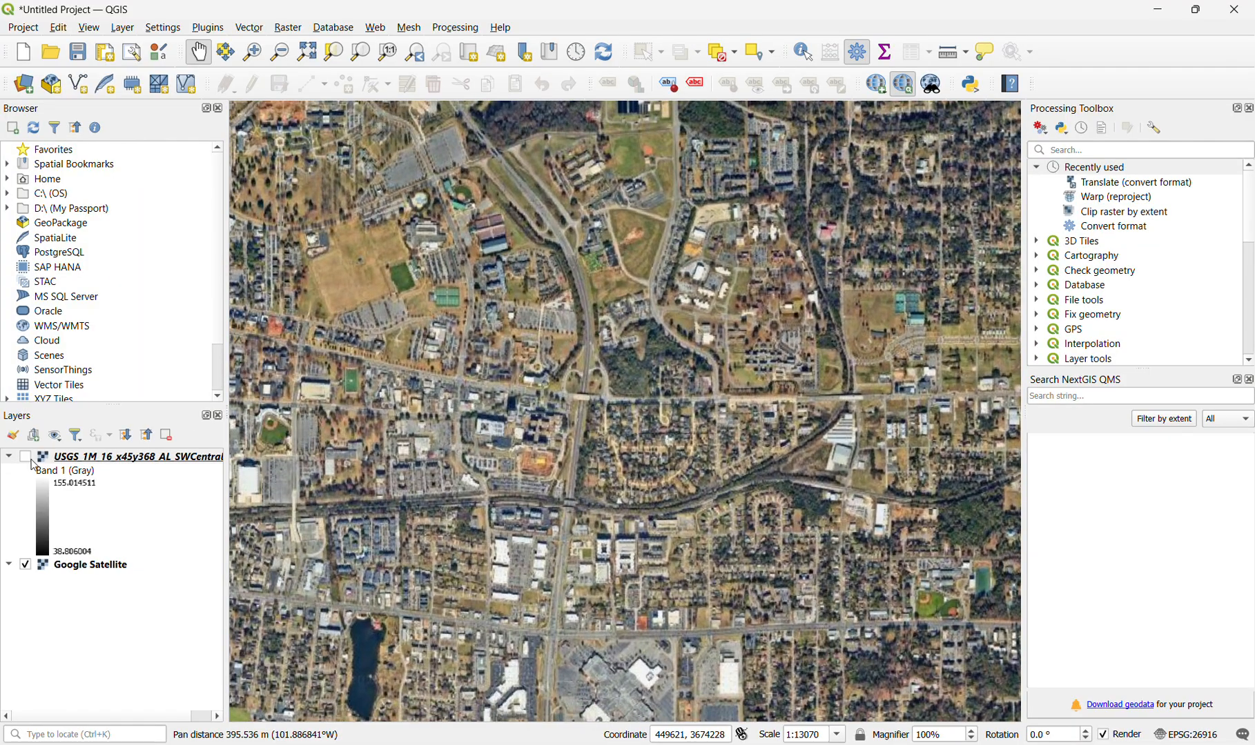
left_click(26, 457)
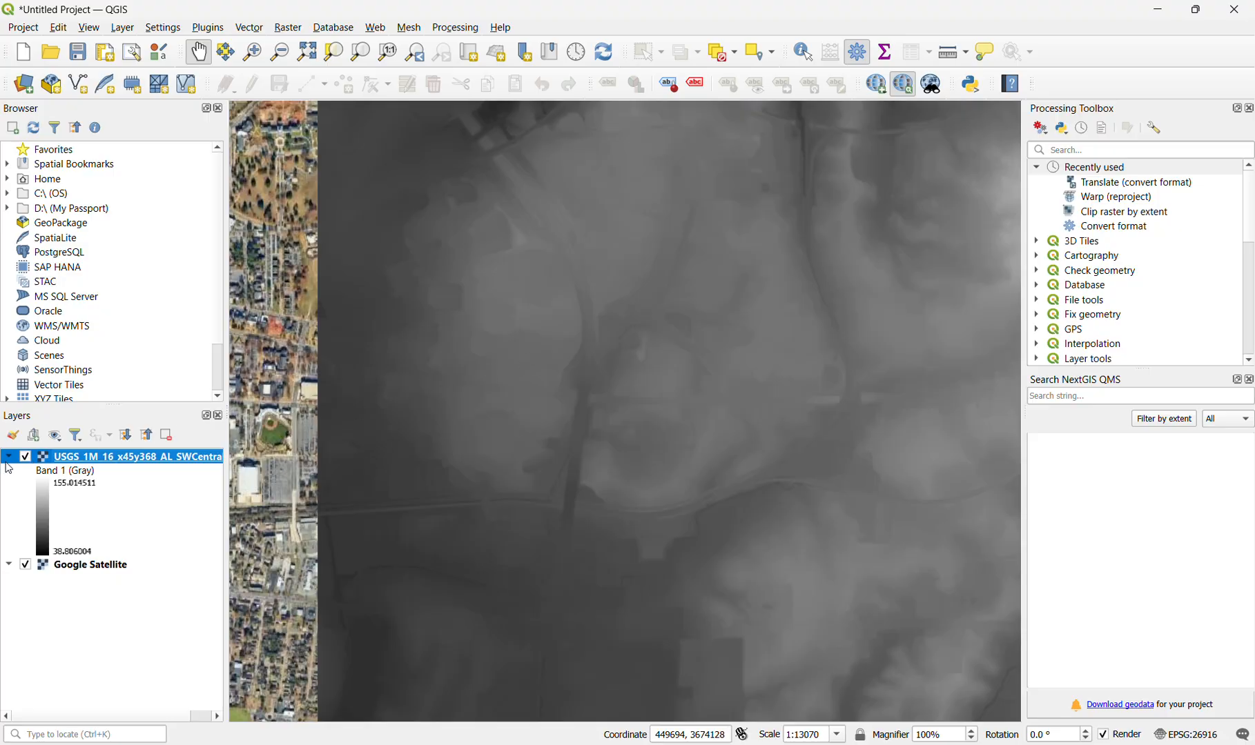
left_click(26, 457)
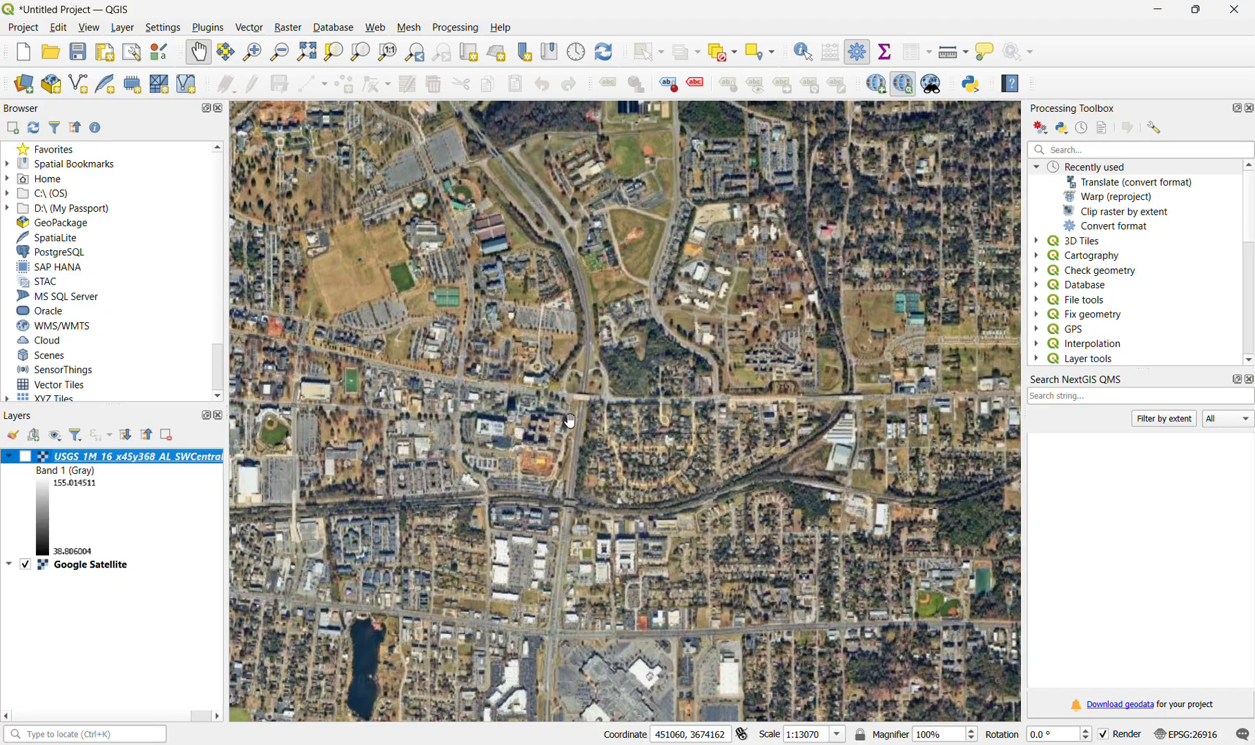
- Locate the highway interchange with looping ramps on the satellite imagery and show the USGS DEM layer over it
scroll(625, 290, "up", 3)
scroll(622, 317, "down", 3)
scroll(614, 294, "down", 1)
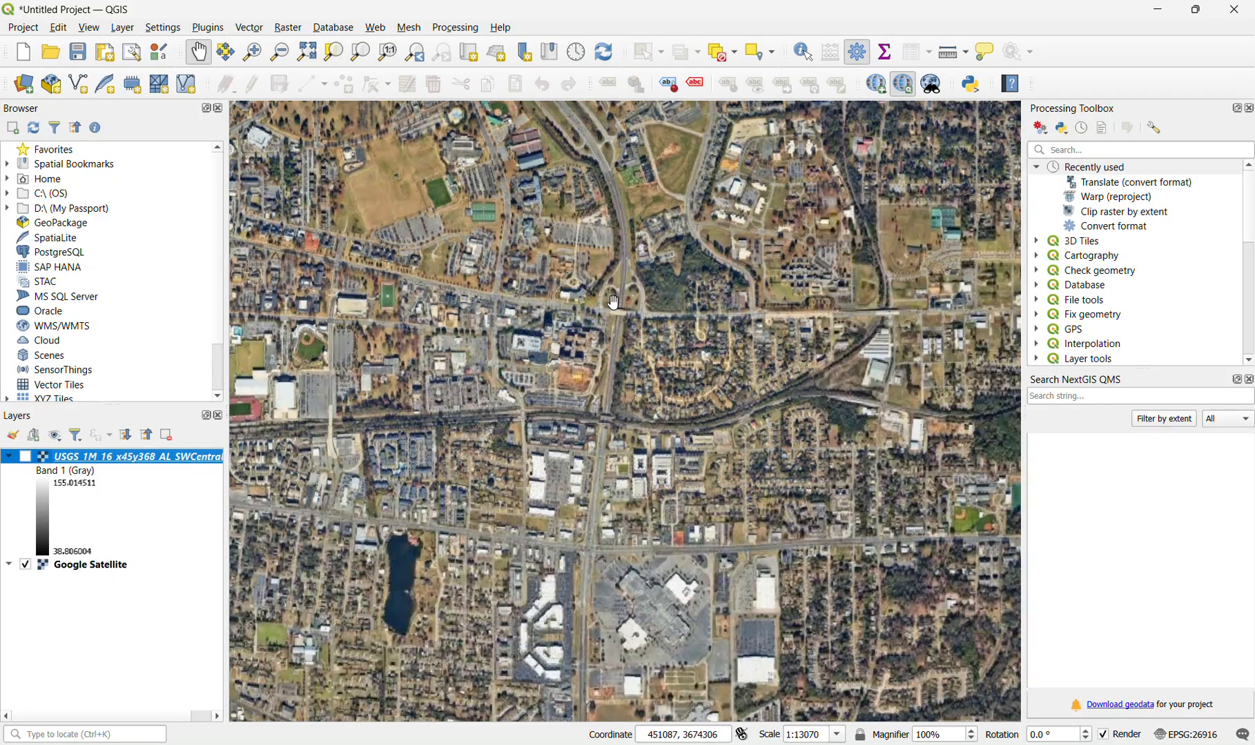
scroll(613, 290, "up", 3)
left_click_drag(613, 281, 603, 348)
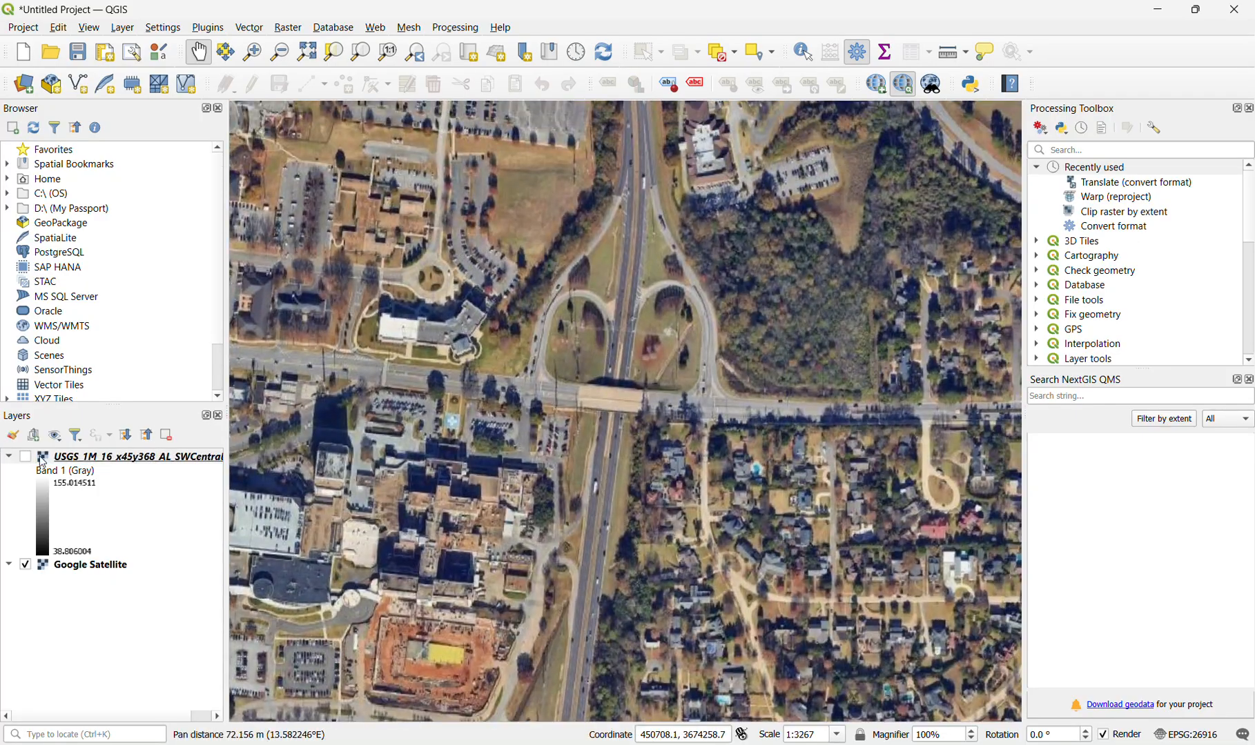
left_click(24, 457)
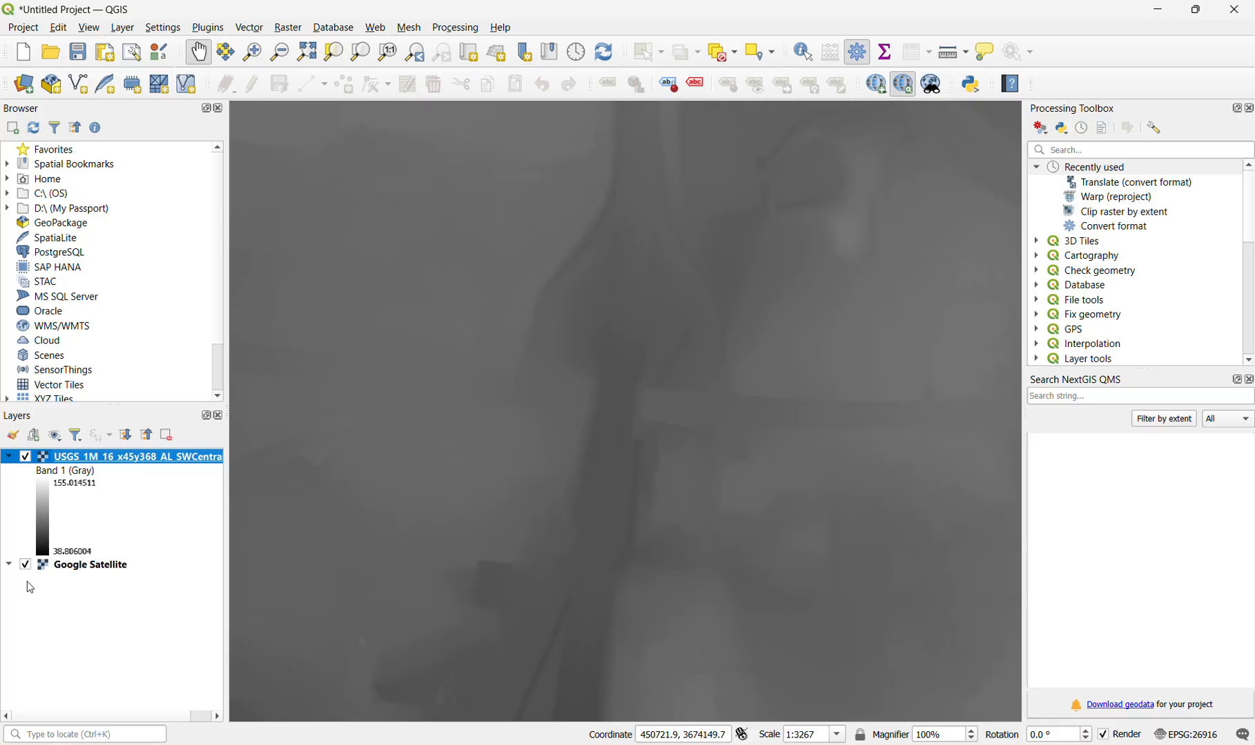
- Start Clip Raster by Extent on the USGS DEM and draw a clipping rectangle about 729 m by 522 m around the interchange
double_click(1139, 213)
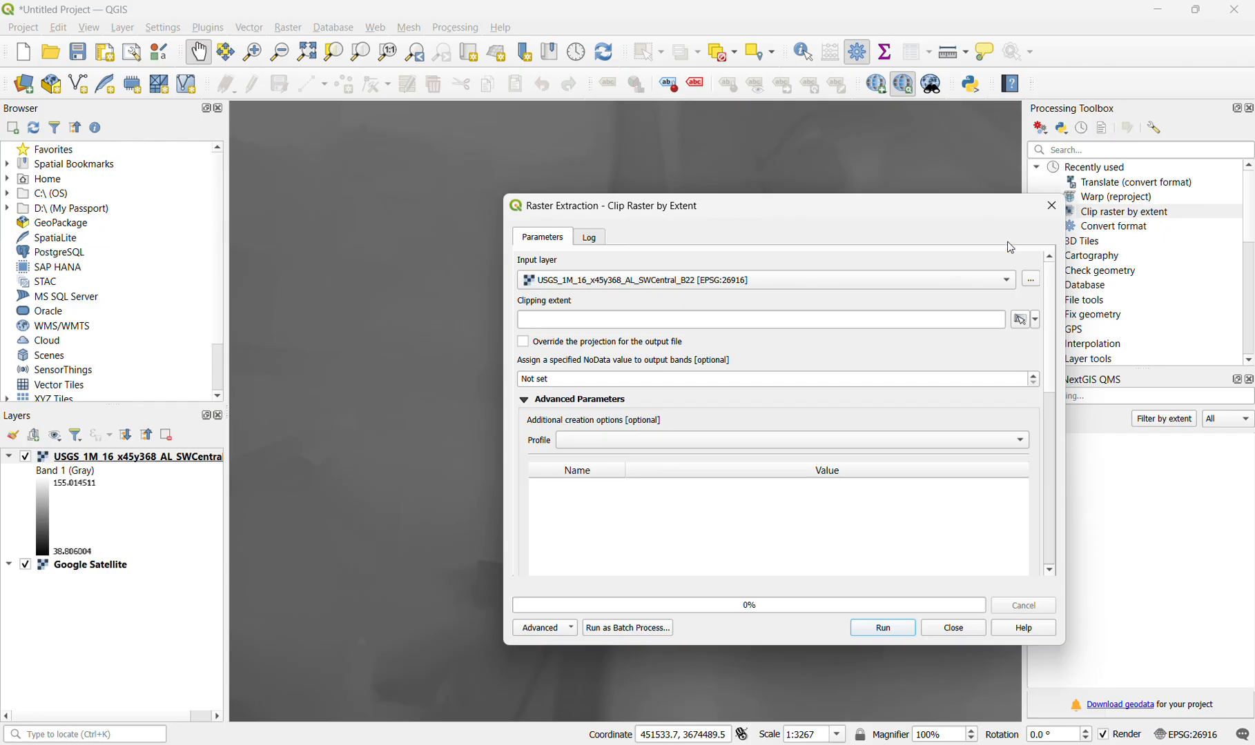
left_click(1034, 327)
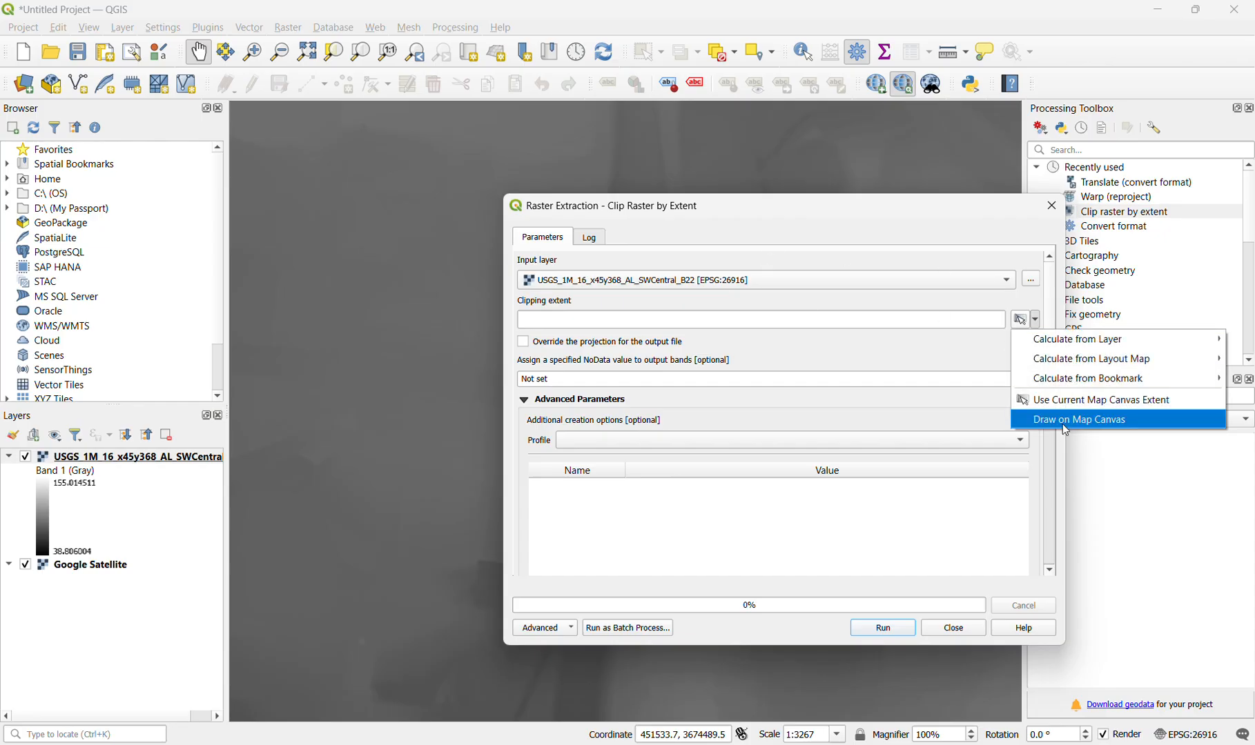
left_click(1063, 420)
left_click_drag(973, 654, 279, 164)
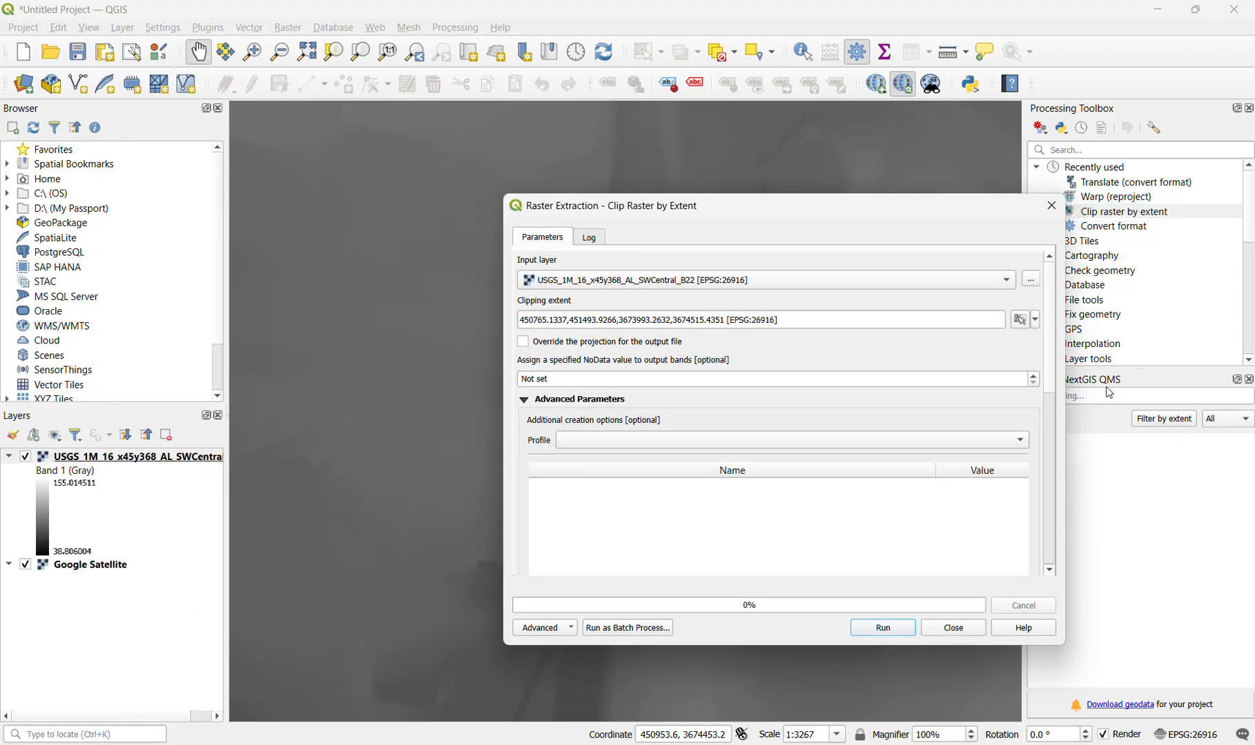
- Set the clipped output to a TIF file named "hwy 82" in the CE 501 folder, run the clip, and close the tool
left_click_drag(1050, 373, 1081, 549)
left_click(1031, 360)
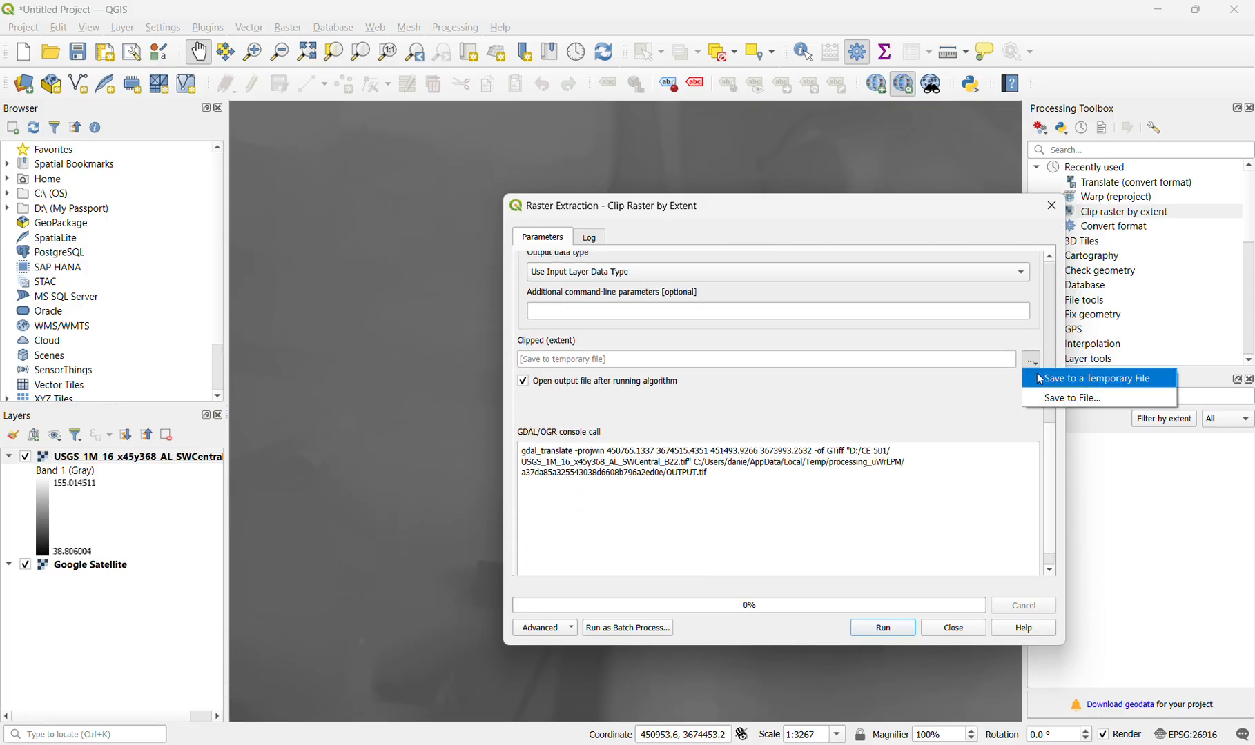
left_click(1084, 402)
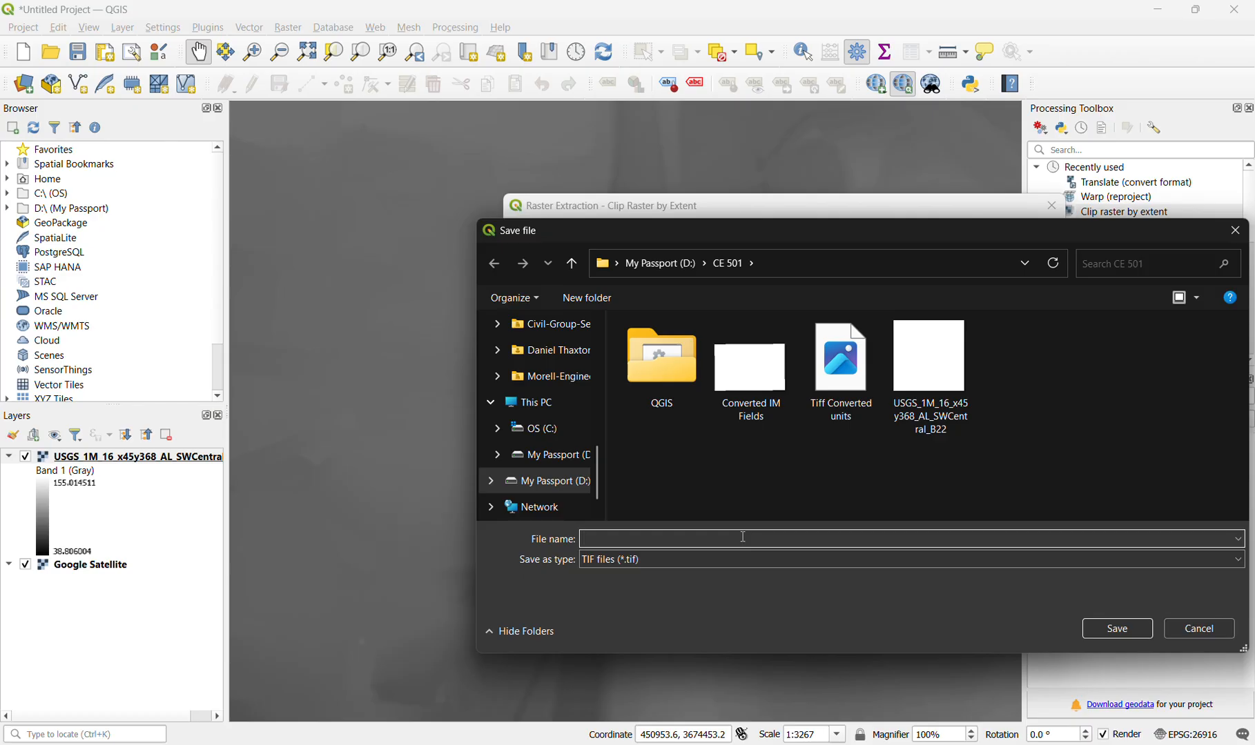
type("hwy 82")
left_click(1103, 631)
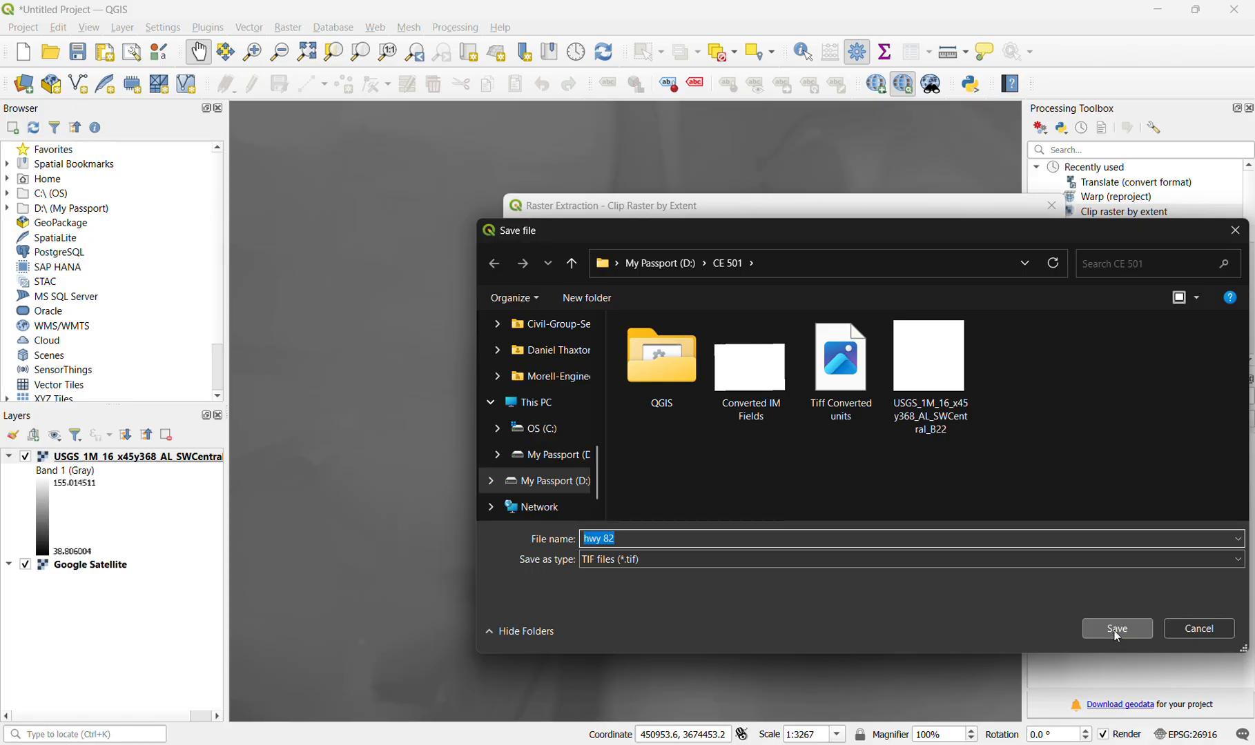
left_click(1113, 632)
left_click(879, 627)
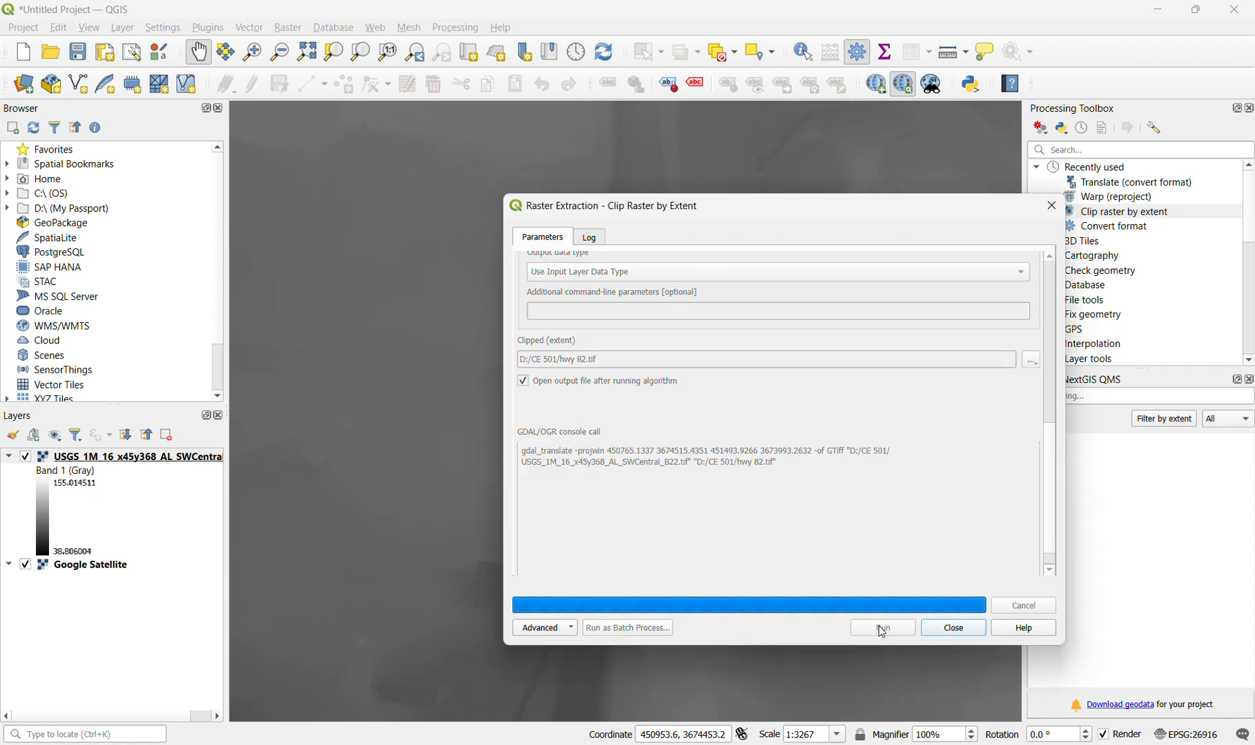
left_click(1051, 205)
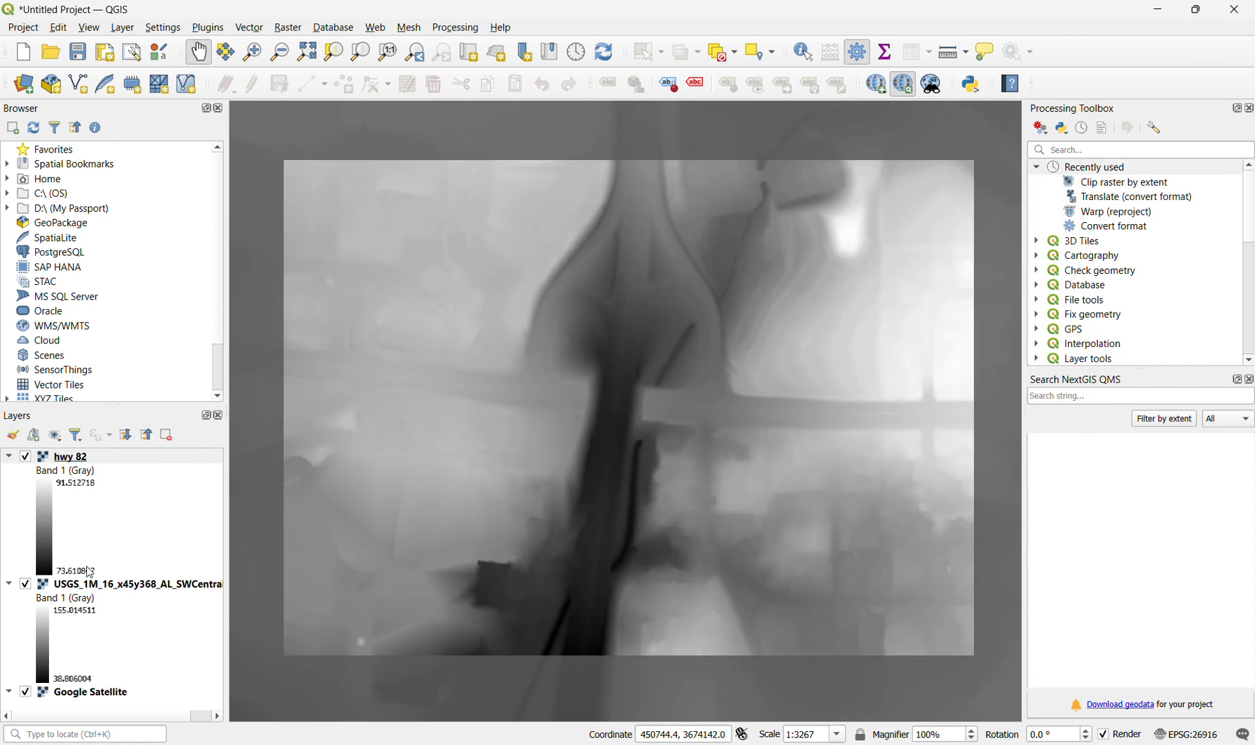
- Hide the USGS DEM layer and start Warp (Reproject) on hwy 82 with target CRS ESRI:102630 - NAD_1983_StatePlane_Alabama_West_FIPS_0102_Feet
left_click(25, 585)
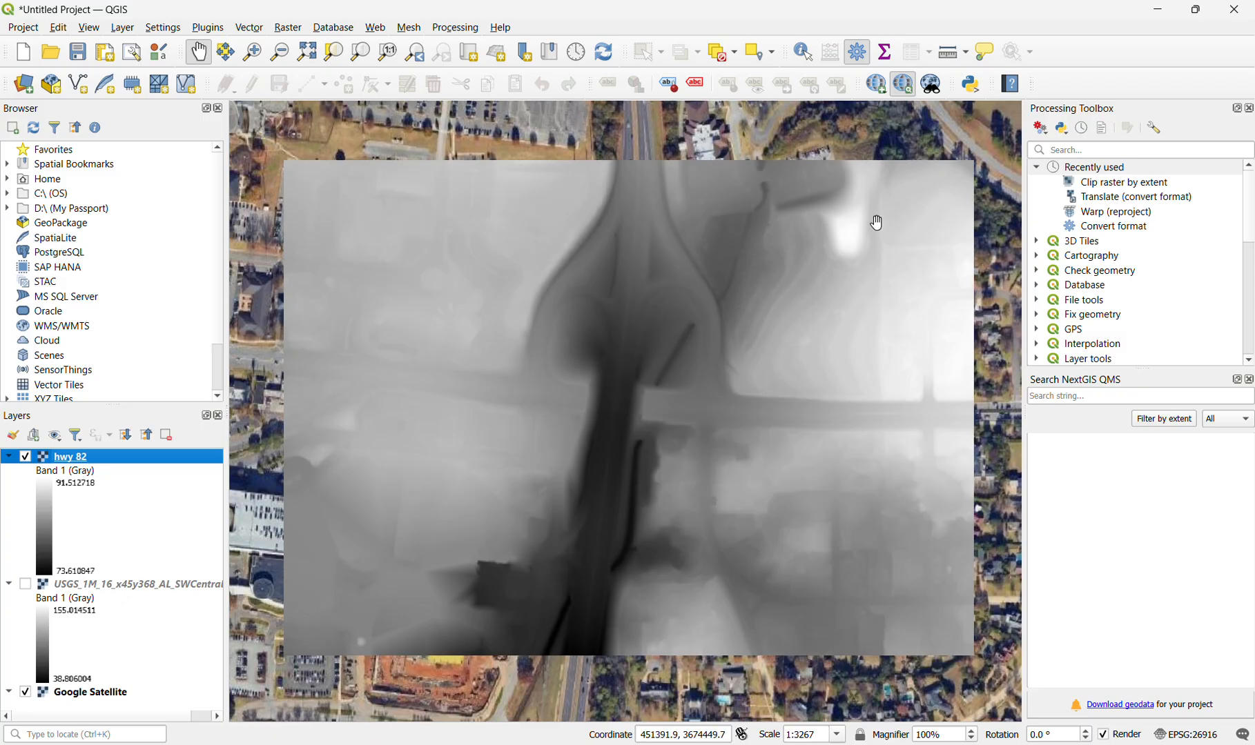
left_click(1096, 211)
double_click(1098, 212)
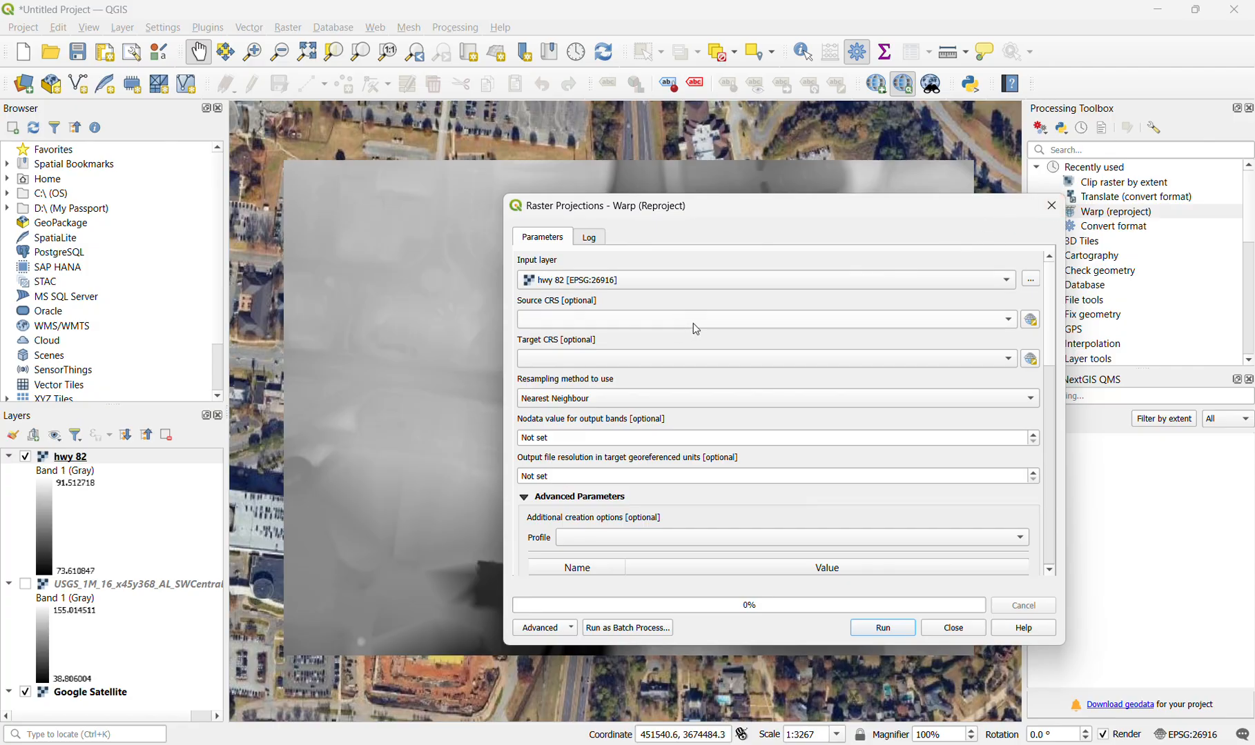
left_click(789, 362)
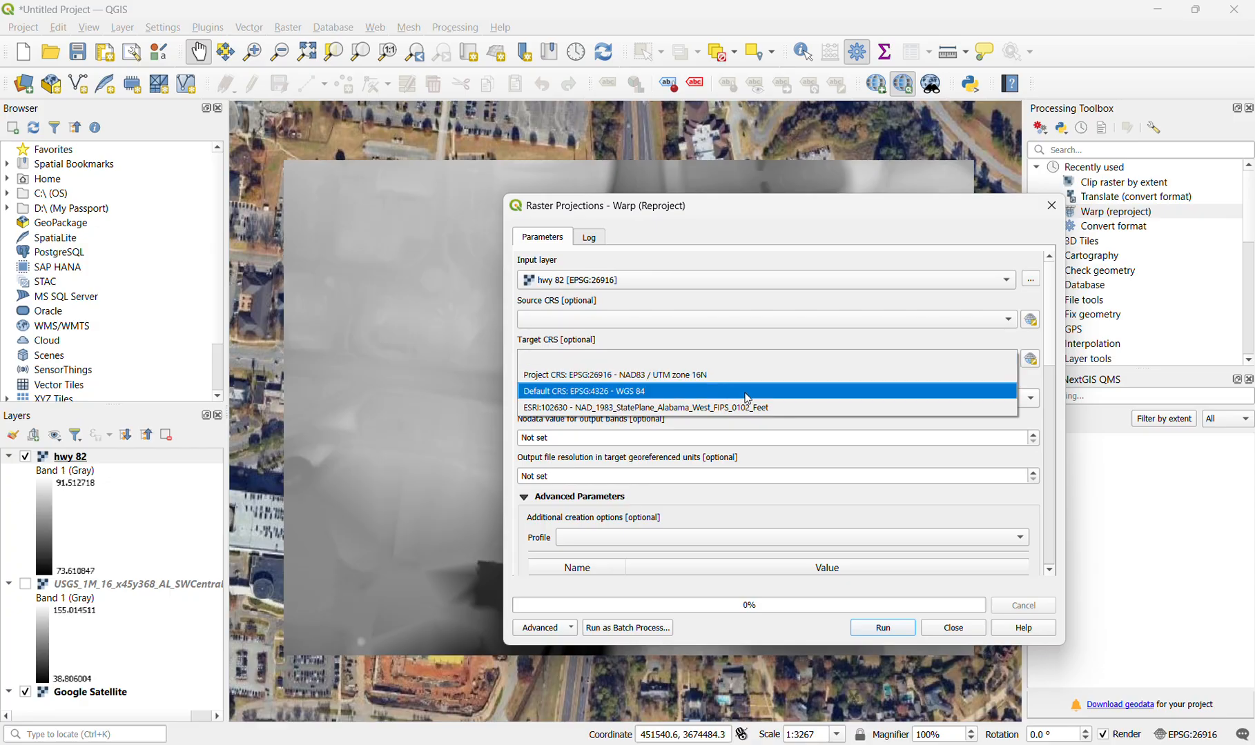
left_click(694, 414)
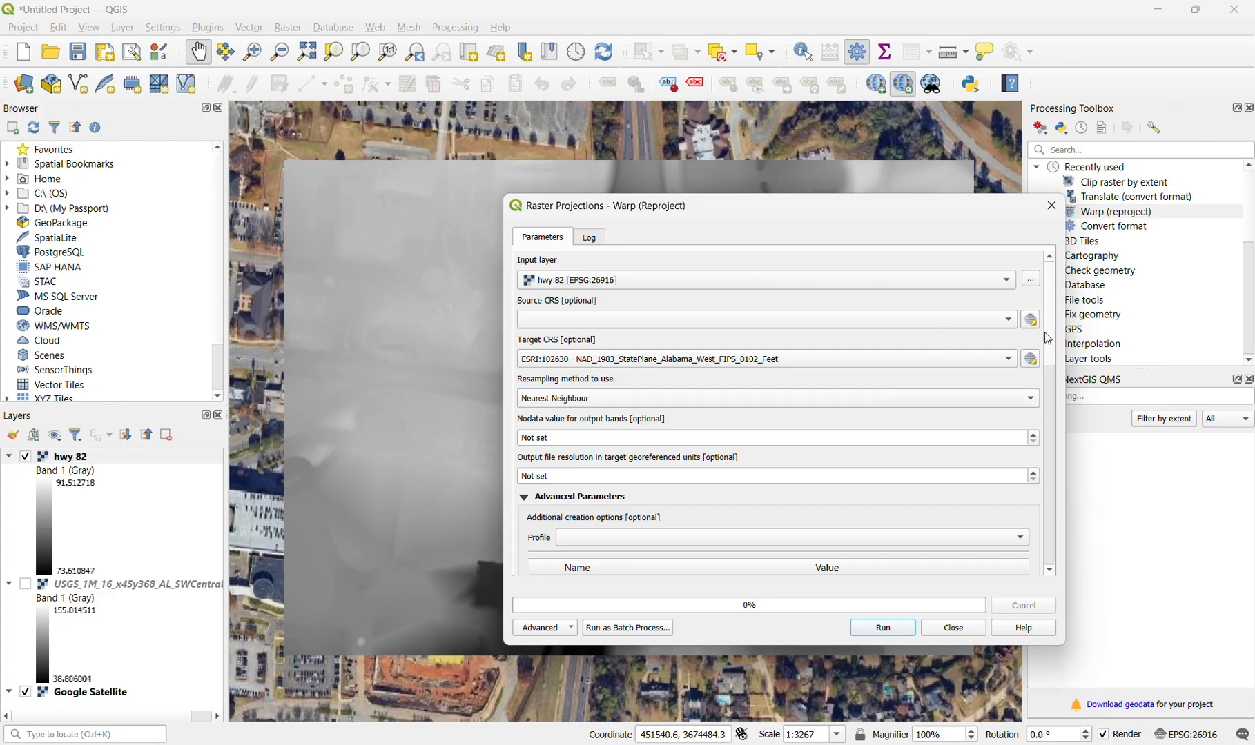
- Set the reprojected output to a TIF file named "hwy 82 reprojected" in the CE 501 folder, run the reprojection, and close the tool
scroll(1047, 339, "down", 10)
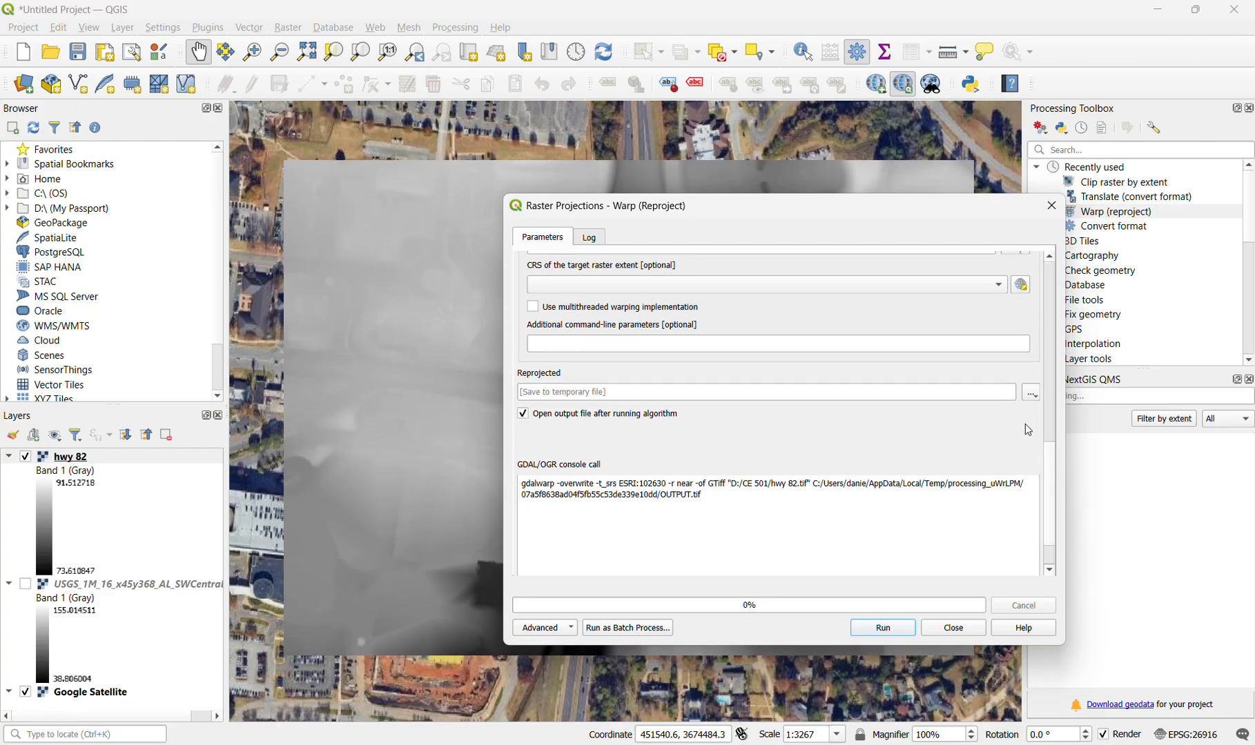
left_click(1030, 400)
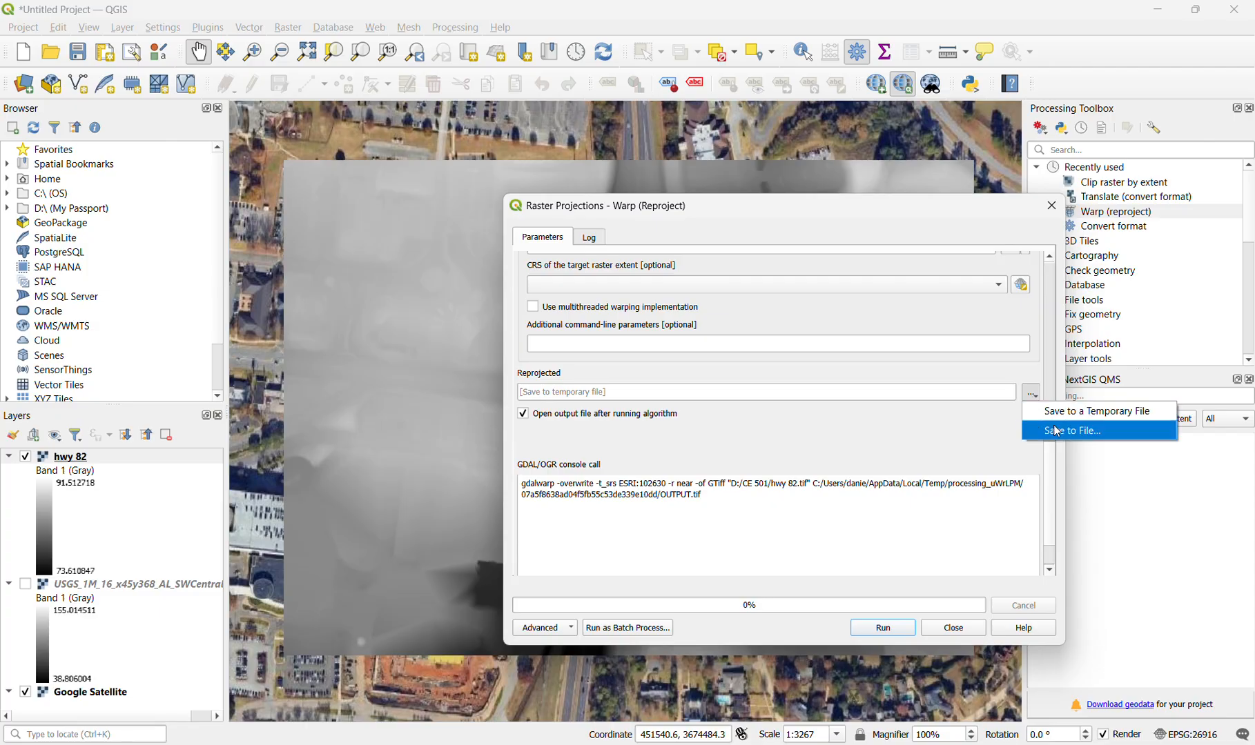
left_click(1059, 431)
type("h")
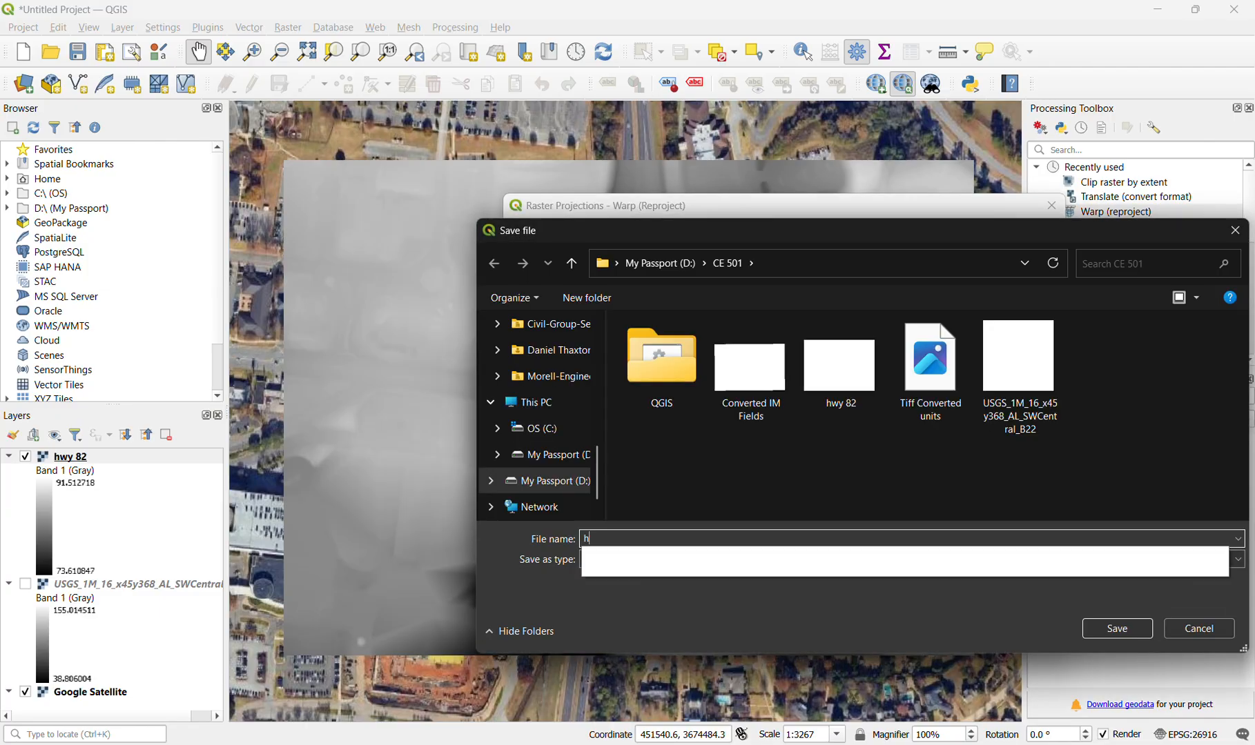
type("wy 82 reprojected")
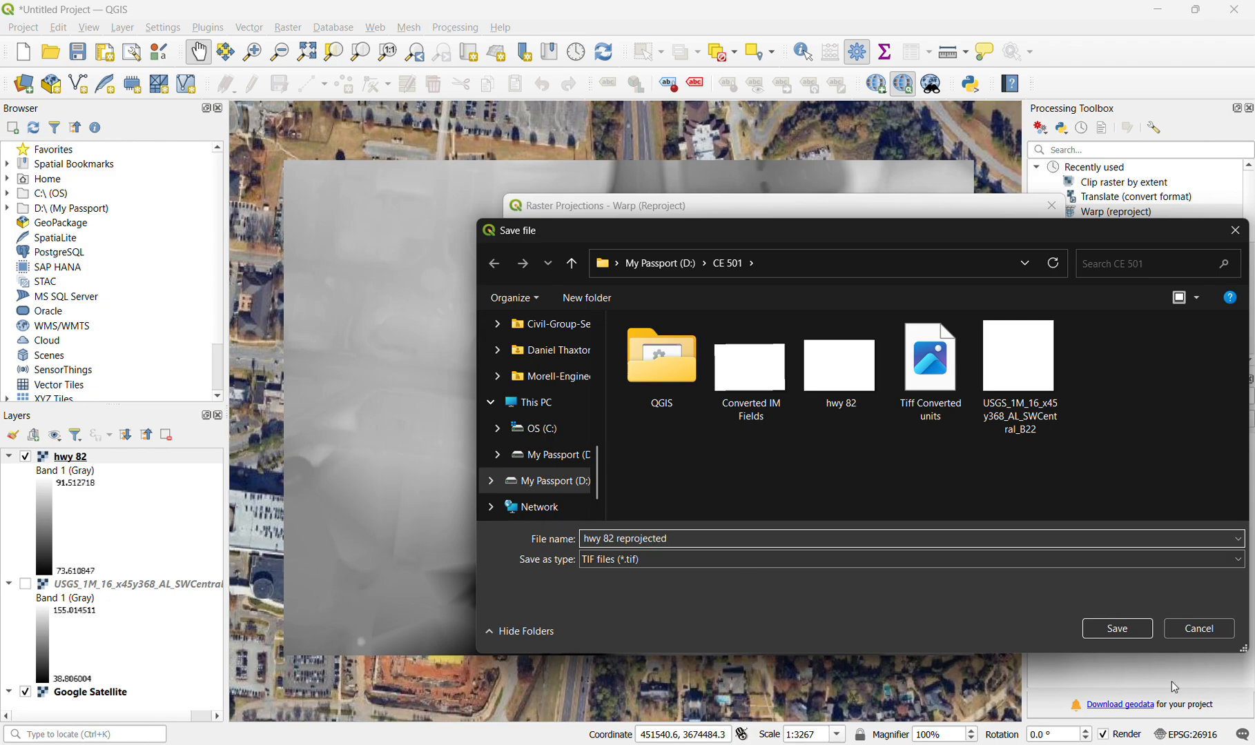
left_click(1092, 632)
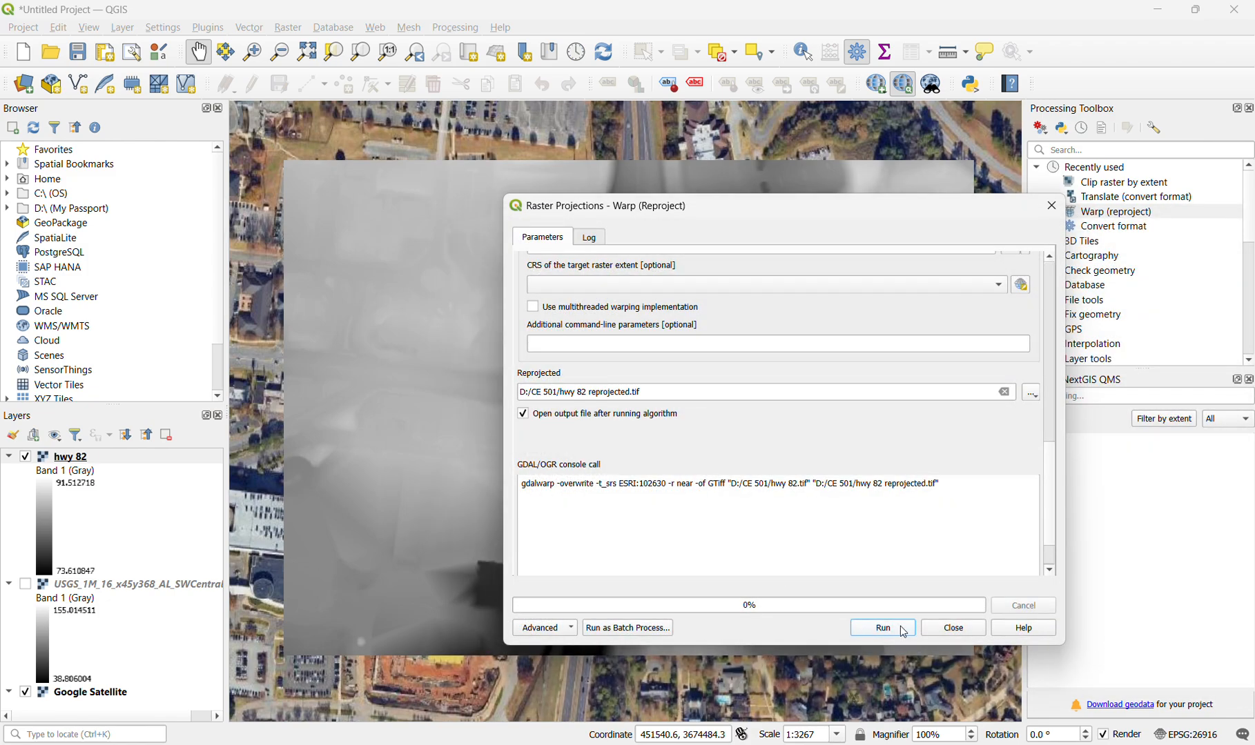
left_click(883, 628)
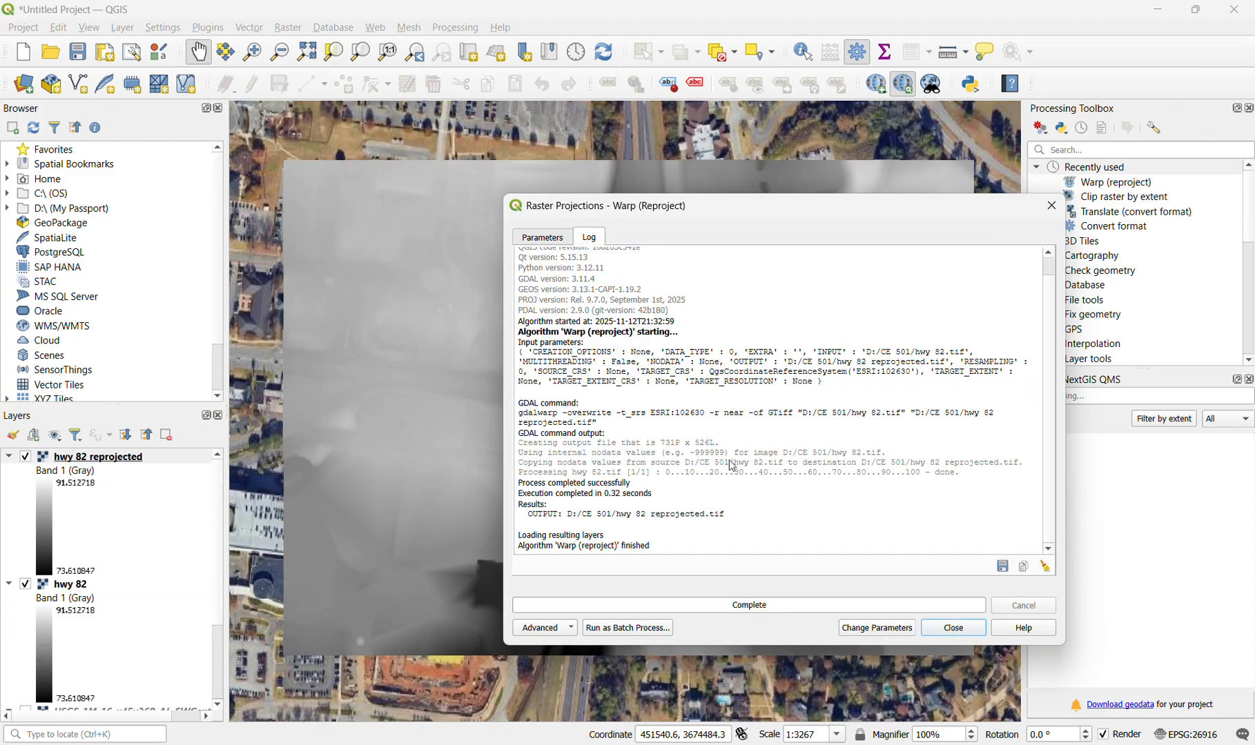
left_click(965, 633)
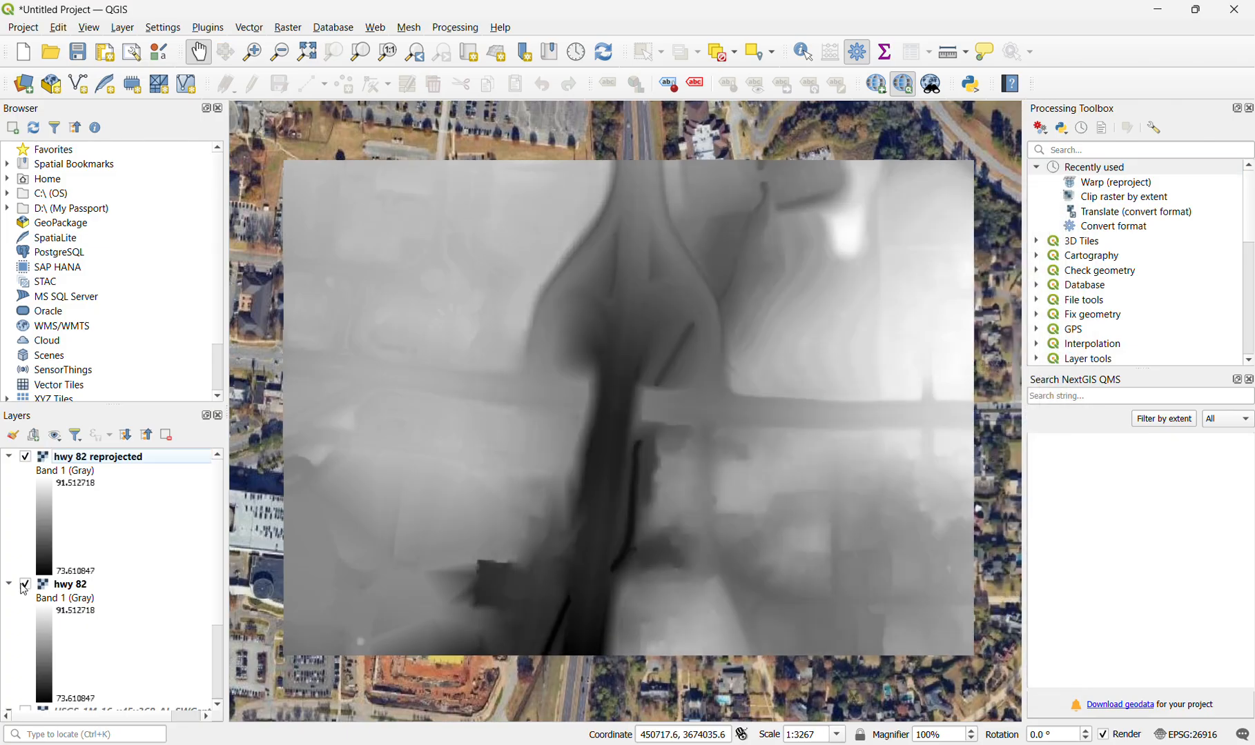
- Hide the hwy 82 layer and enter the Raster Calculator expression "hwy 82 reprojected@1"*3.28
left_click(26, 587)
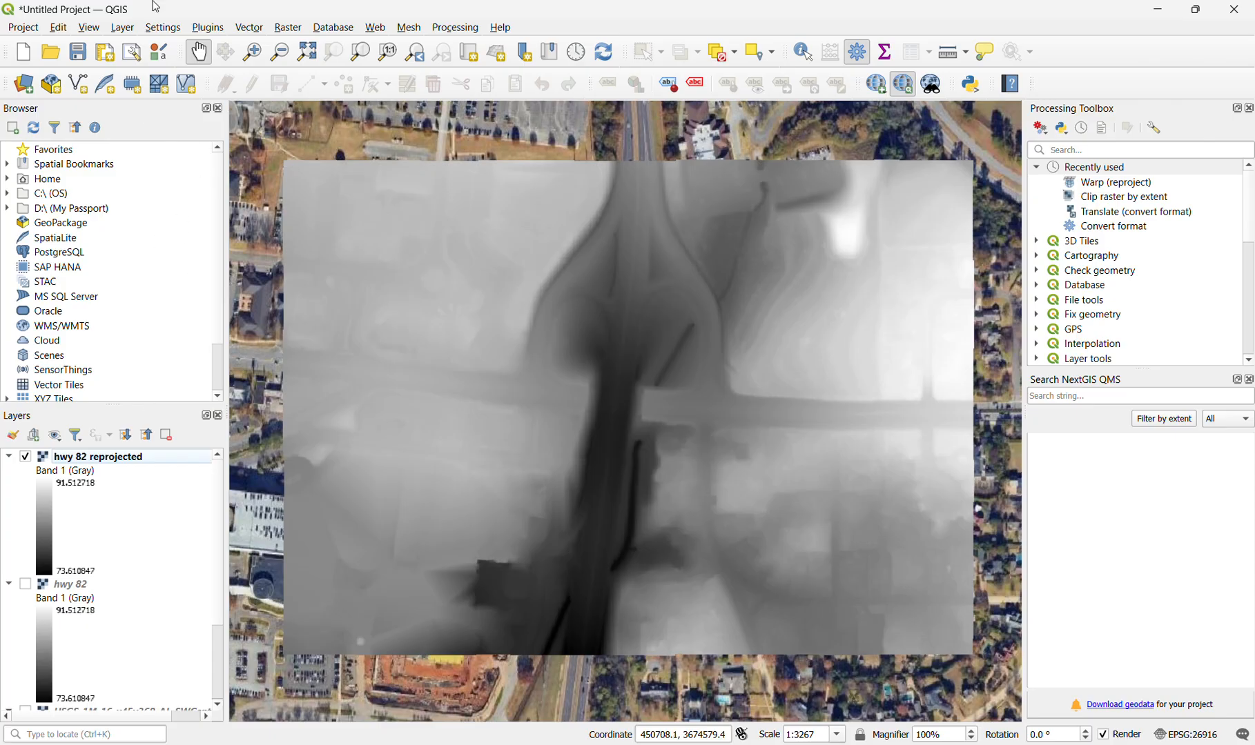
left_click(291, 28)
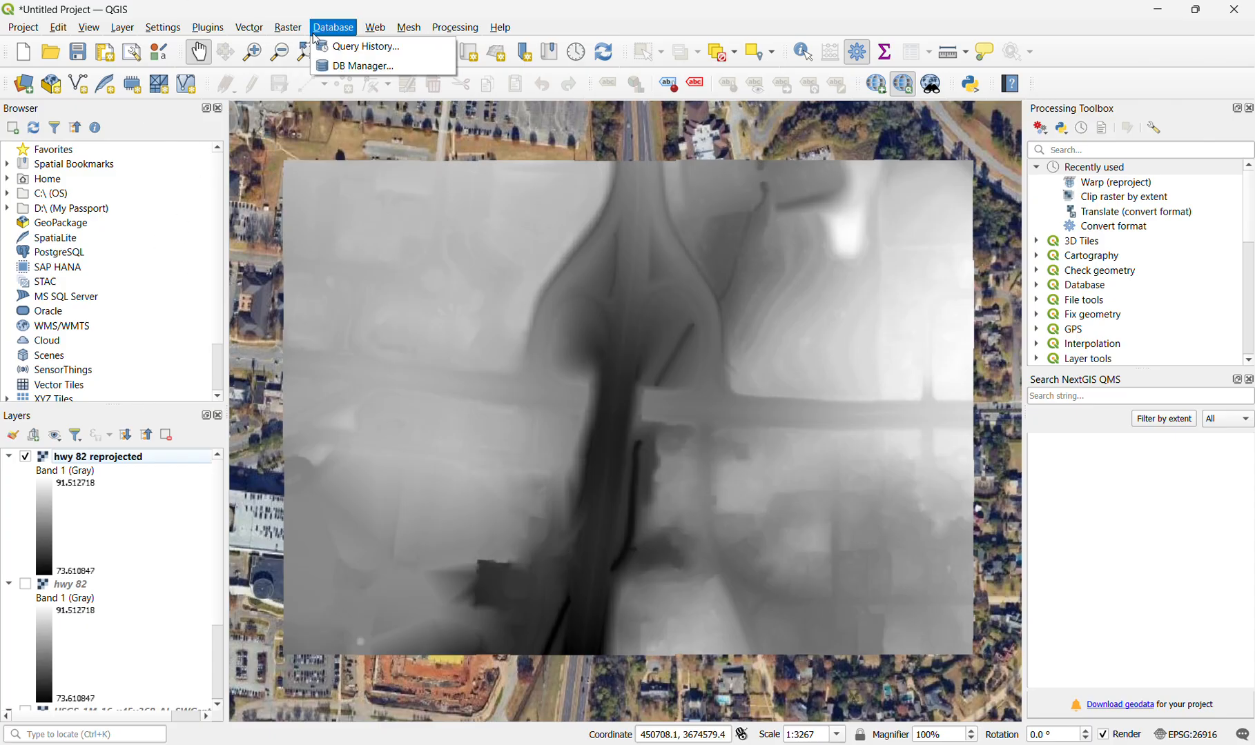
left_click(303, 46)
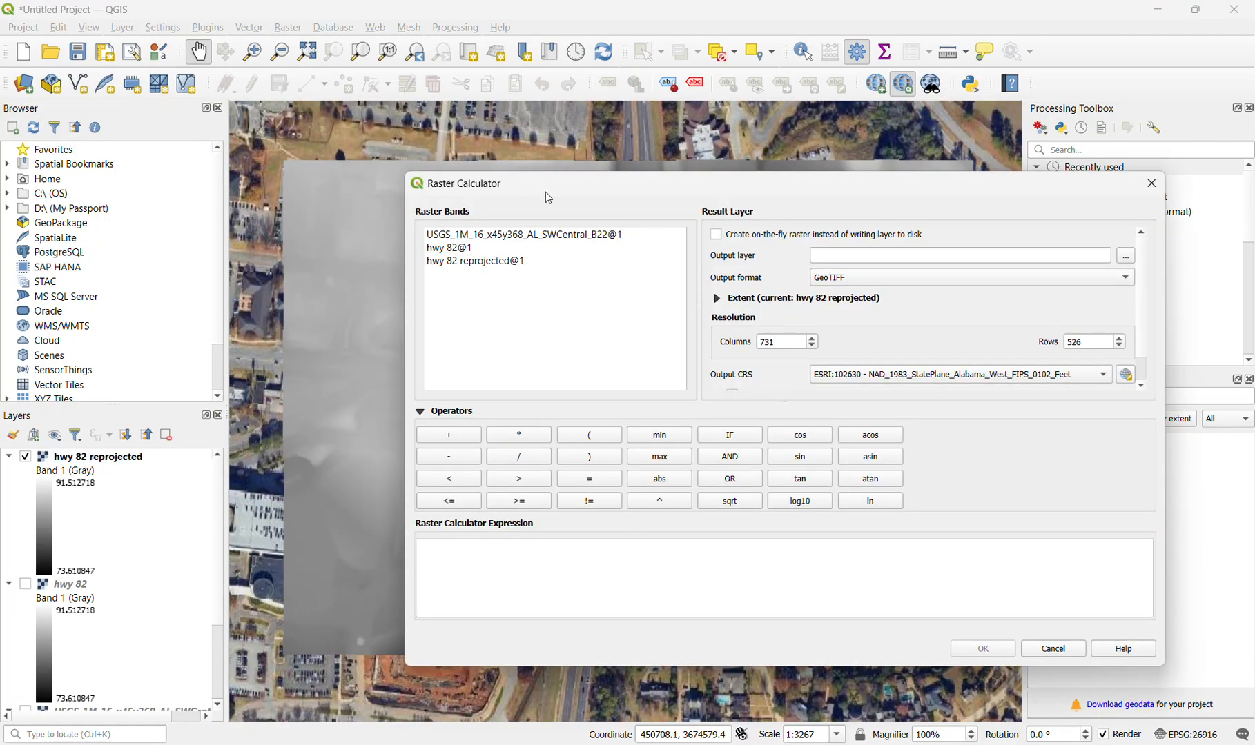
double_click(491, 262)
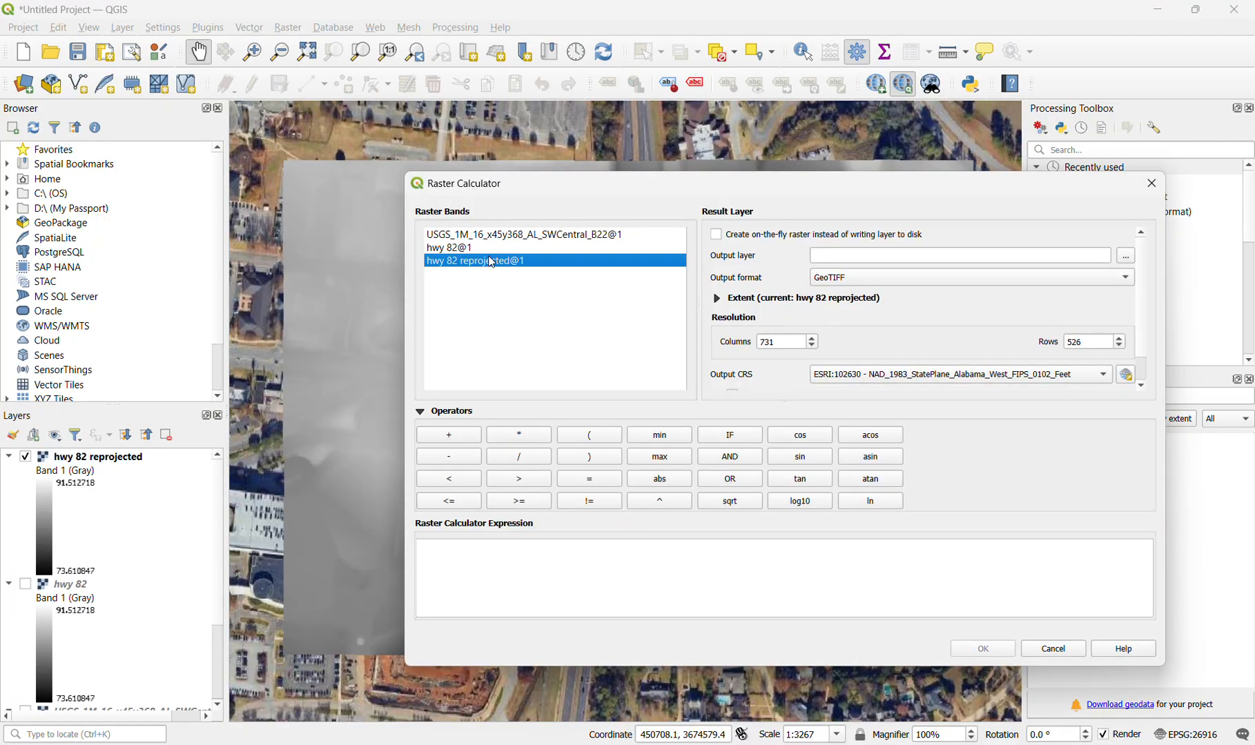
left_click(600, 554)
type("*")
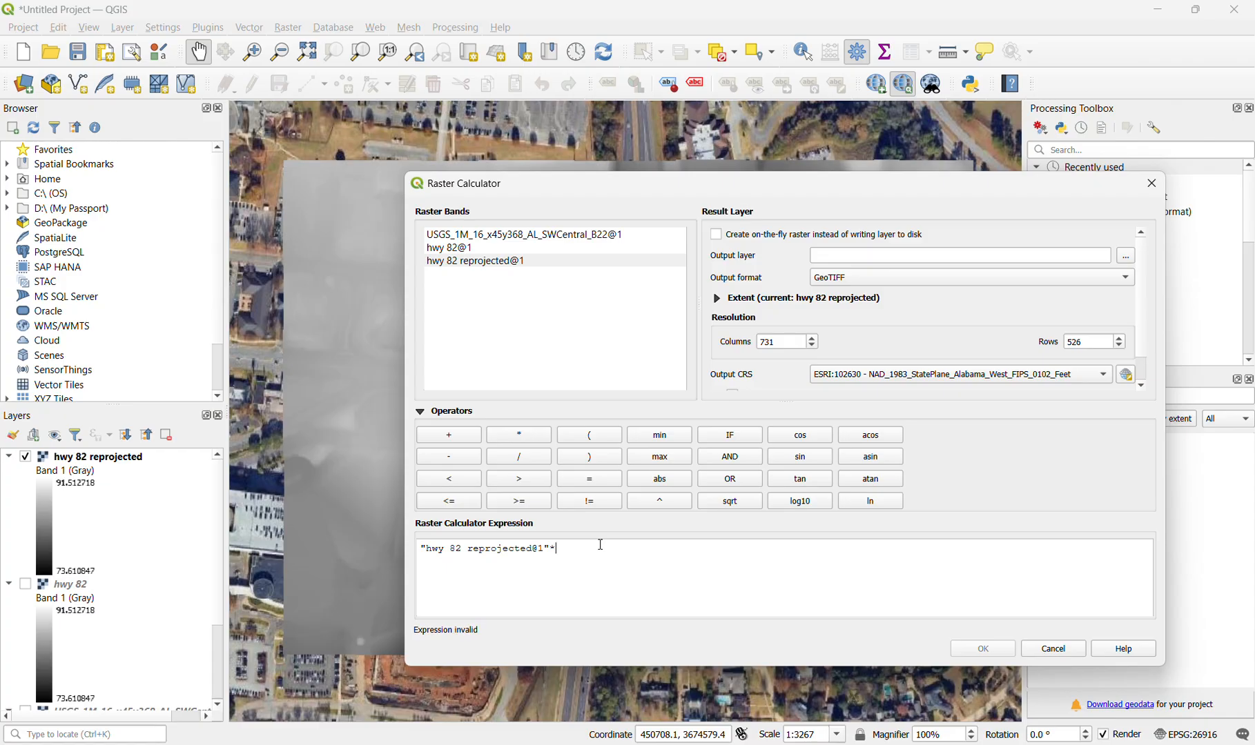
type("3.28")
- Run the raster calculation with the output layer named "hwy 82 correct units", and hide the hwy 82 reprojected layer
left_click(1078, 256)
type("H")
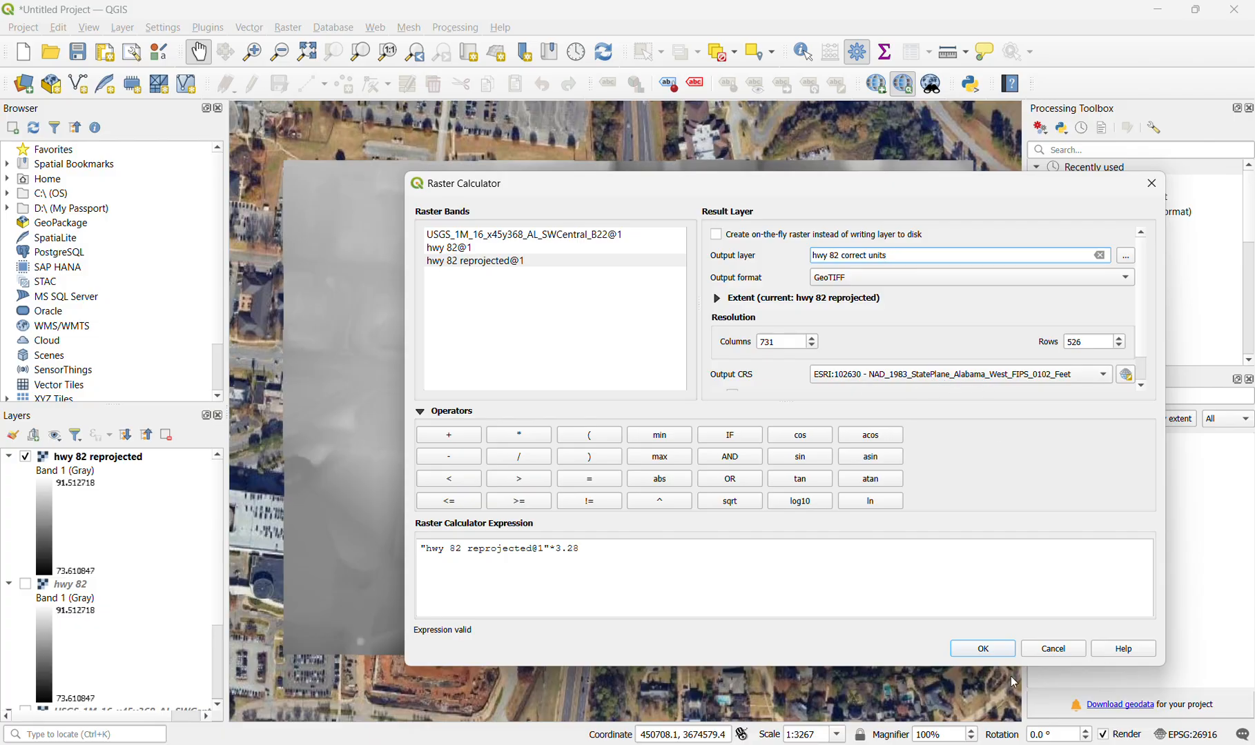
left_click(990, 650)
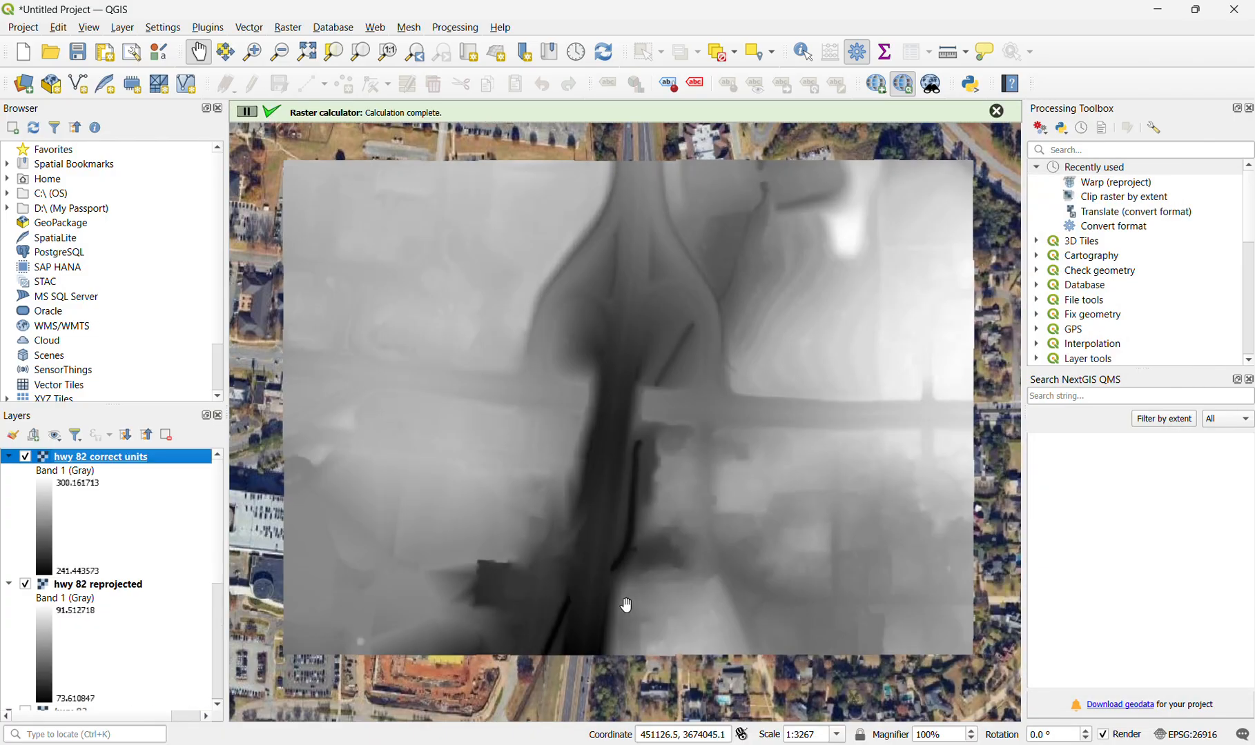
left_click(25, 584)
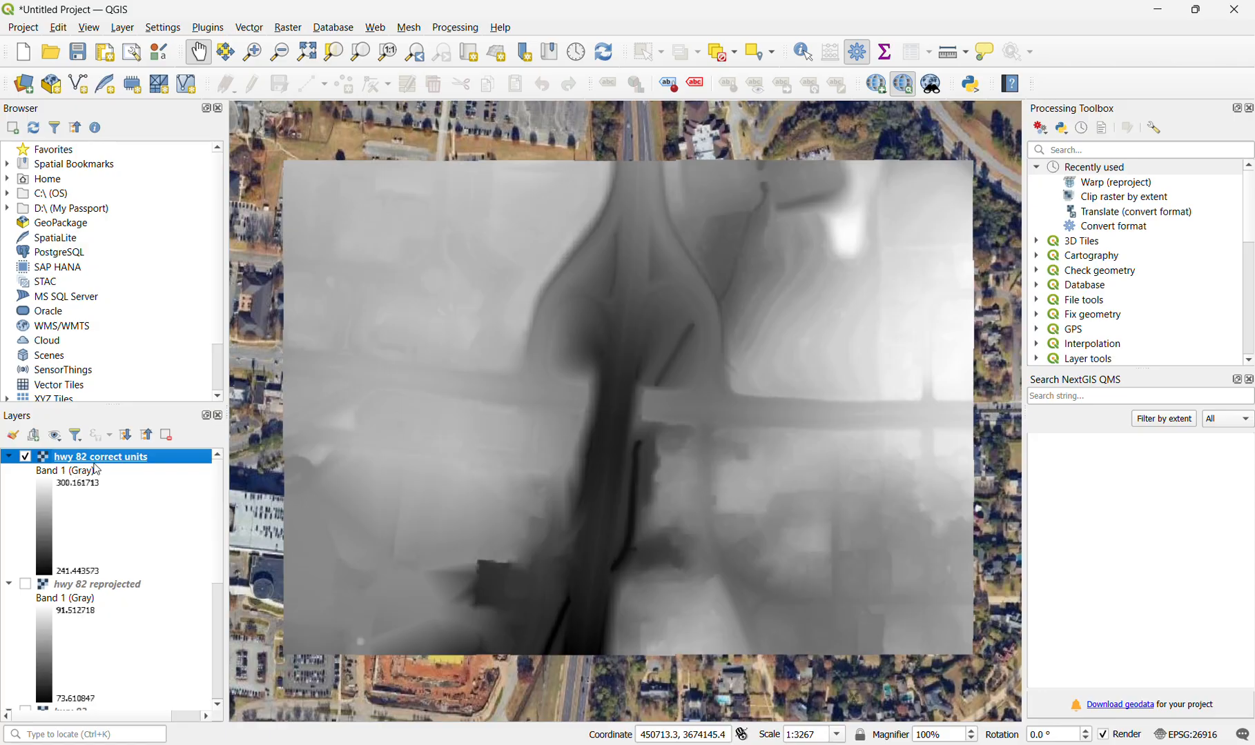
- Convert hwy 82 correct units with Translate to a TIF file named "hwy 82 tif" in the CE 501 folder, and hide the source layer
double_click(1156, 215)
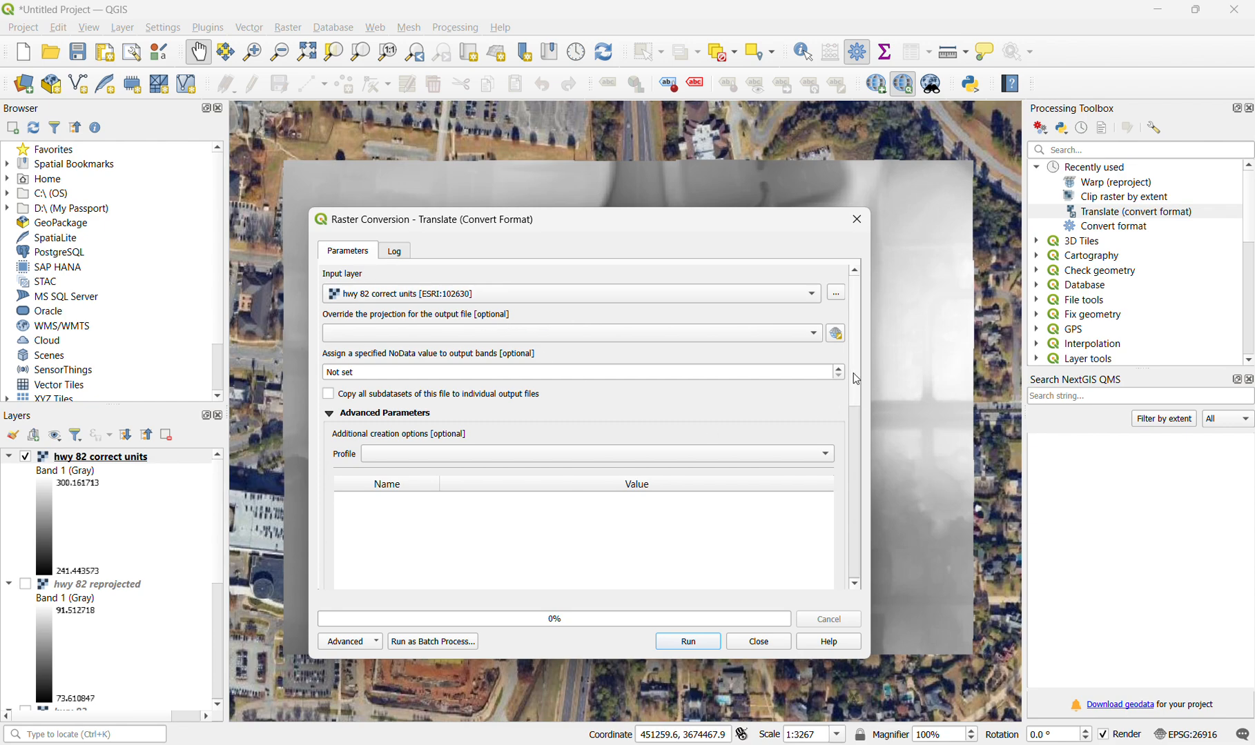
scroll(853, 372, "down", 10)
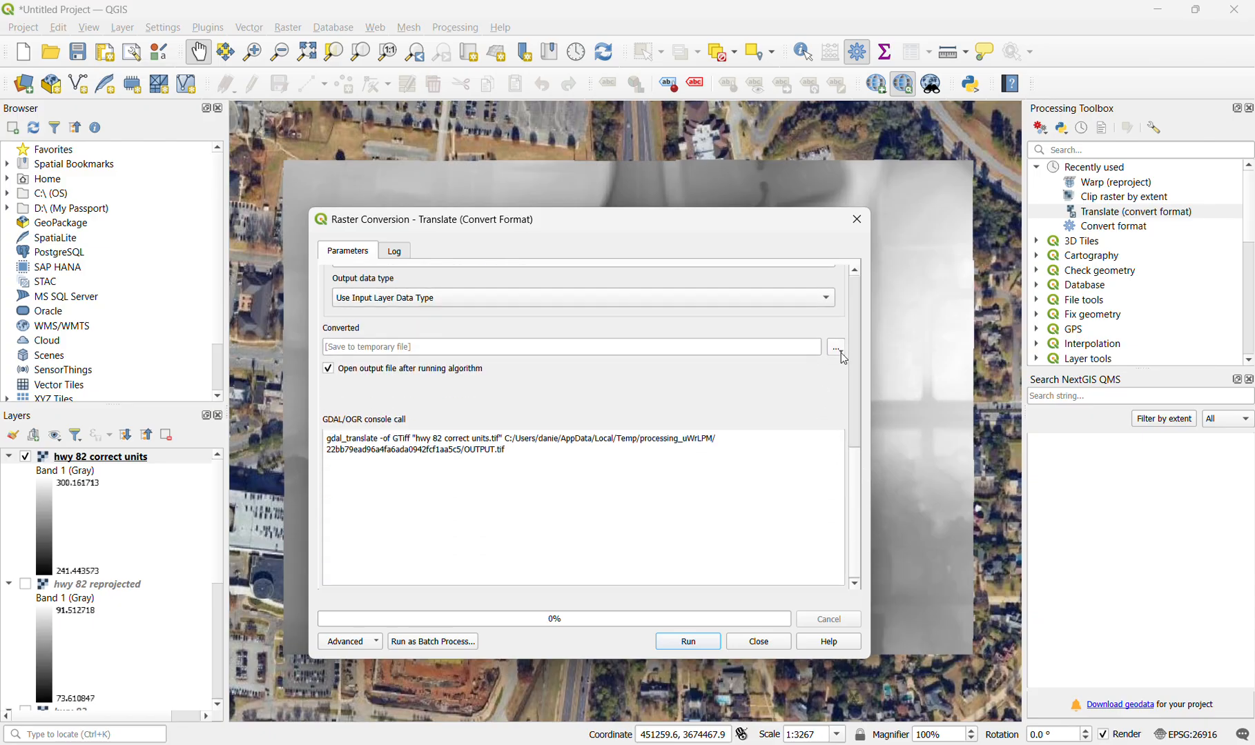
left_click(841, 352)
left_click(866, 383)
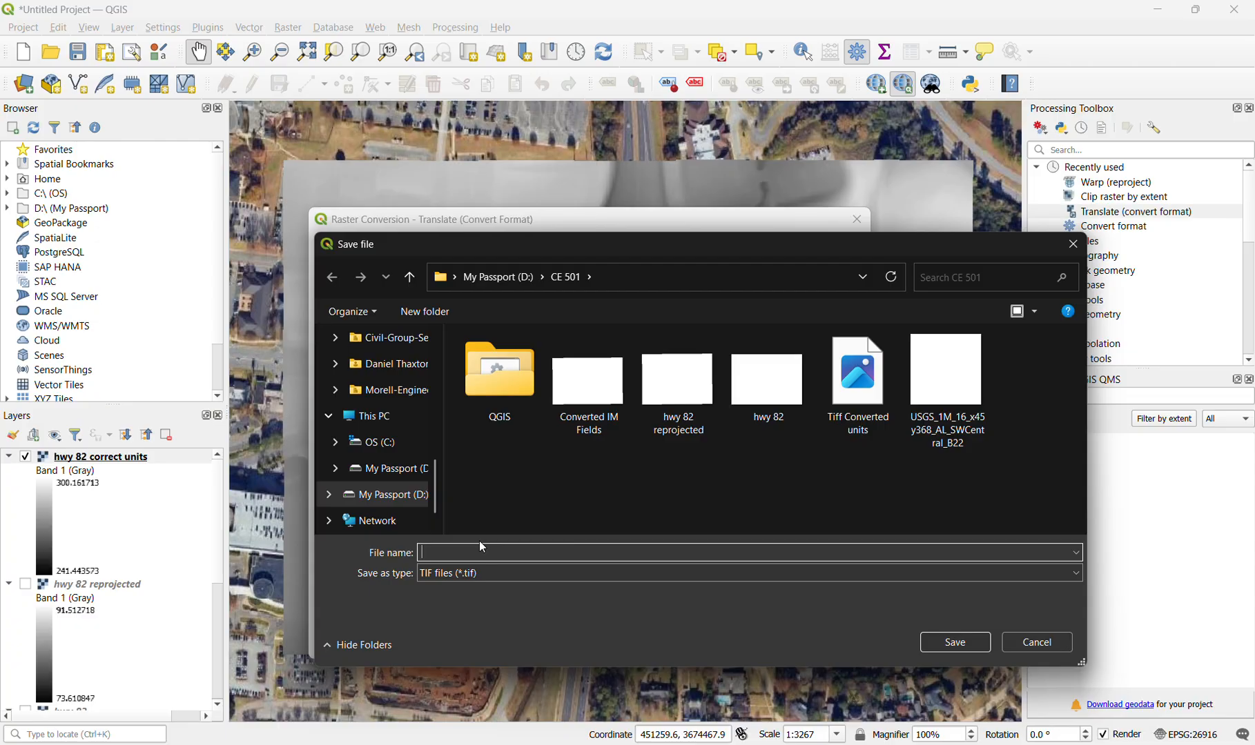
type("hwy 82")
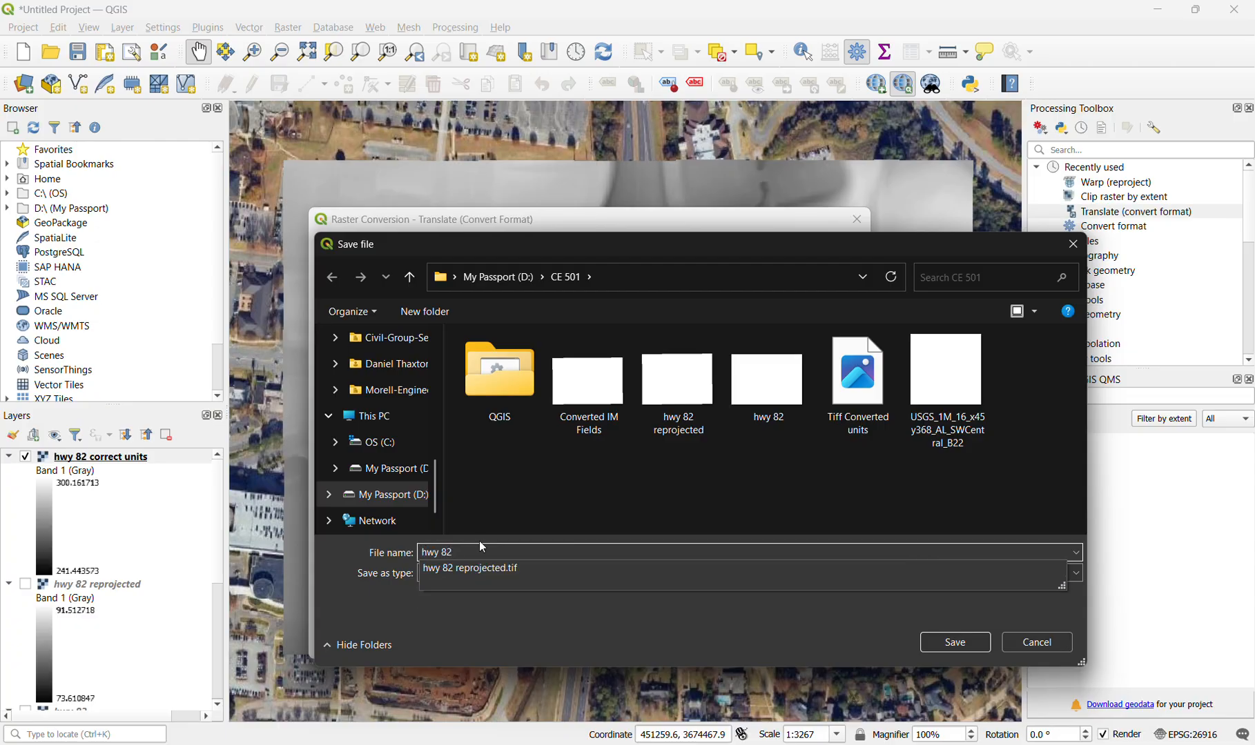
type(" tif")
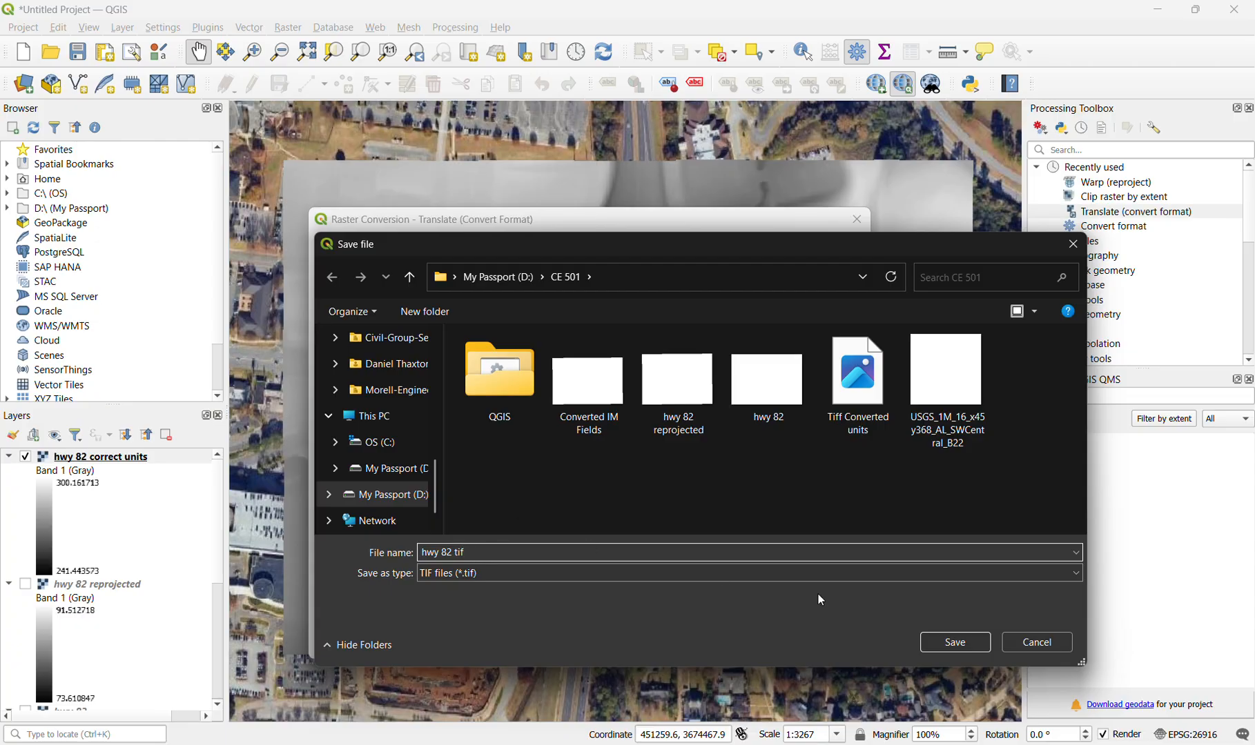
left_click(967, 645)
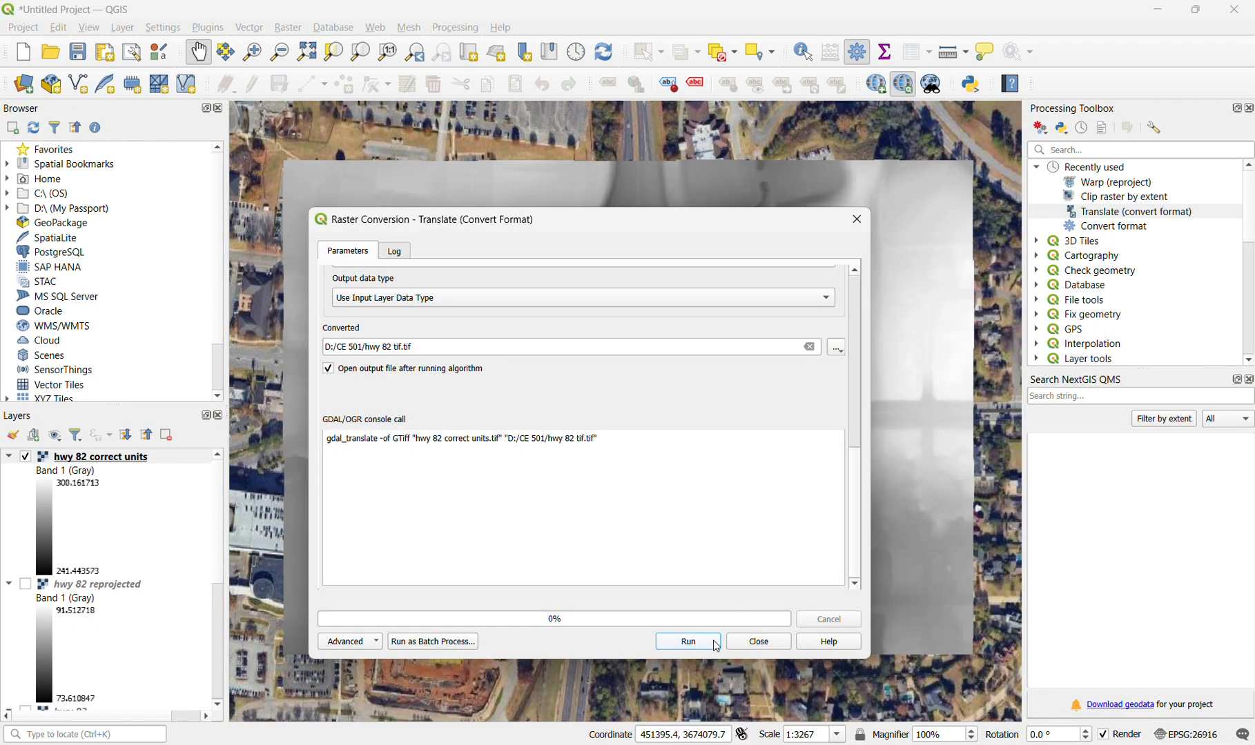
left_click(716, 644)
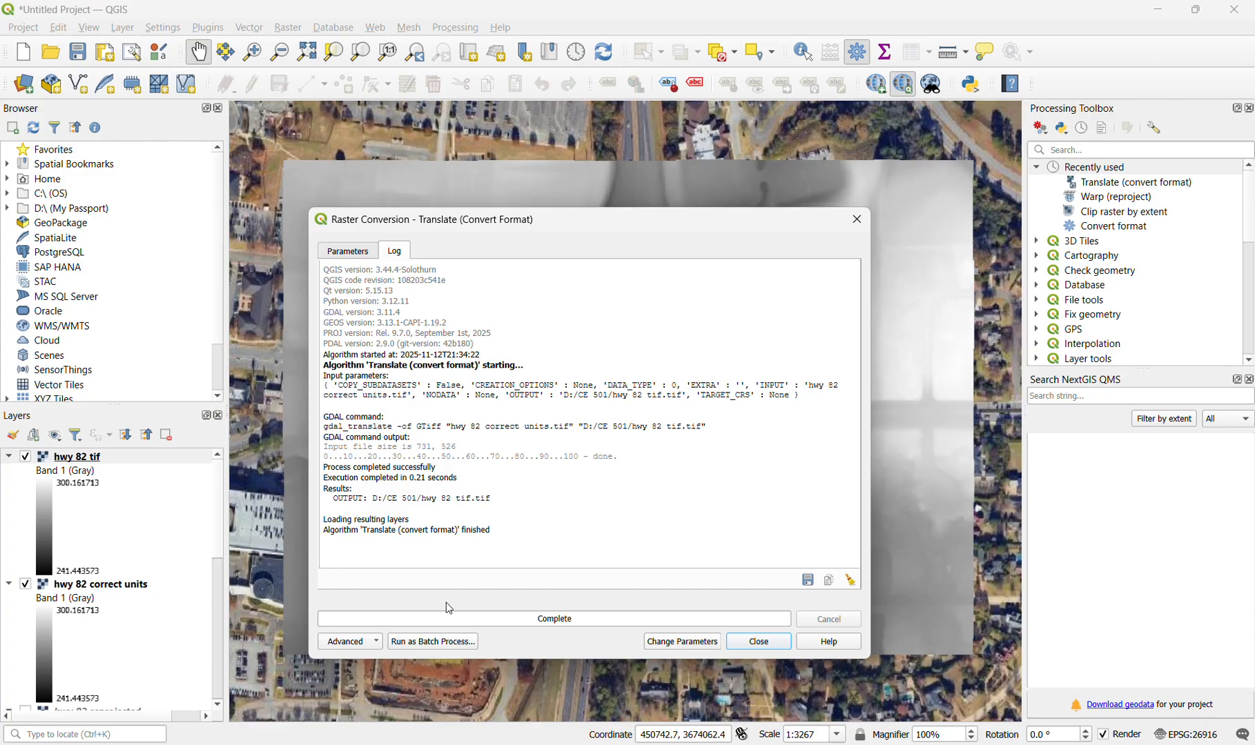
left_click(756, 642)
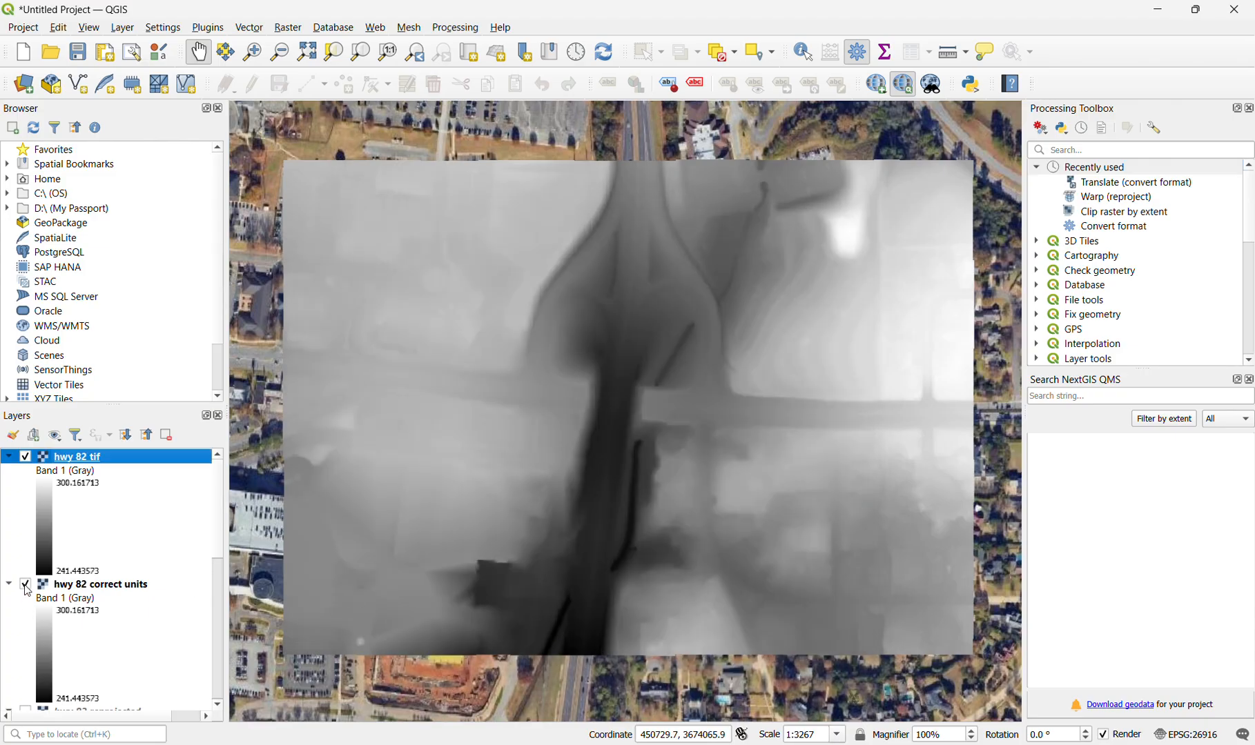
left_click(26, 585)
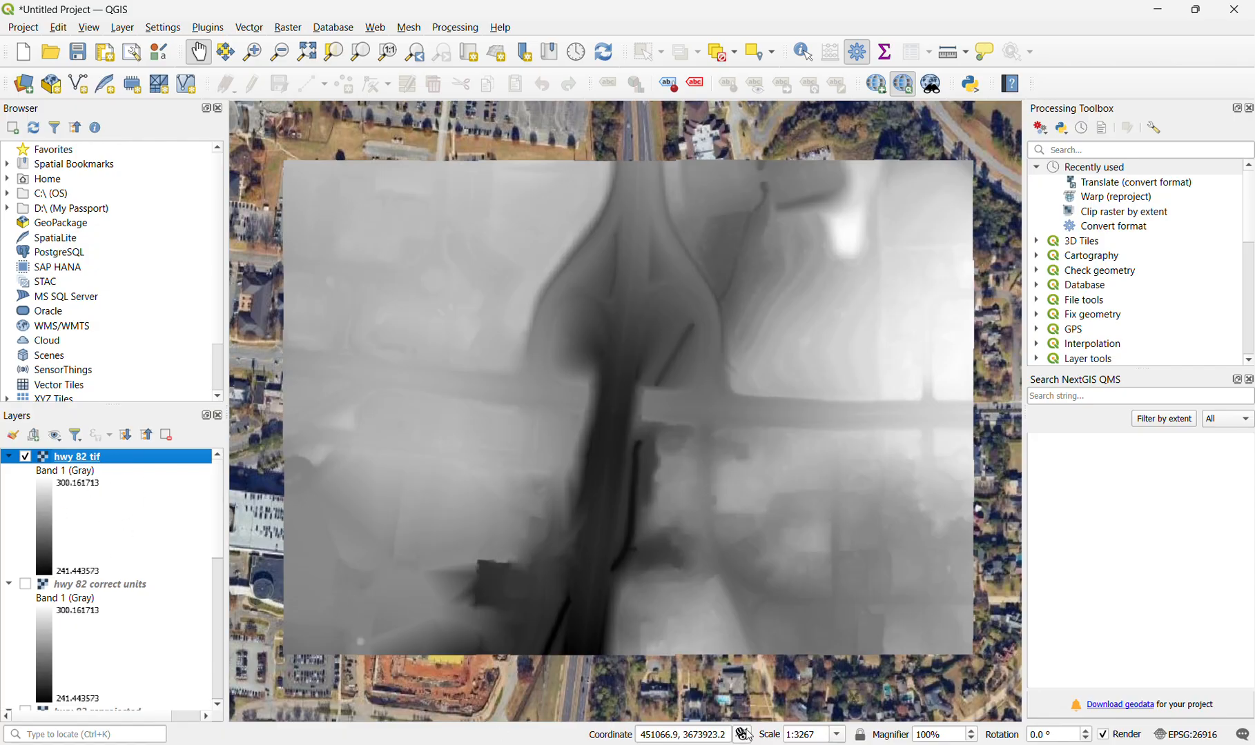
- Switch to Civil 3D and create a surface from DEM using the "hwy 82 tif" GeoTIFF in the CE 501 folder
left_click(791, 744)
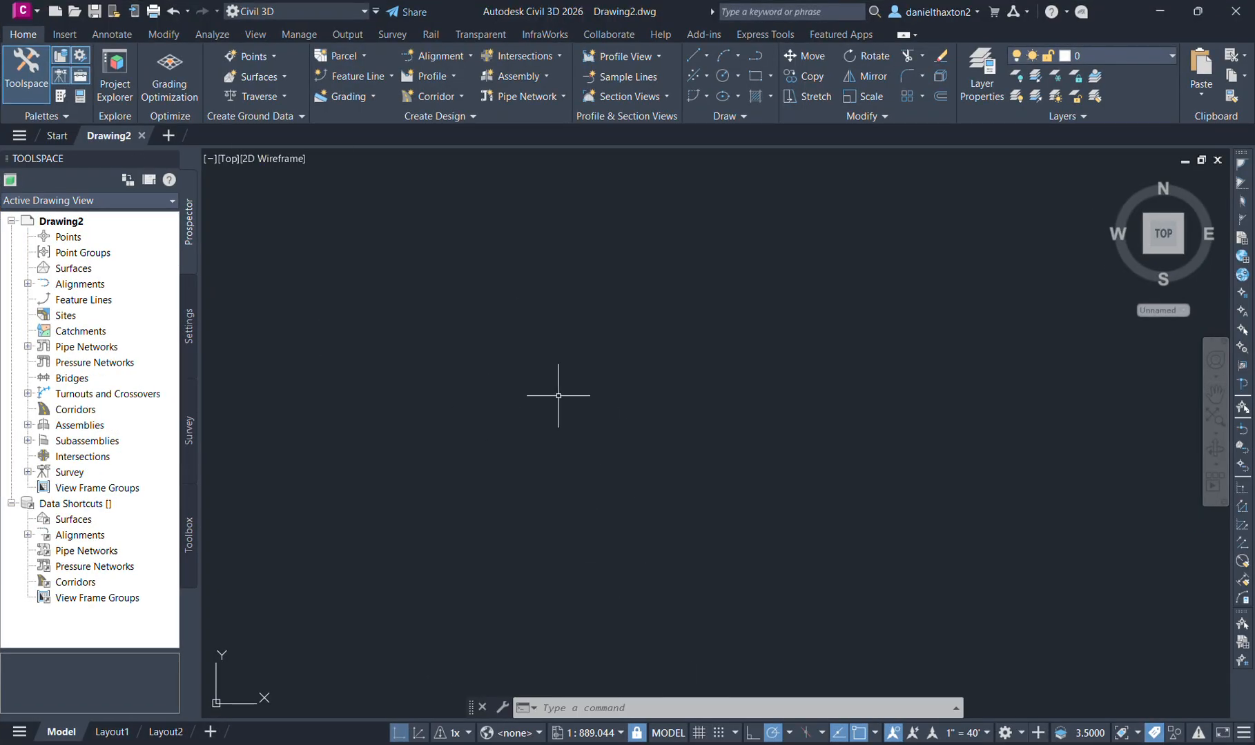
left_click(84, 275)
right_click(83, 273)
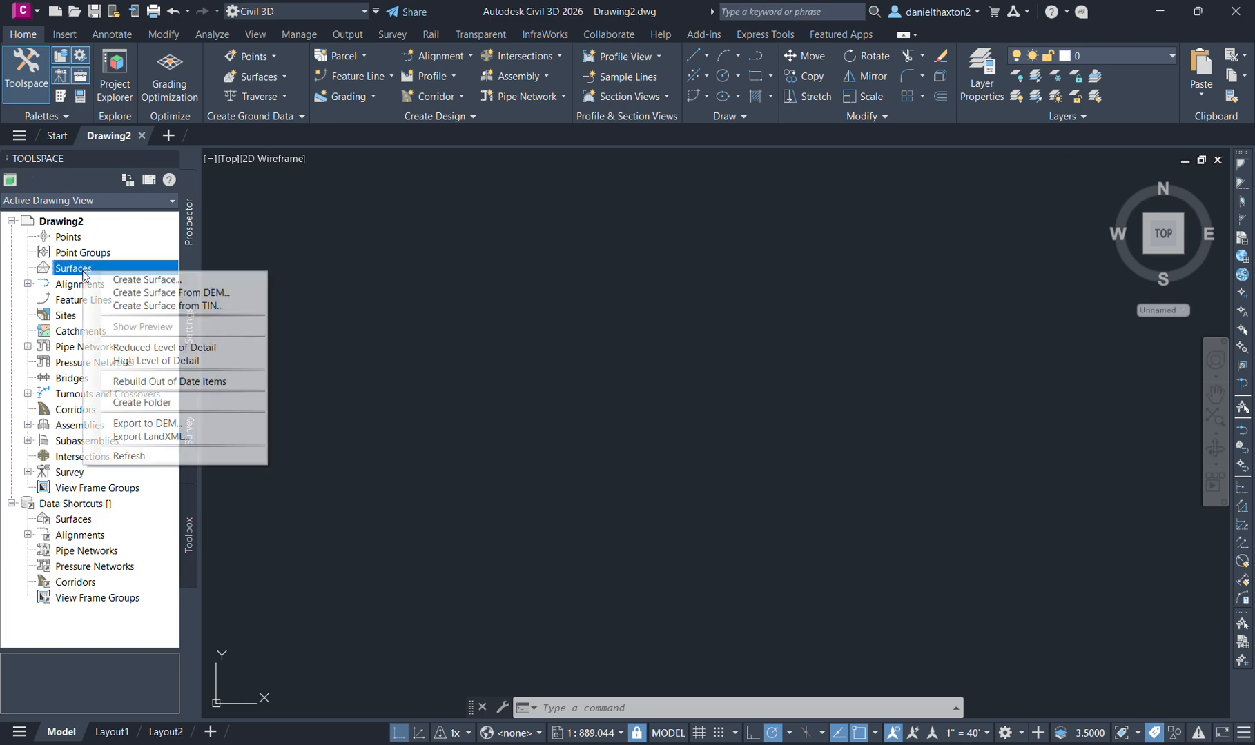
left_click(143, 293)
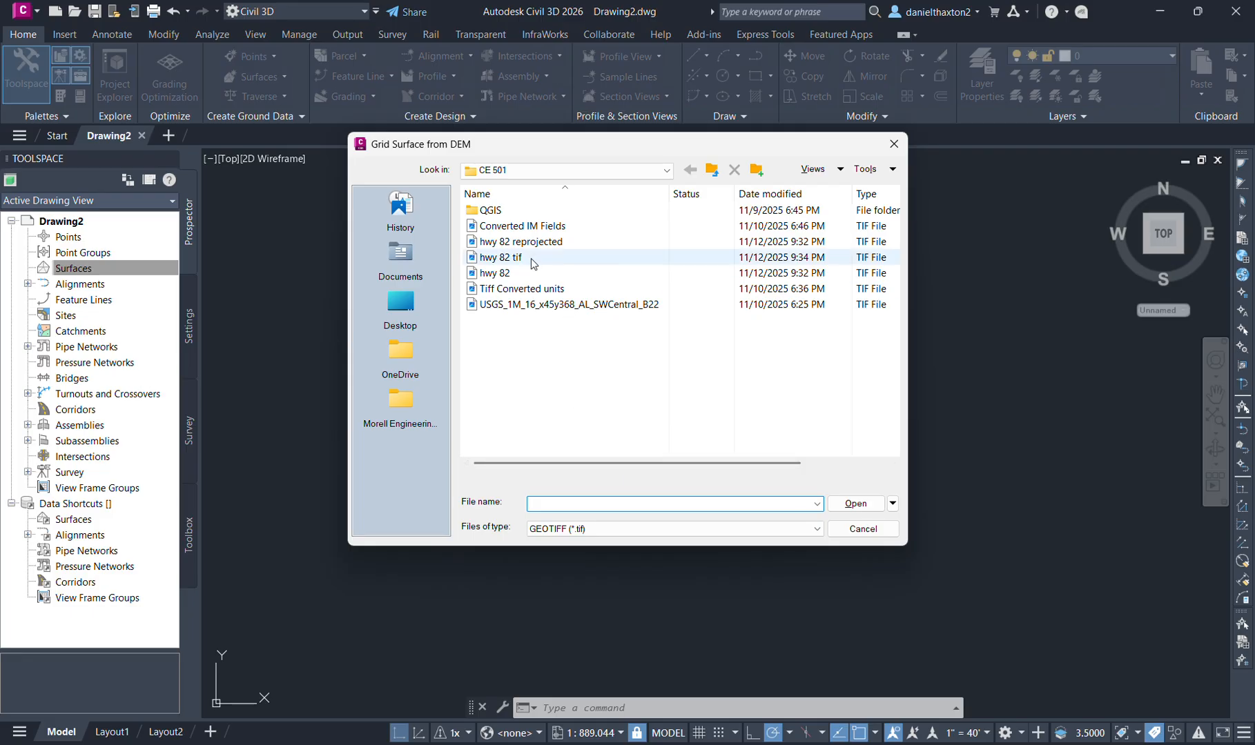
left_click(564, 260)
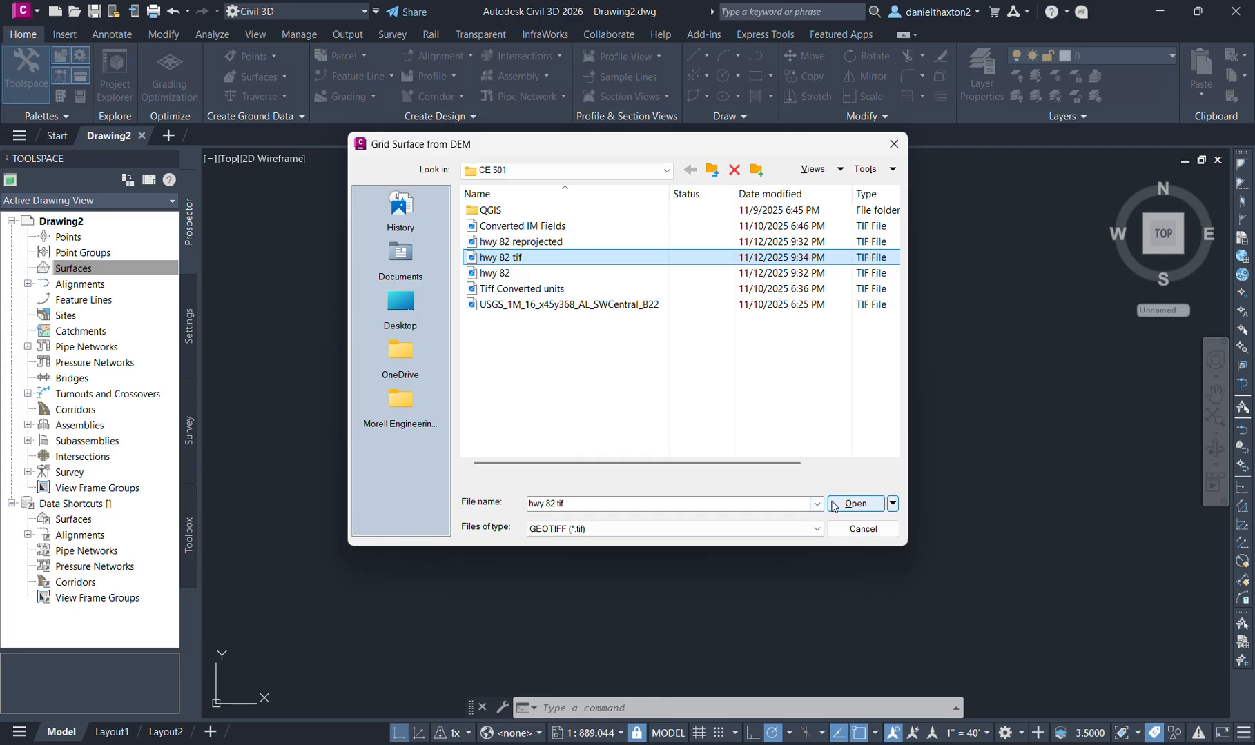
left_click(854, 505)
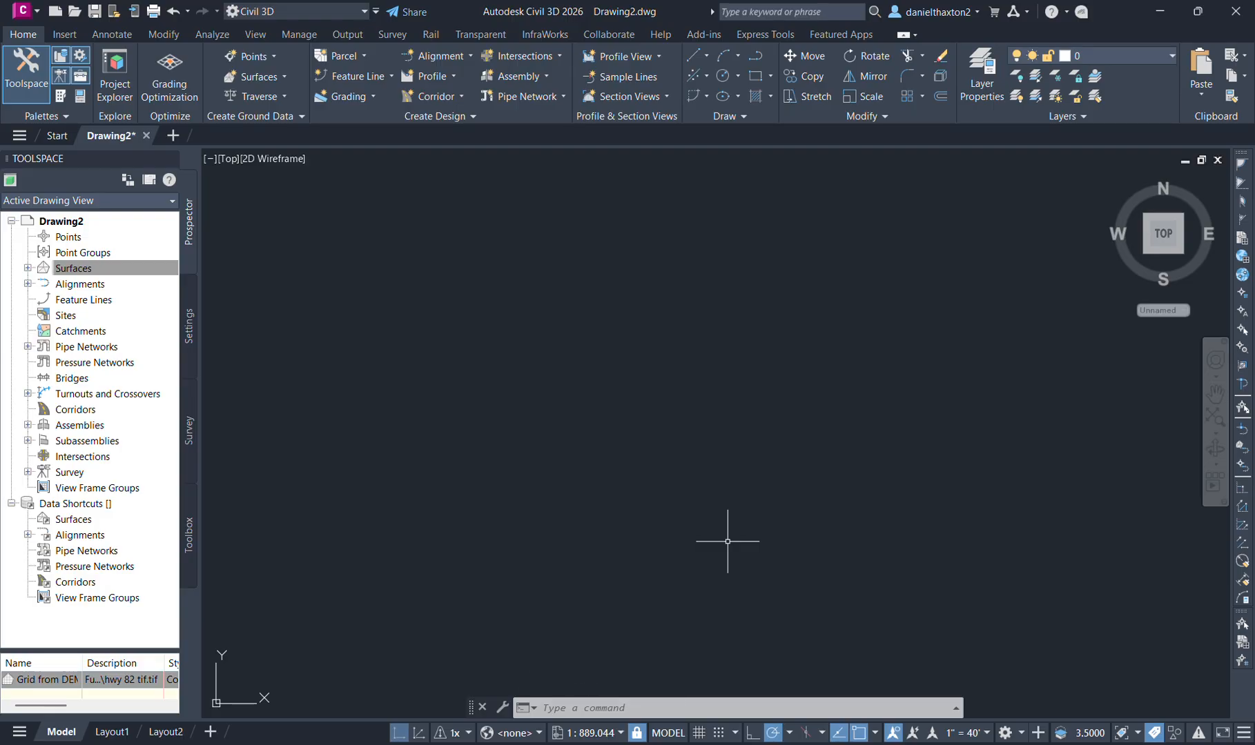
- Zoom to the drawing's extents to show the whole imported surface
type("z")
key("Return")
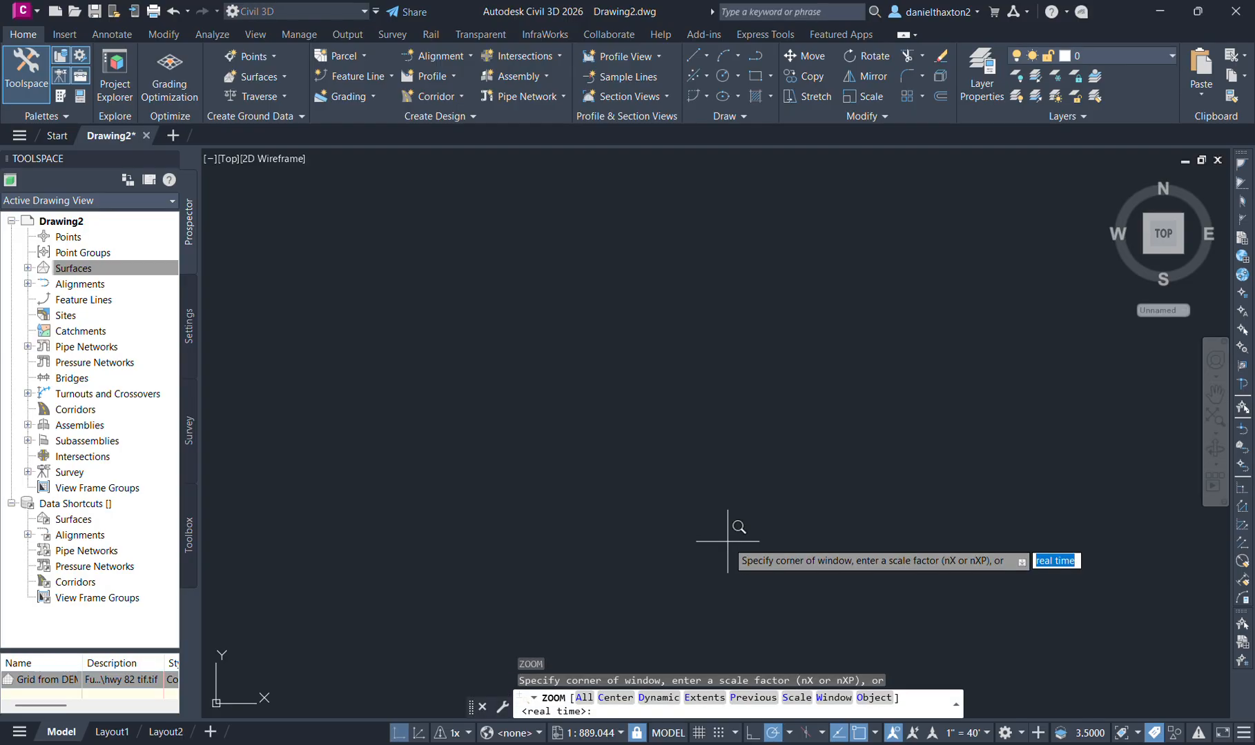
type("e")
key("Return")
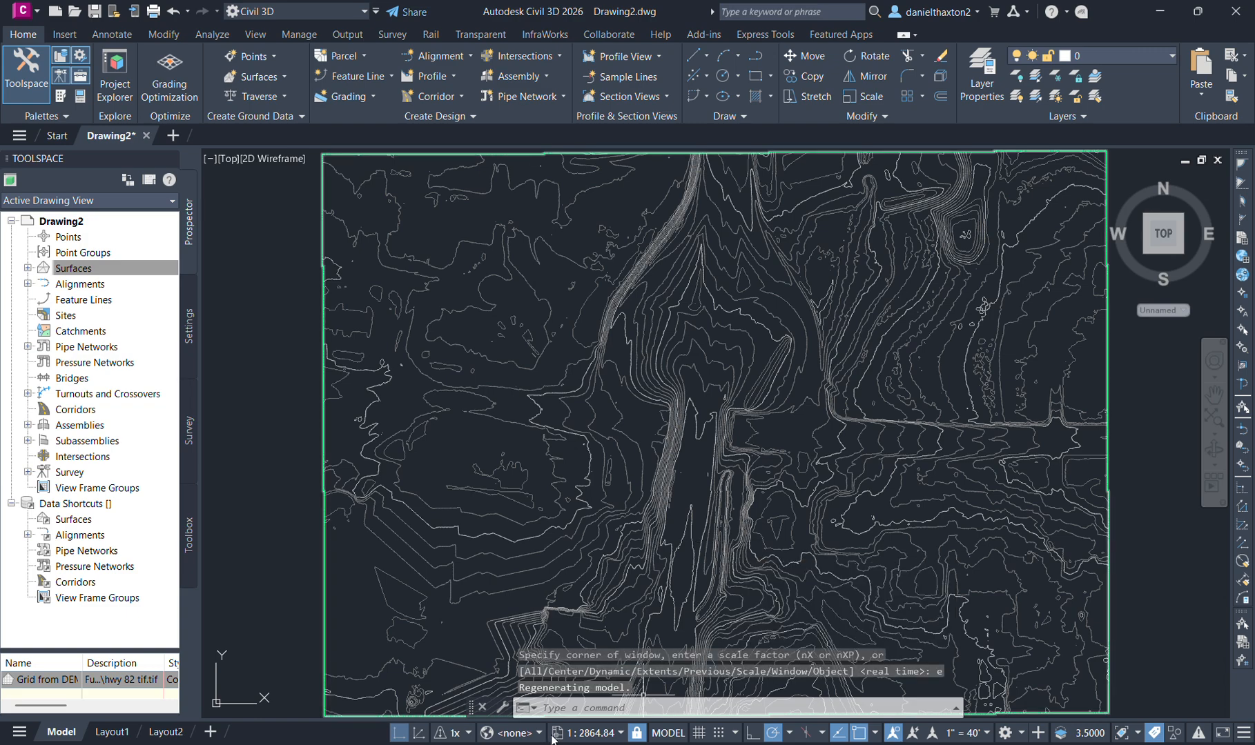
- Assign the AL83-WF coordinate system (NAD83 Alabama State Planes, West Zone, US Foot) to the drawing, searching the list for "alabama"
left_click(643, 708)
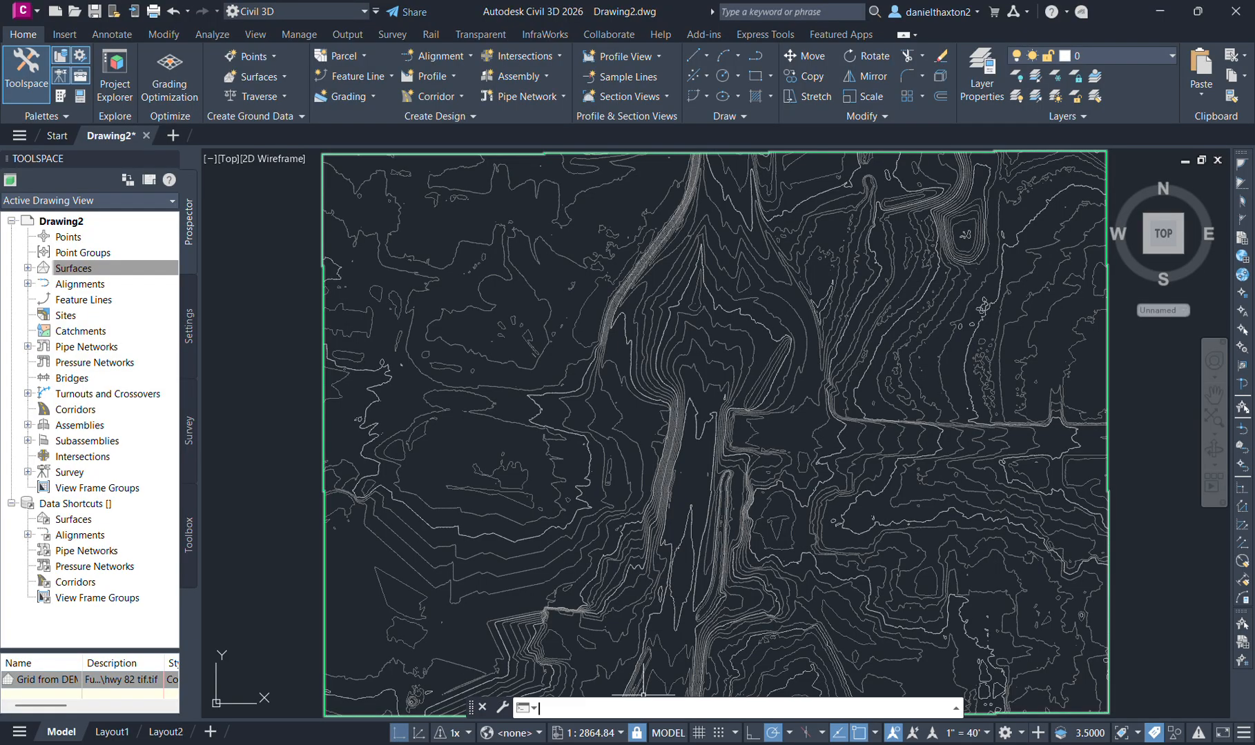
type("mapc")
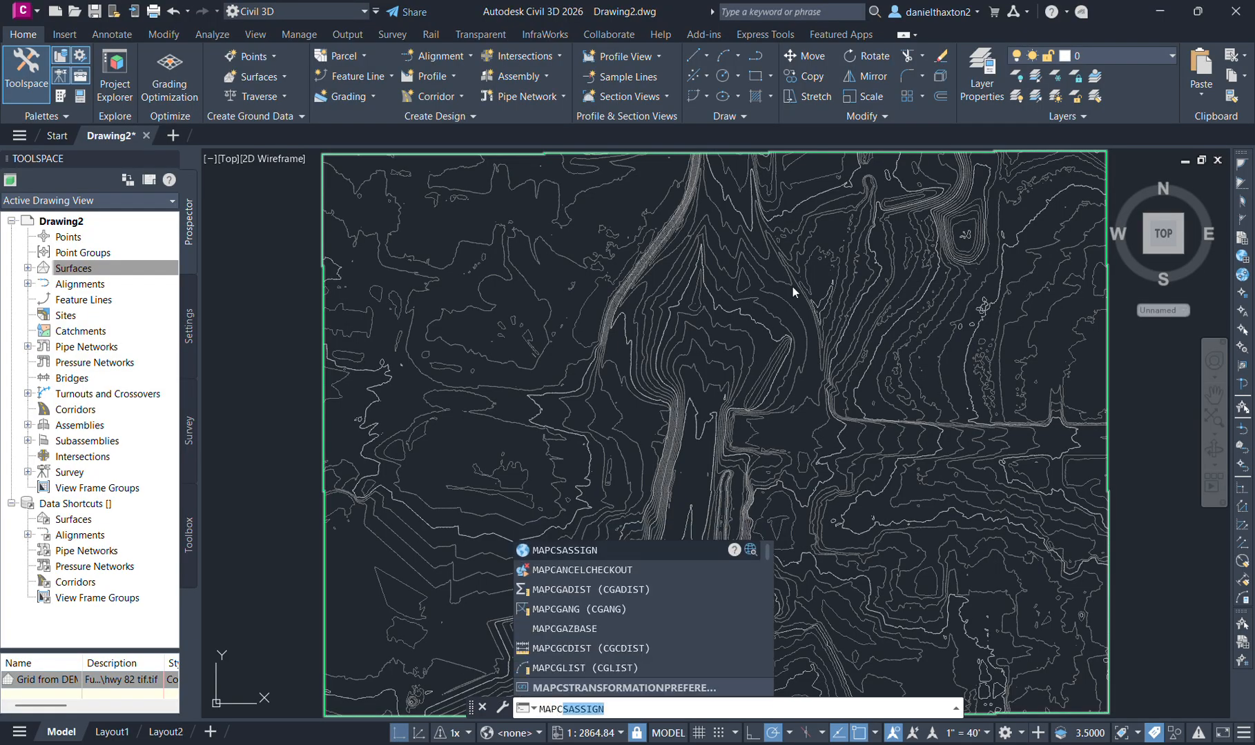
left_click(615, 550)
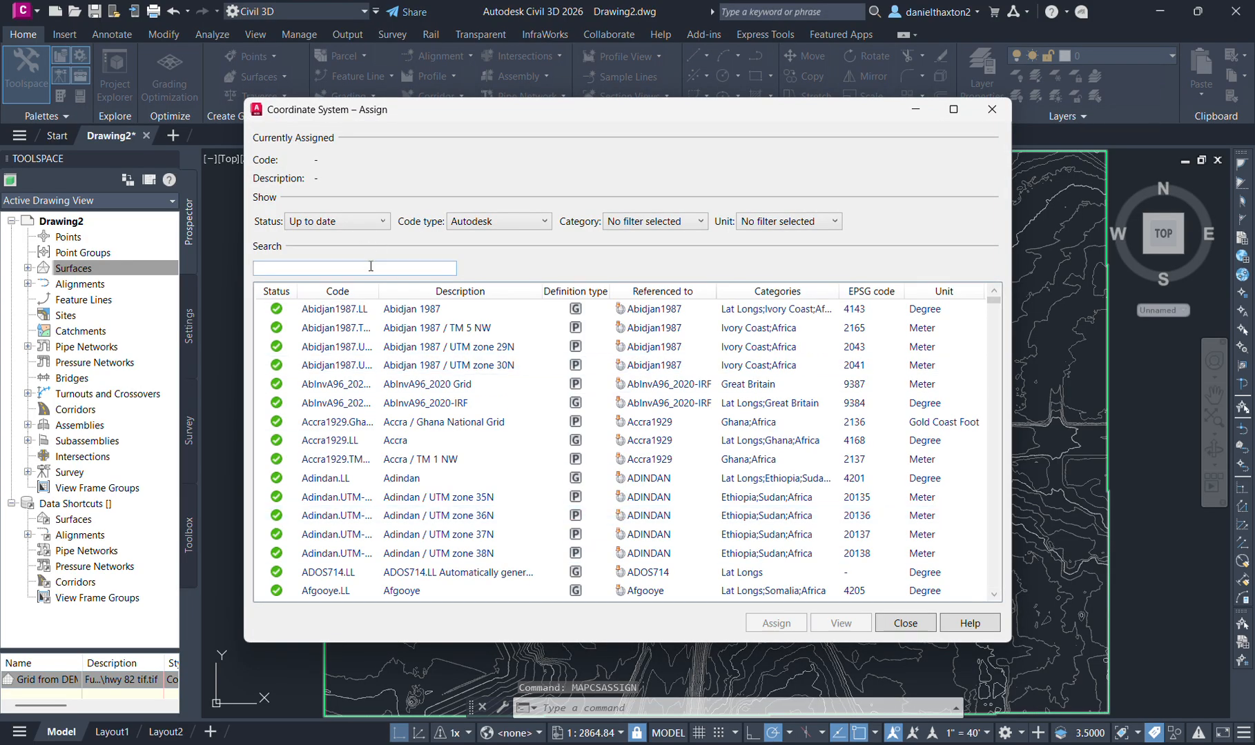
left_click(371, 267)
type("alabama")
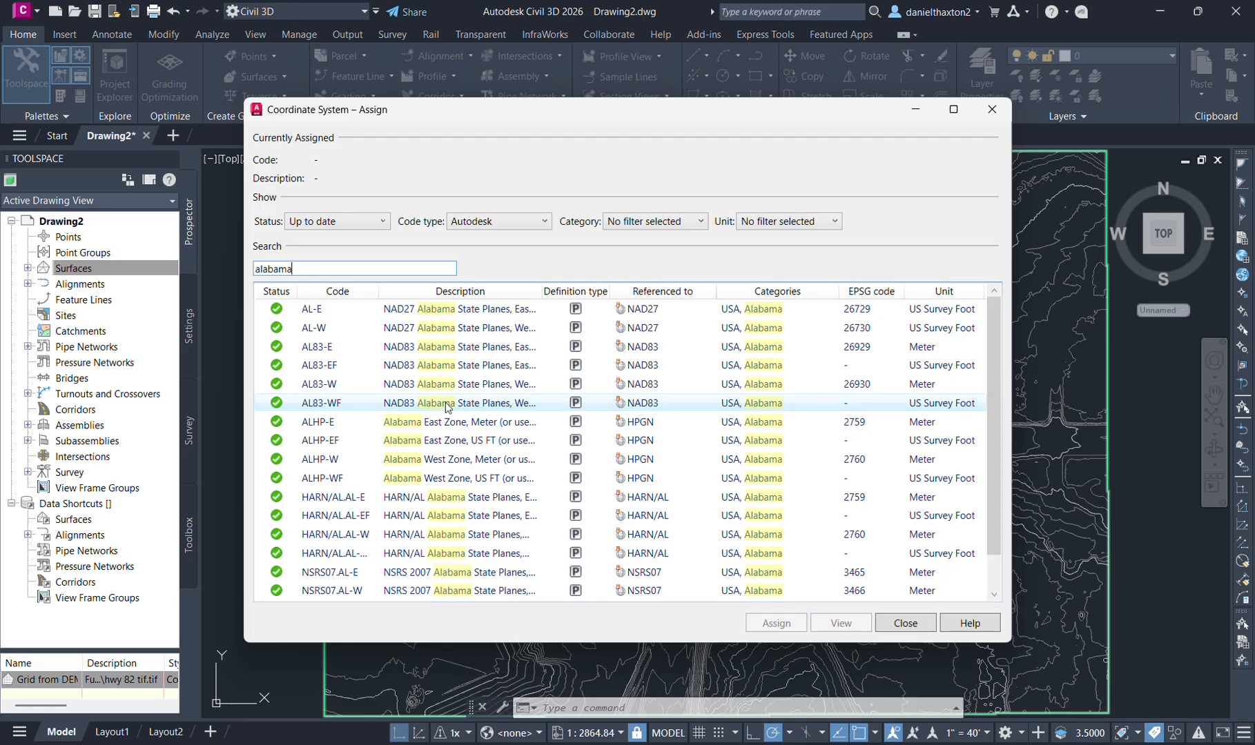
left_click_drag(542, 290, 767, 280)
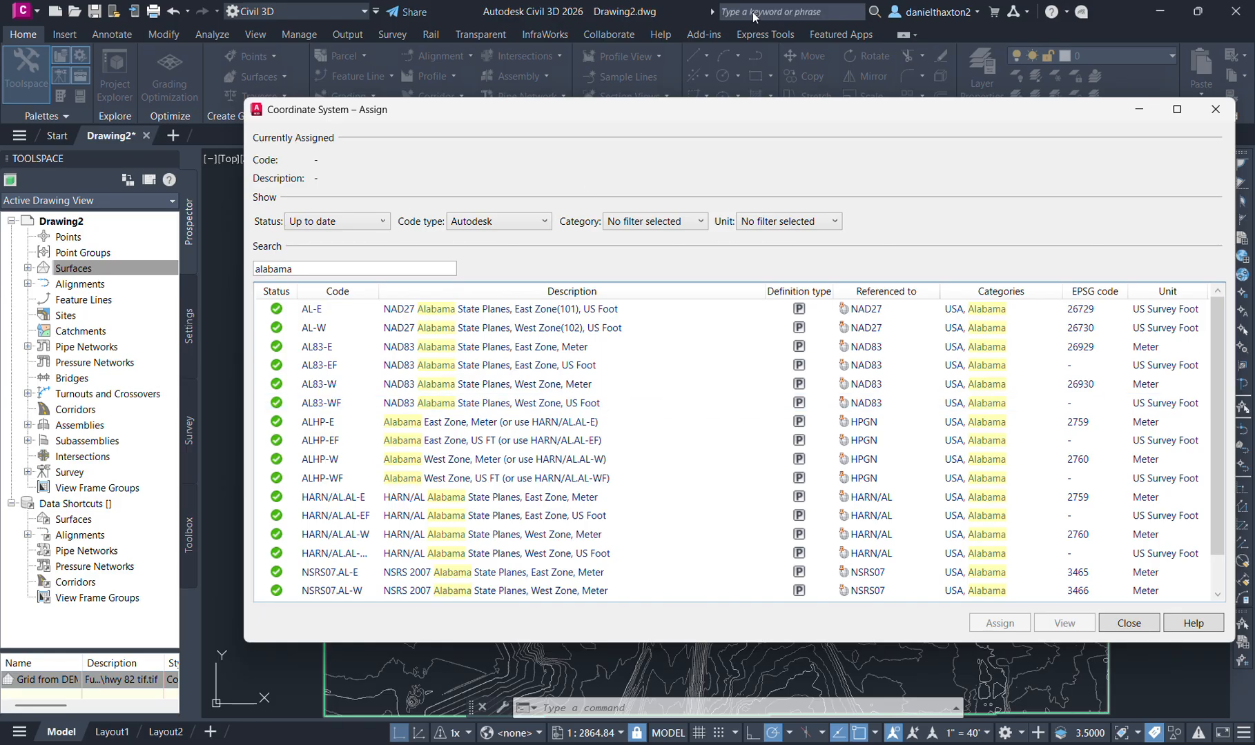
double_click(599, 404)
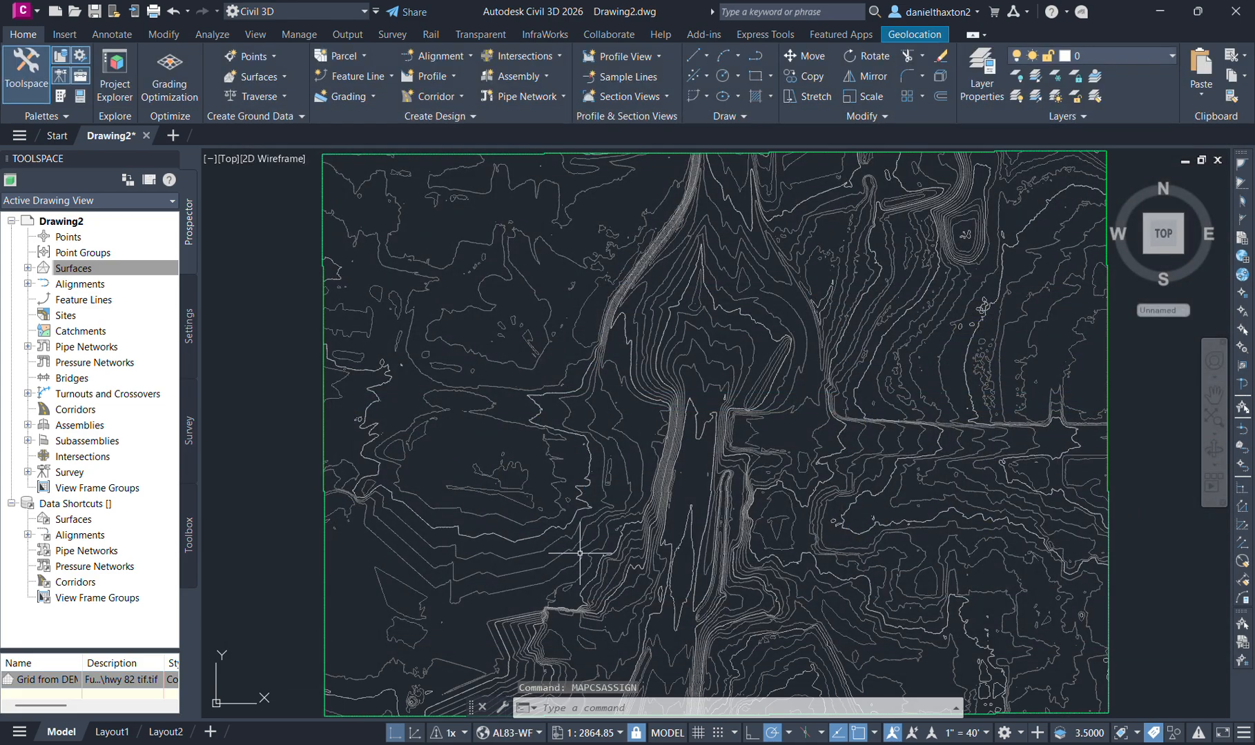
- Turn on the Esri Imagery online map behind the surface and check the surface against the interchange
left_click(914, 35)
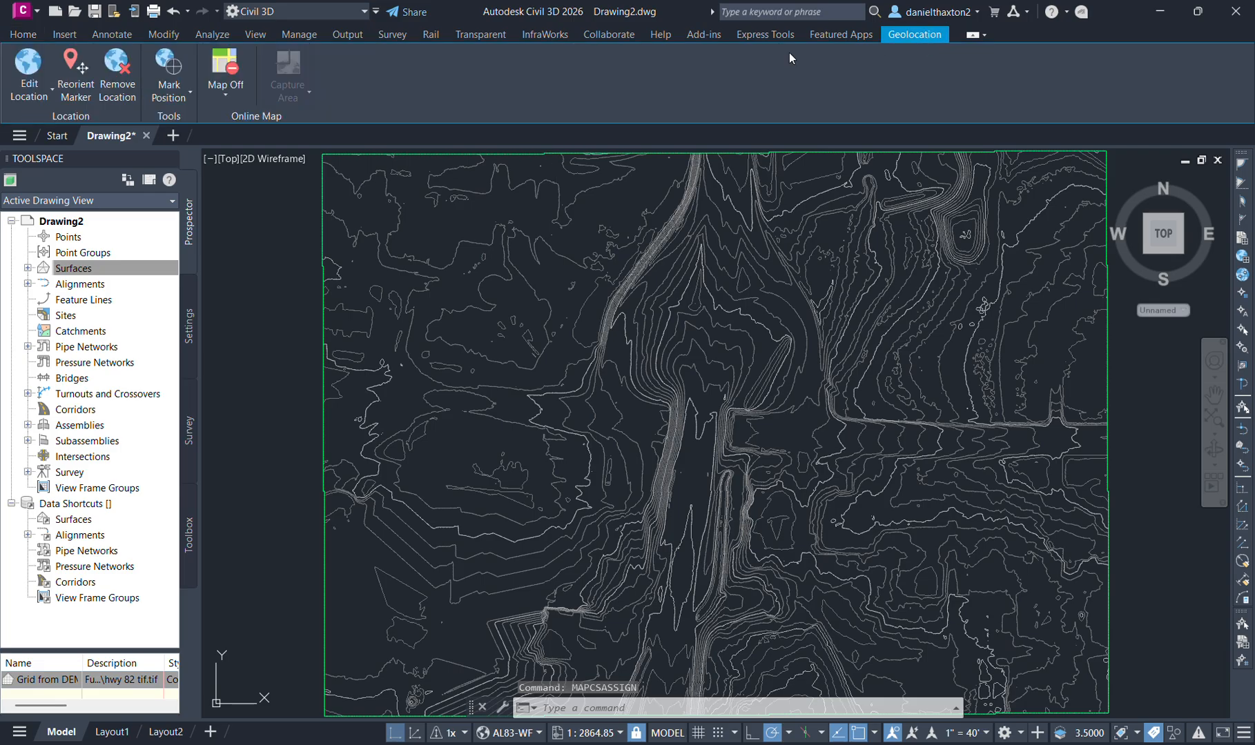
left_click(227, 88)
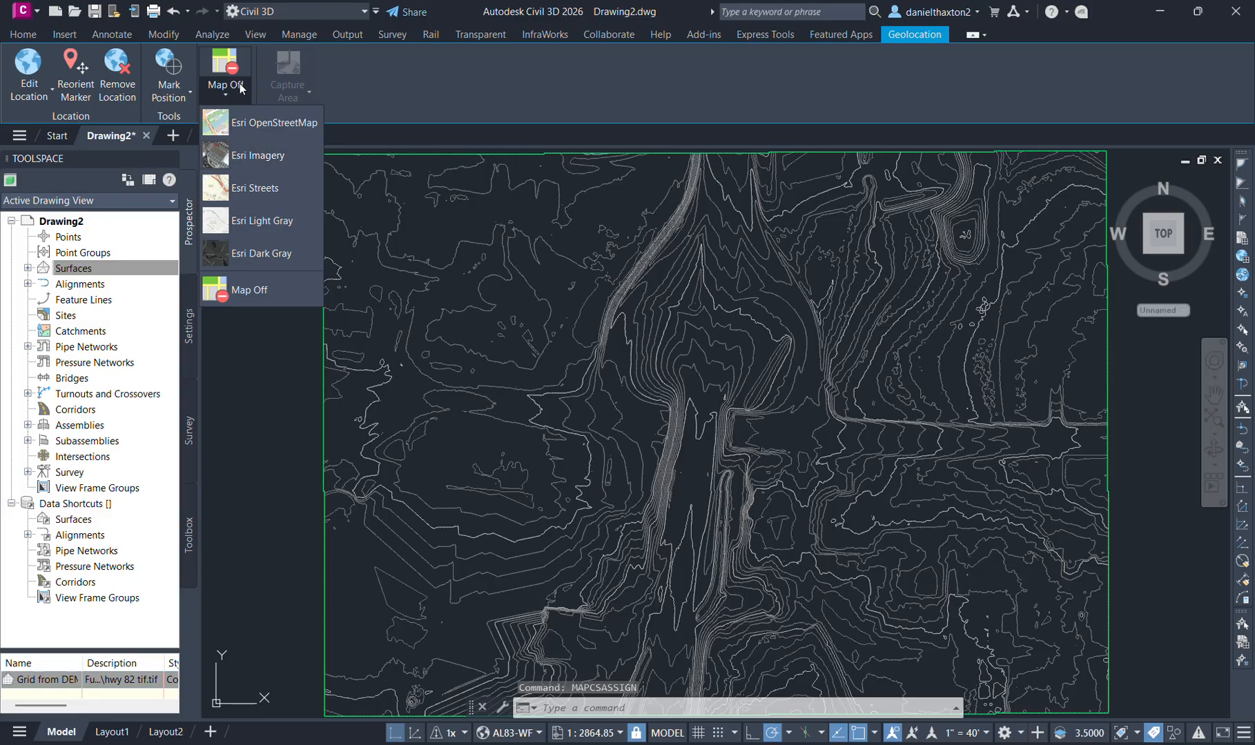
left_click(278, 157)
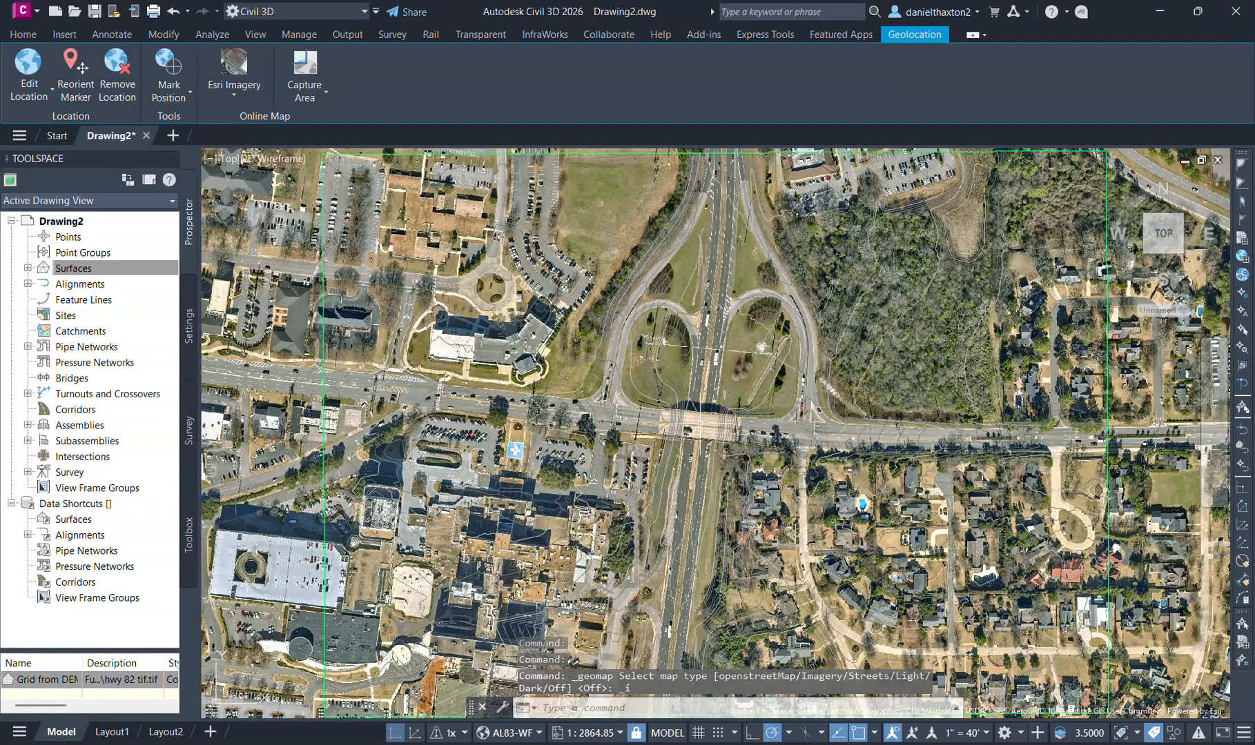
mouse_move(719, 412)
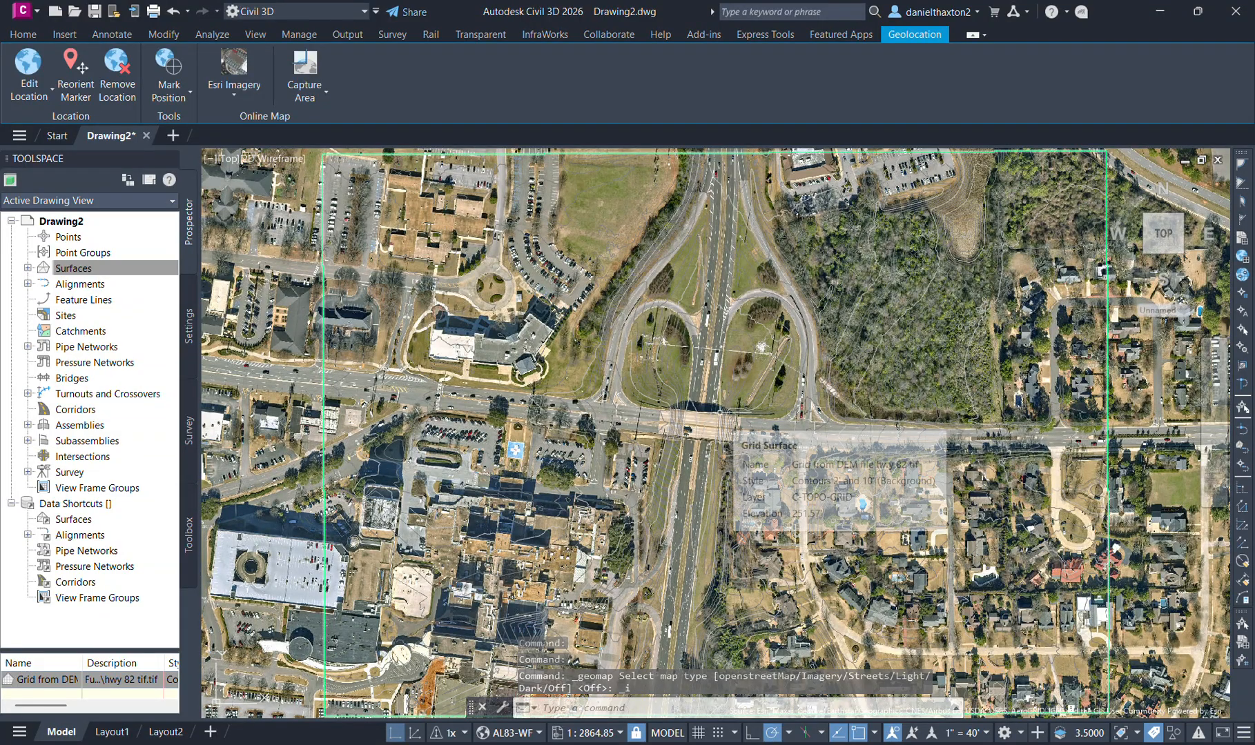